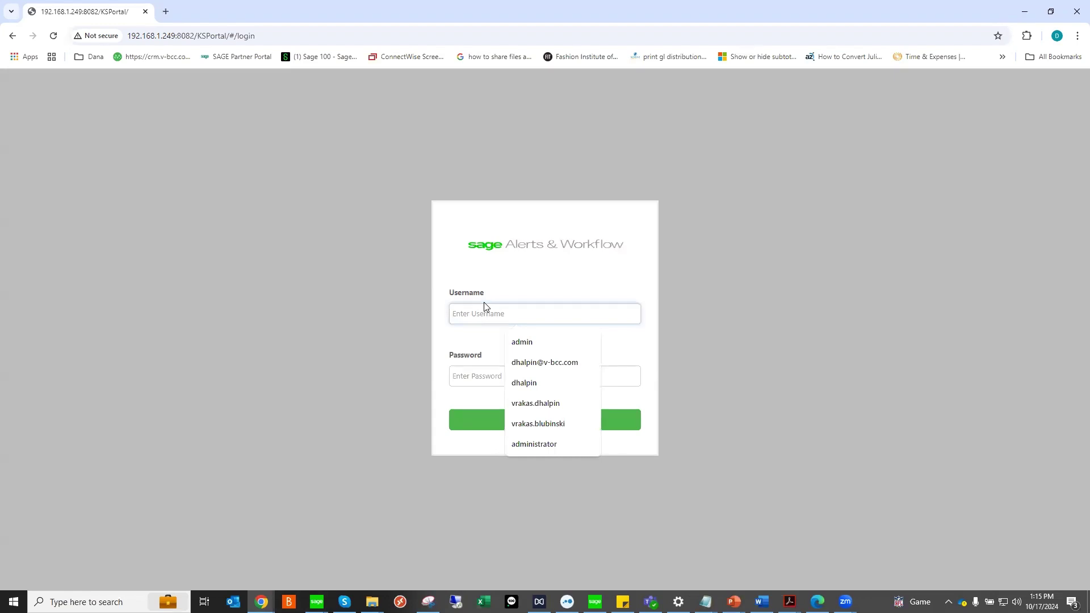
Step: Sign in to the Alerts & Workflow portal as admin, entering the account password
type("admin")
key("Tab")
type("••")
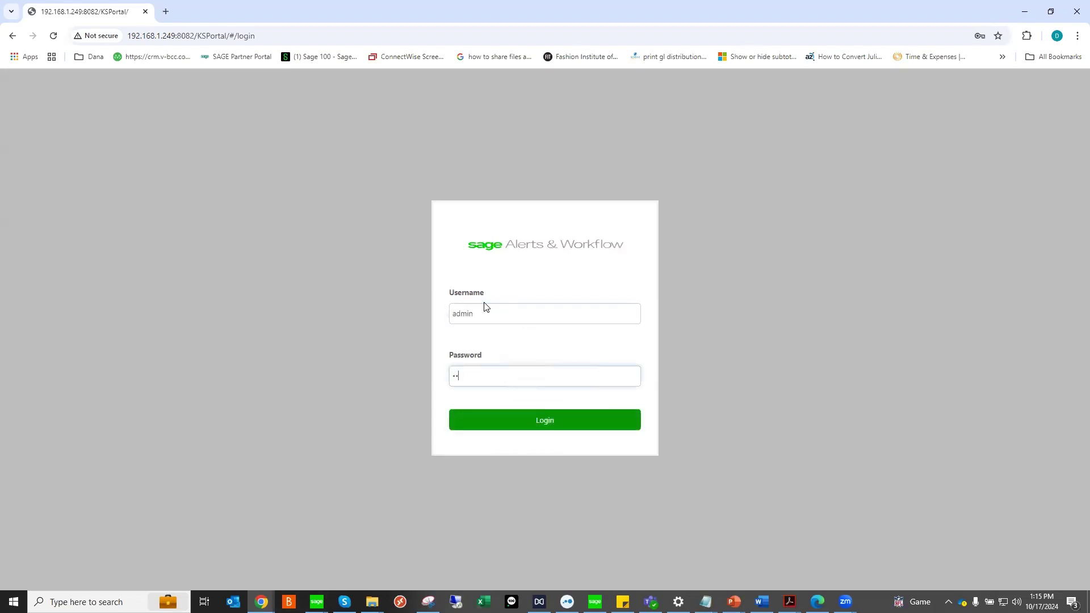
left_click(542, 417)
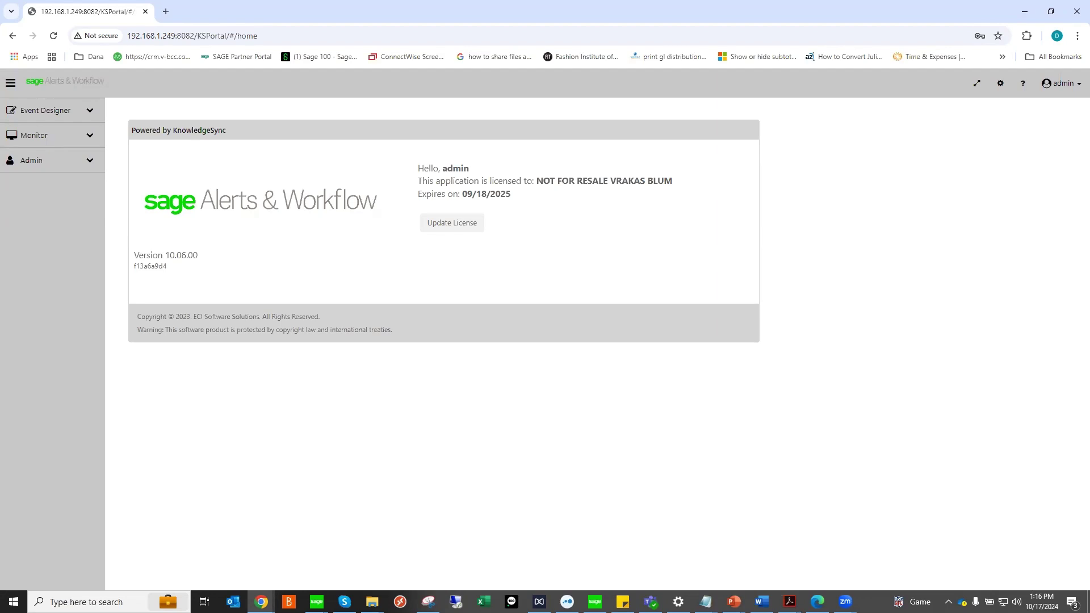
Step: Look through the user account and service options in the Admin area
left_click(89, 162)
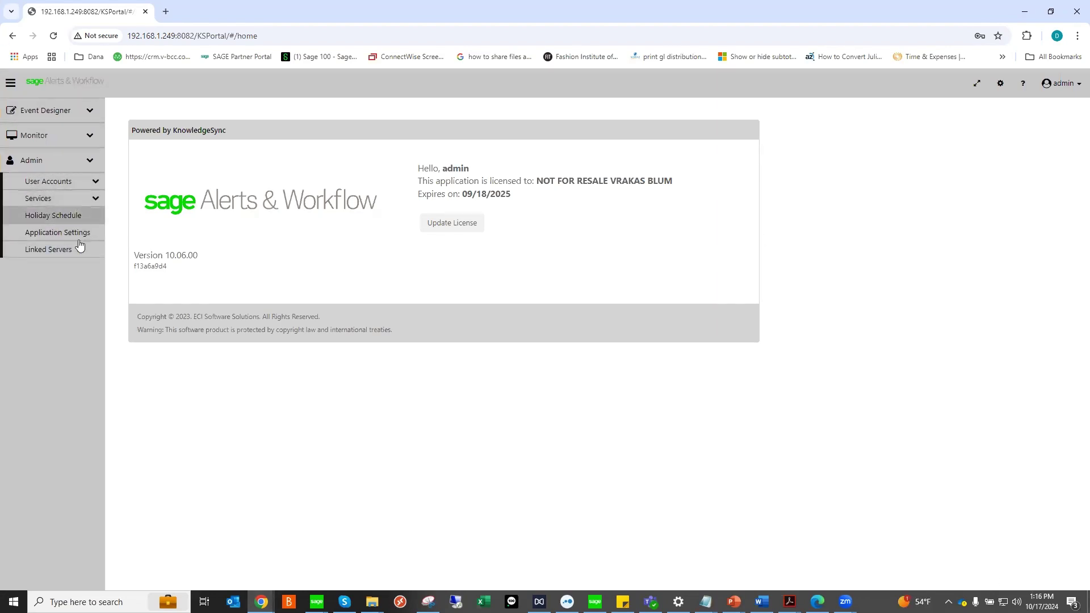
left_click(95, 183)
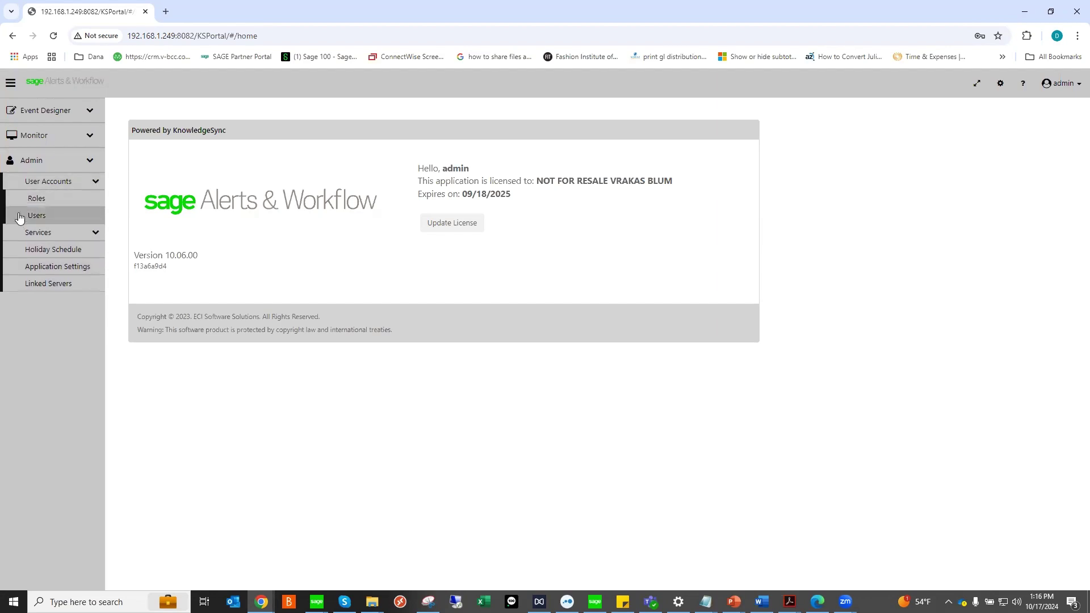
left_click(97, 183)
left_click(46, 198)
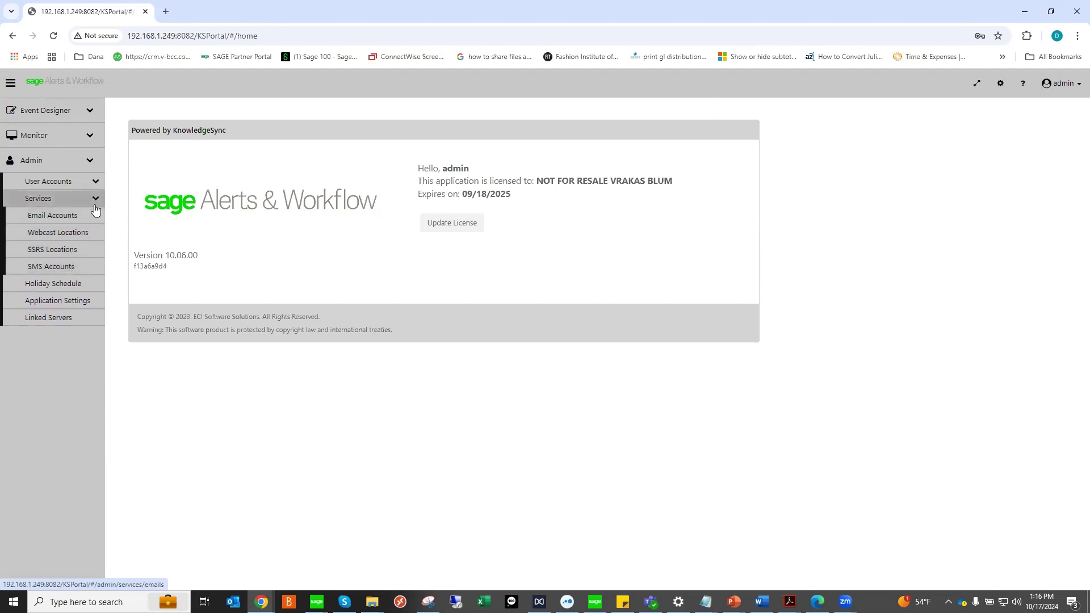
left_click(43, 198)
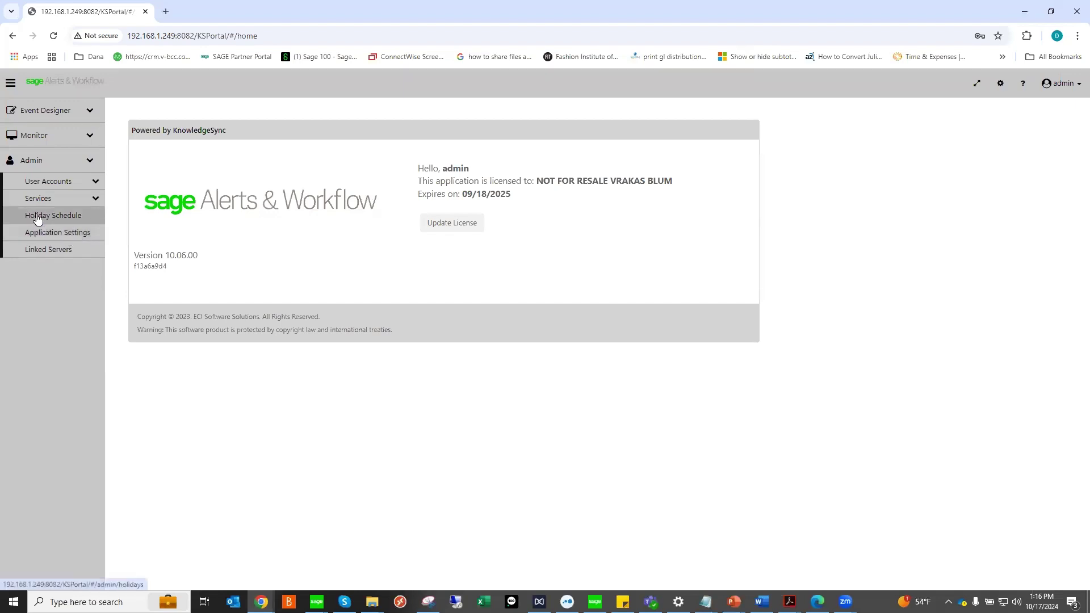
Step: View the holiday schedule and the portal's application settings in the Admin area
left_click(38, 219)
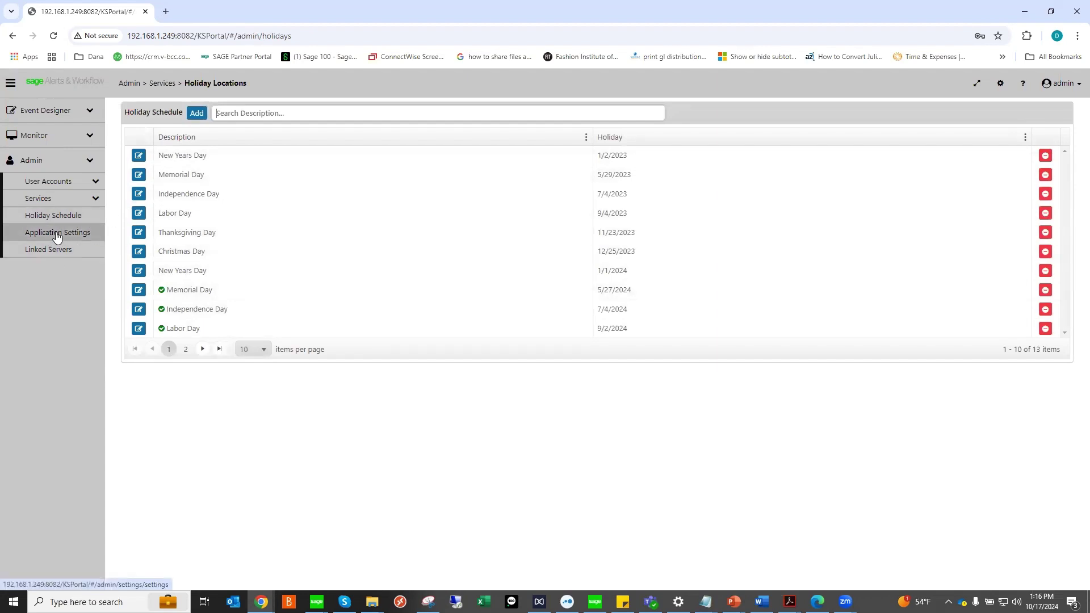
left_click(57, 233)
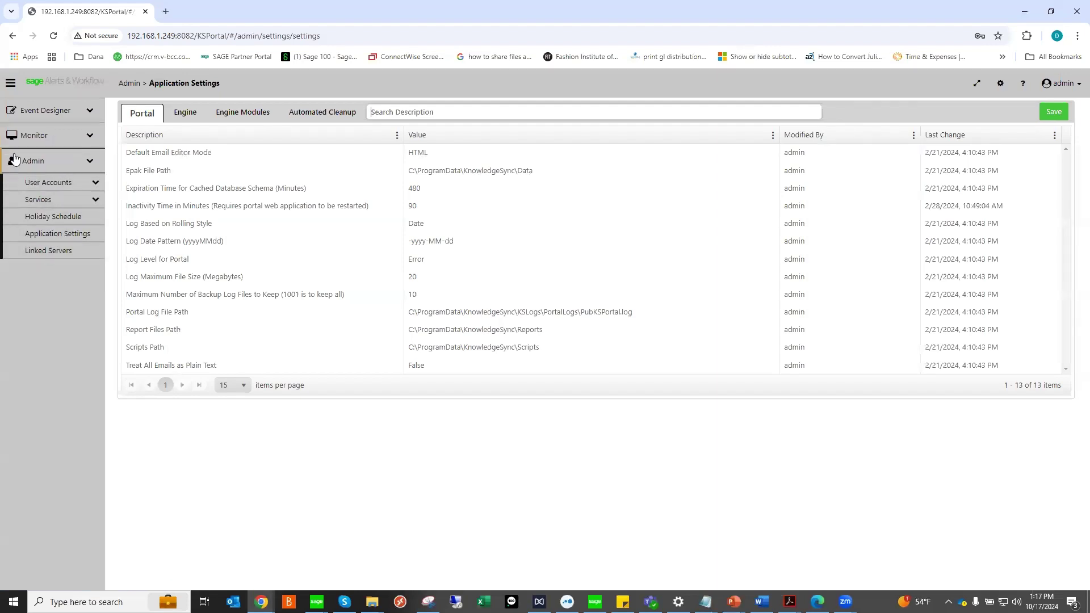
left_click(90, 163)
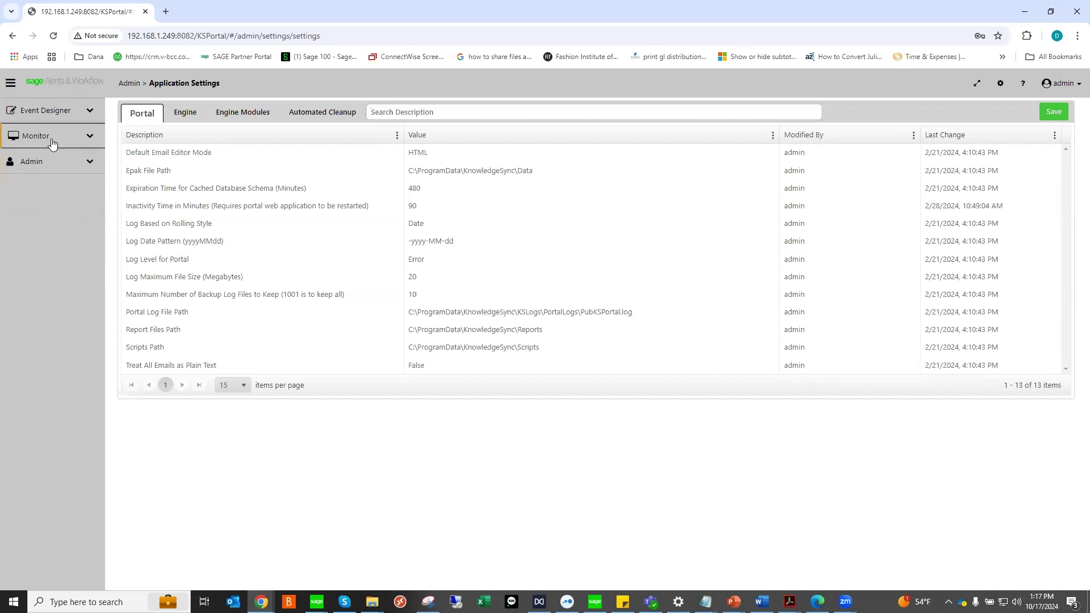
Step: Check the server status in the activity monitor and refresh the scheduler's next run list
left_click(88, 137)
left_click(34, 157)
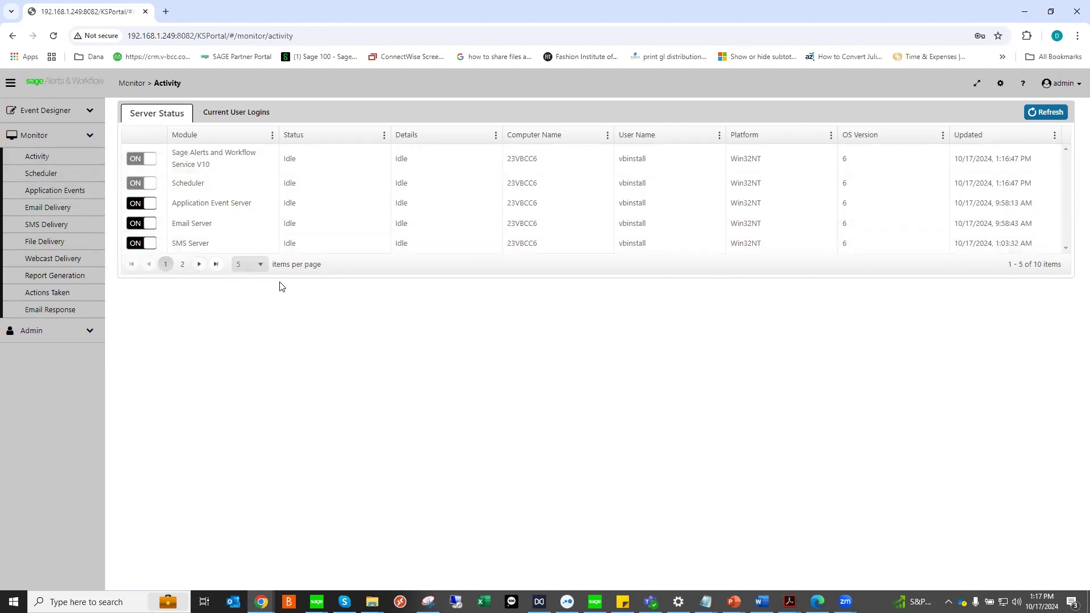
left_click(53, 180)
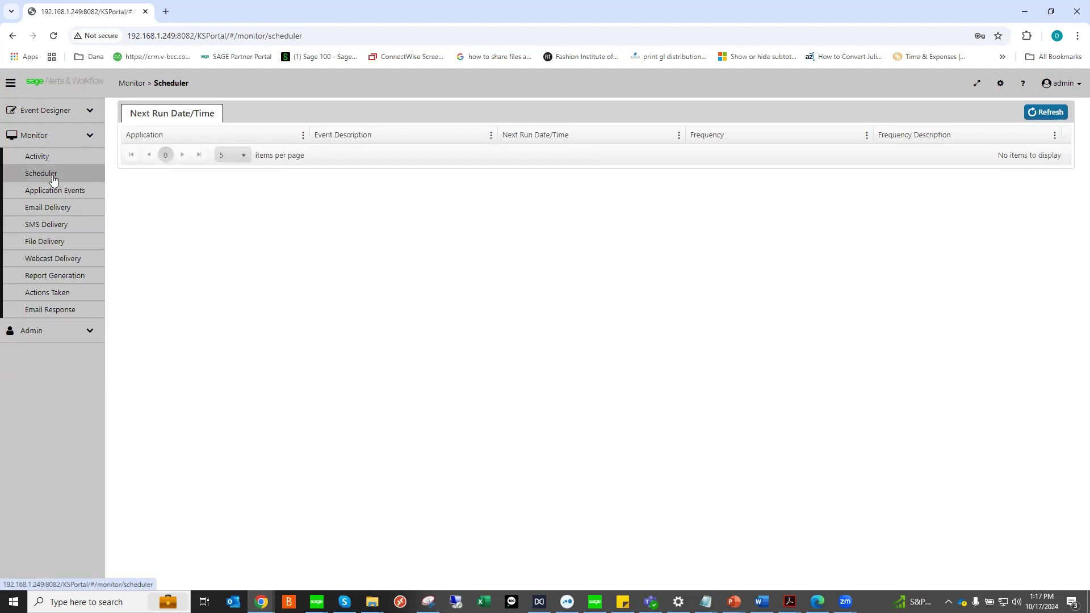
left_click(83, 193)
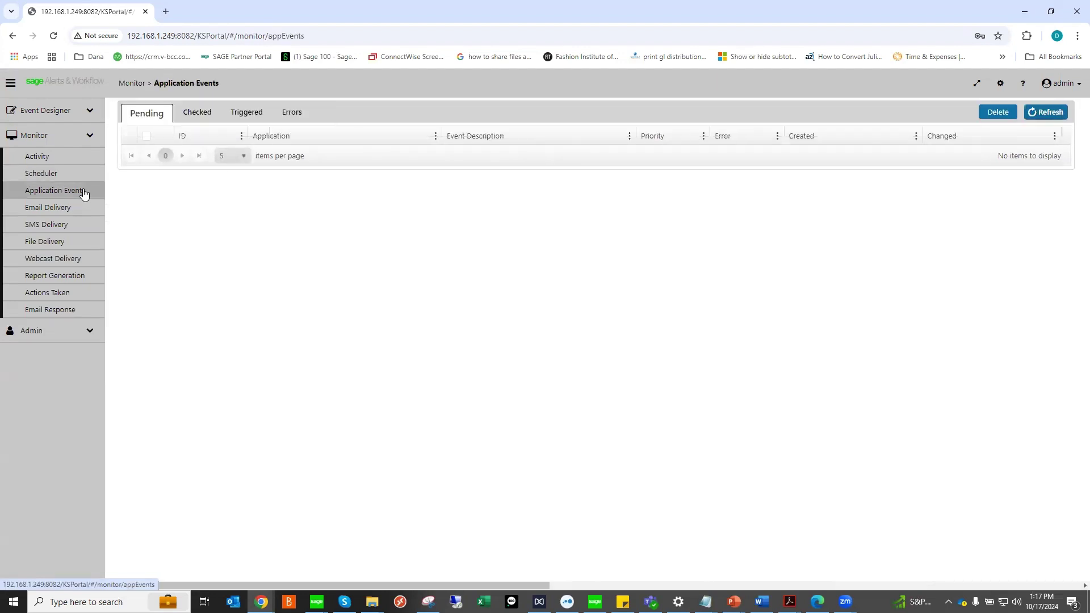
left_click(46, 173)
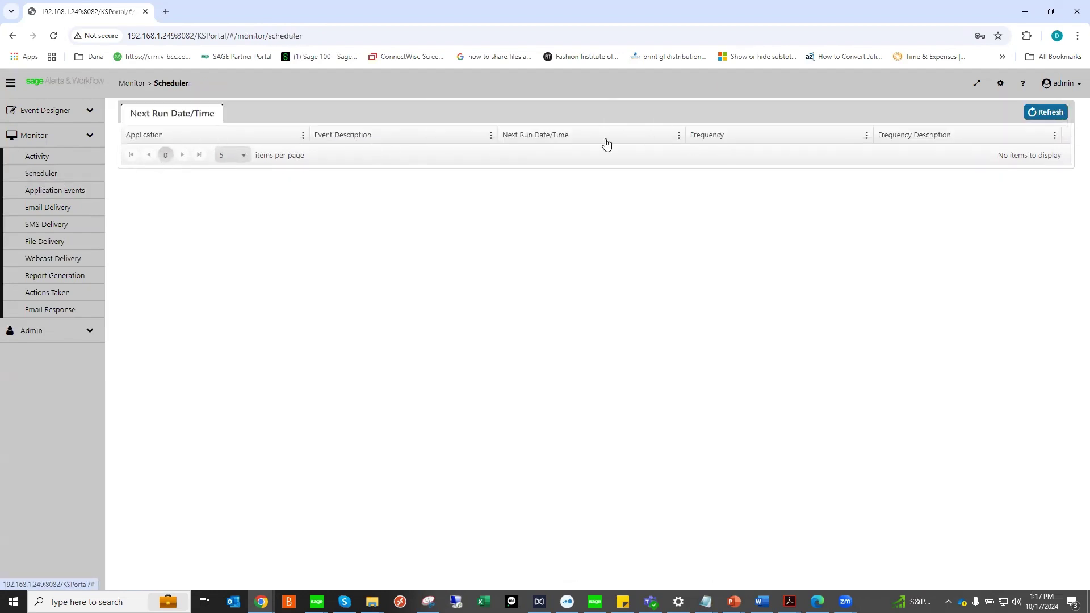
left_click(1043, 113)
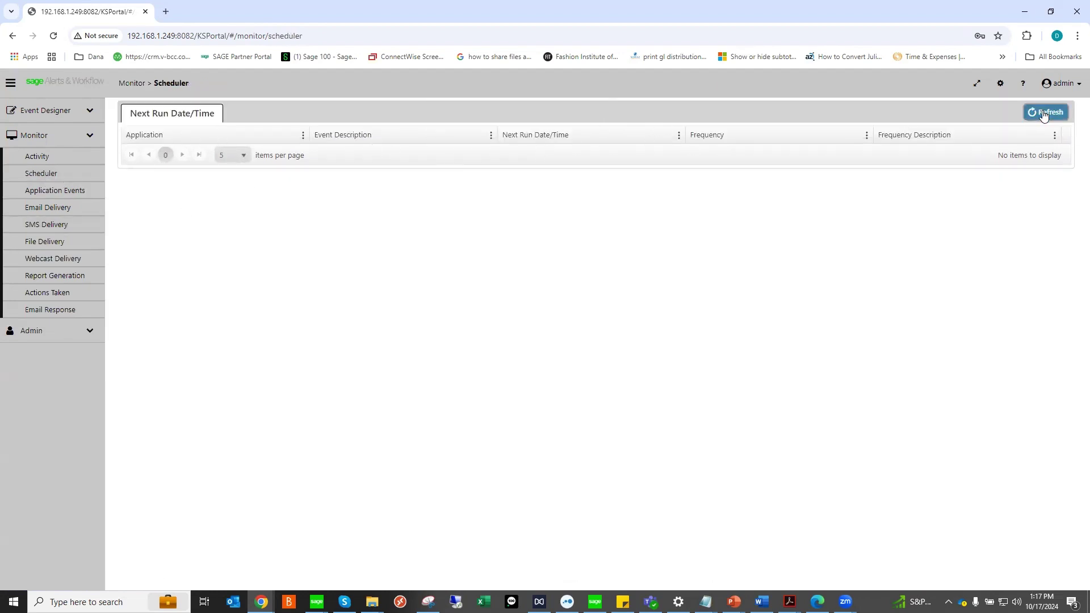
Step: Show the monitor's checked application events for the range 10/1/2024 to 10/17/2024
left_click(57, 191)
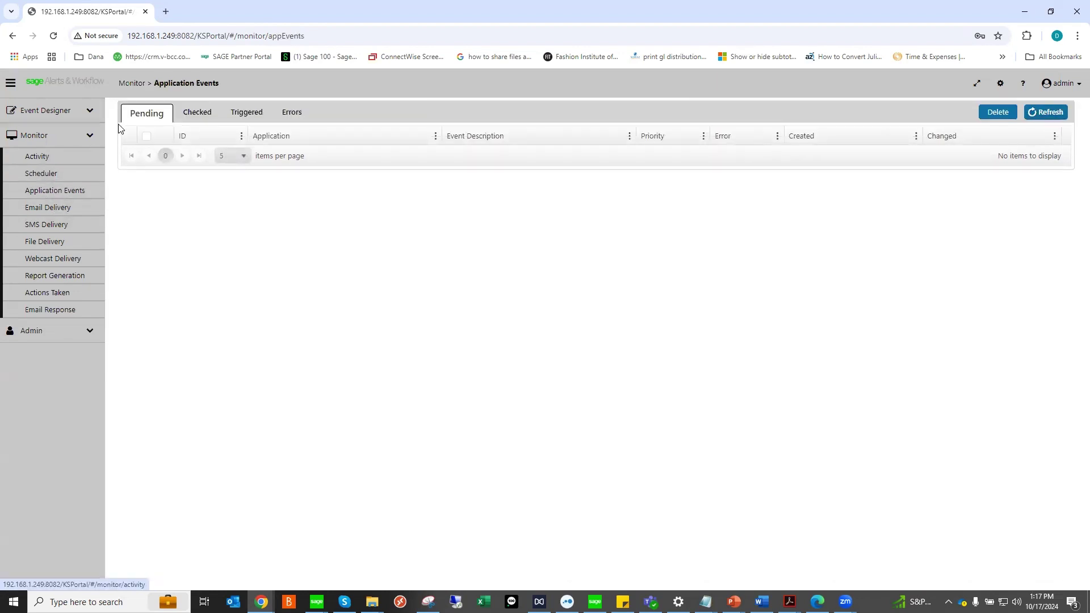
left_click(196, 118)
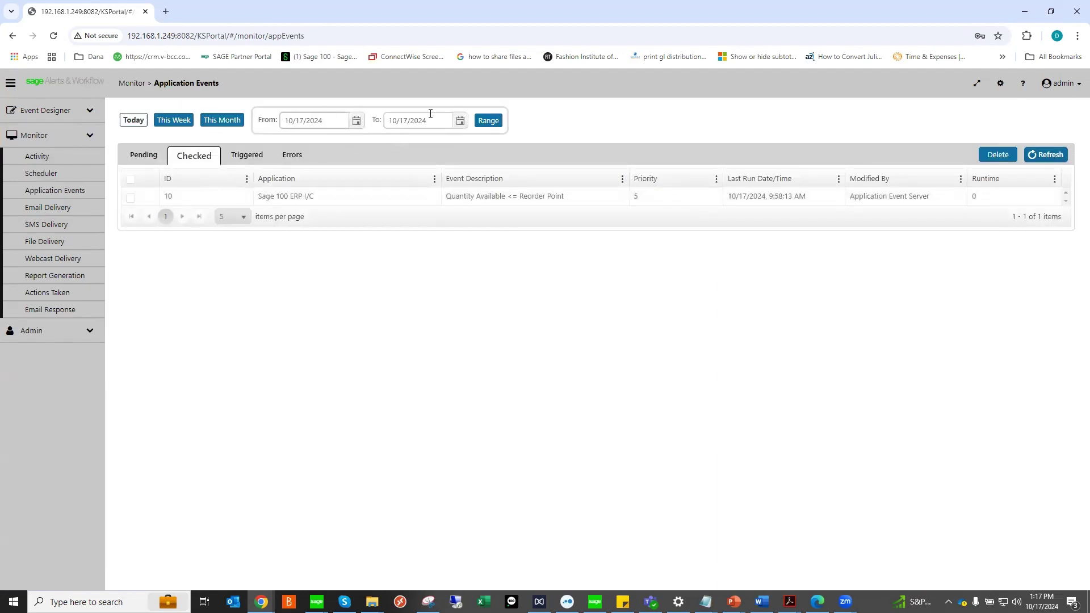
key("BackSpace")
left_click(497, 129)
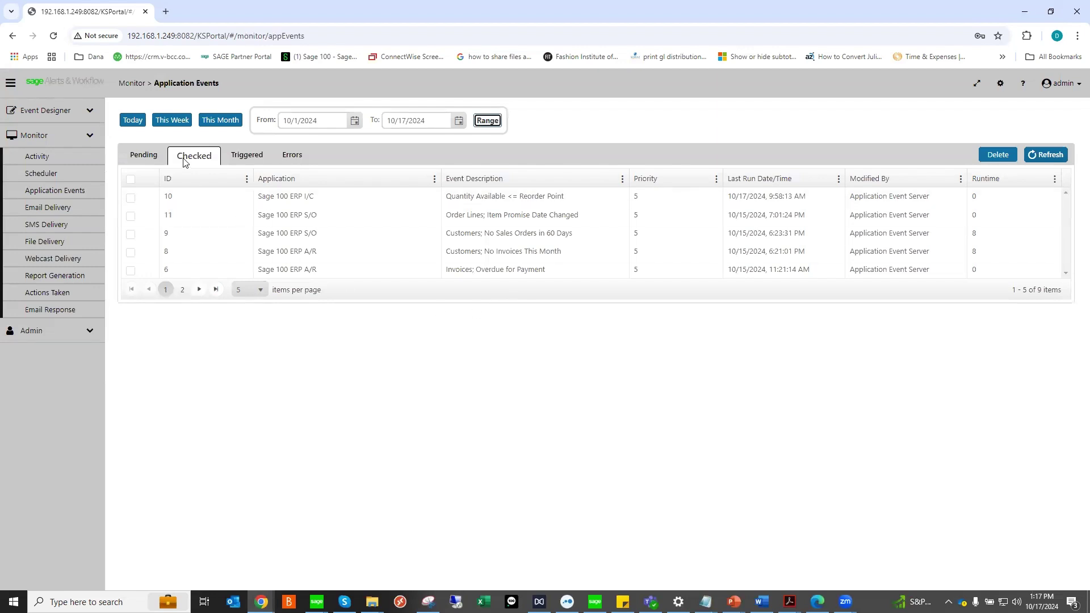
Step: Review the triggered and error events for that range and check the pending email deliveries
left_click(248, 154)
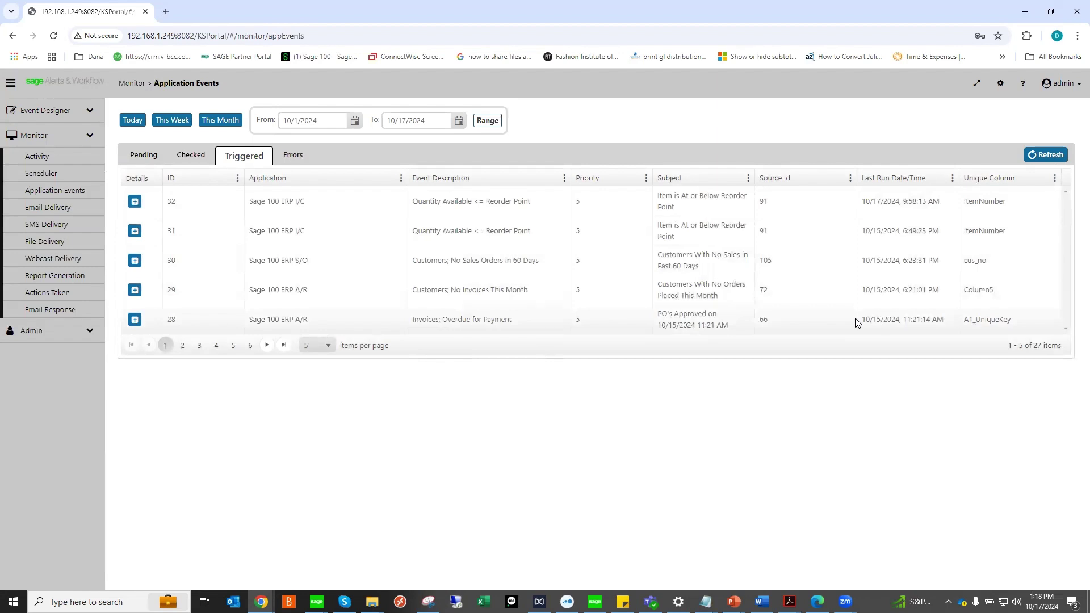
left_click(294, 158)
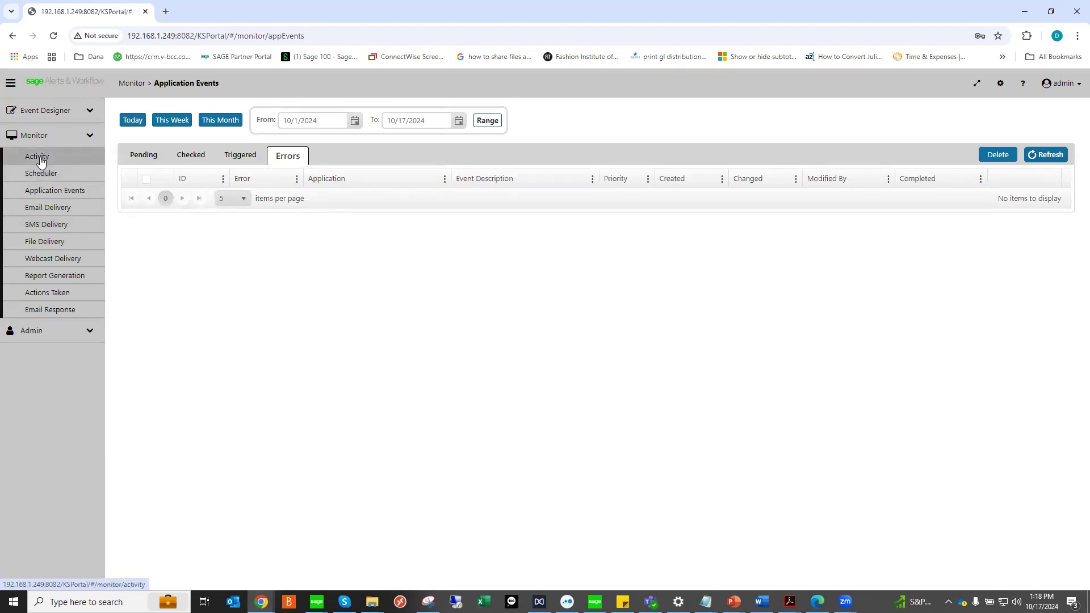
left_click(45, 209)
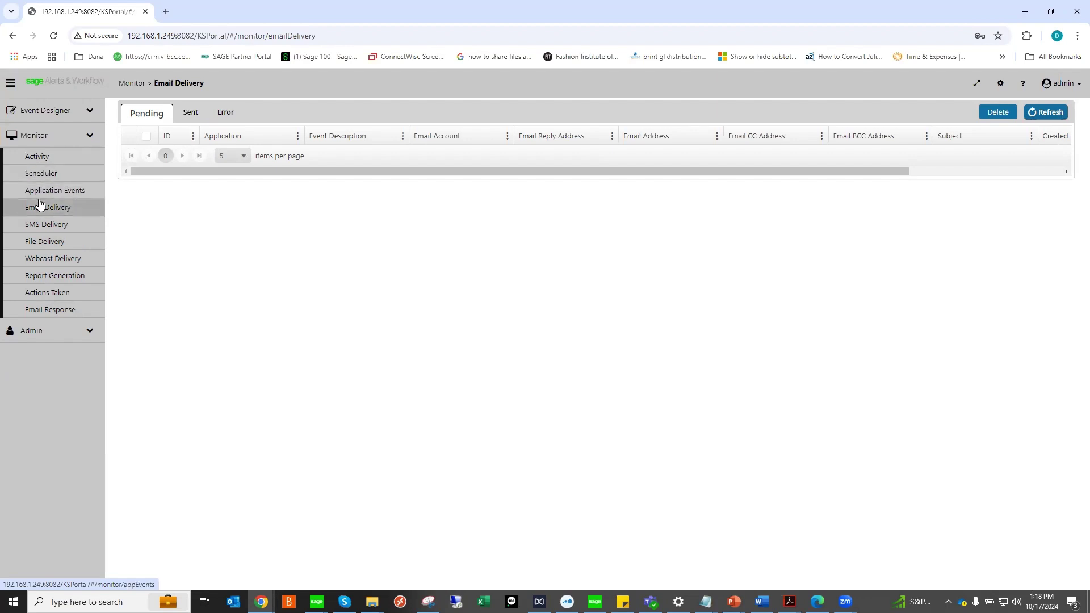
left_click(90, 136)
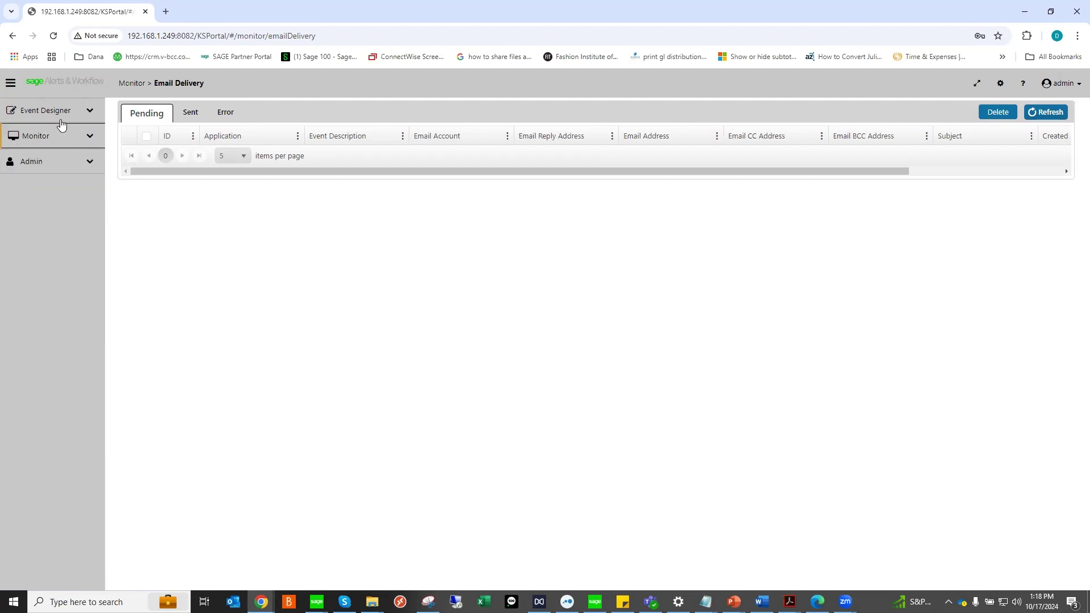
Step: Open the Event Designer's application events and list the events of Sage 100 ERP A/P
left_click(90, 111)
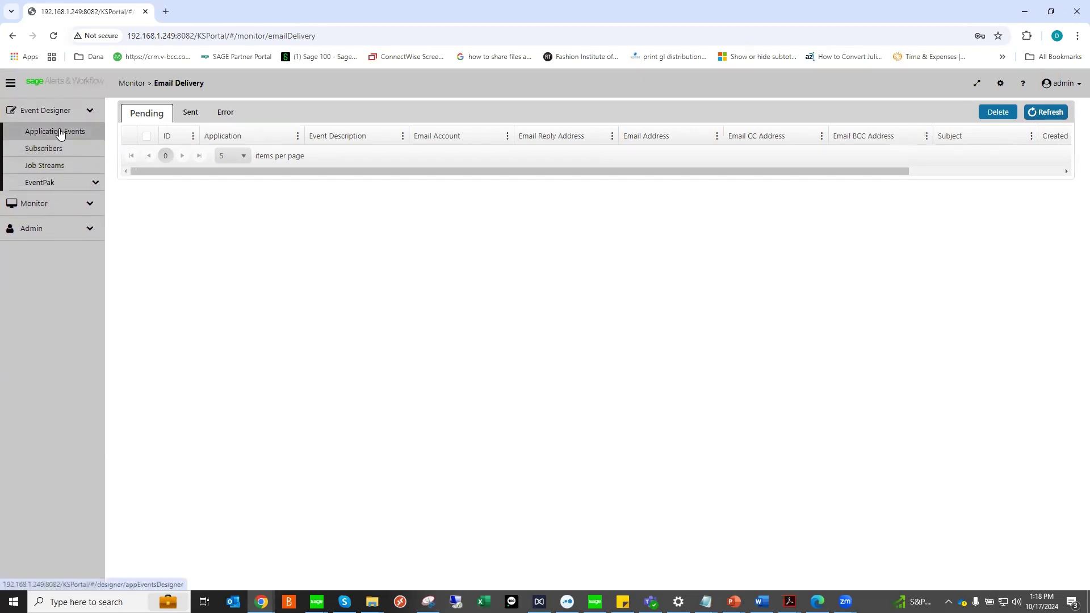
left_click(60, 132)
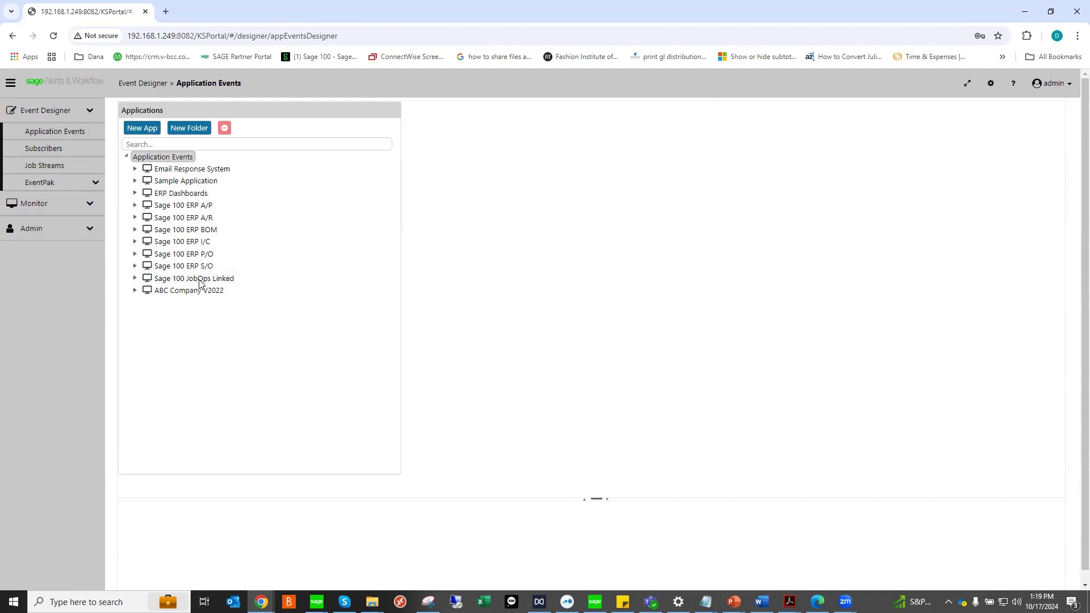
left_click(135, 206)
left_click(174, 232)
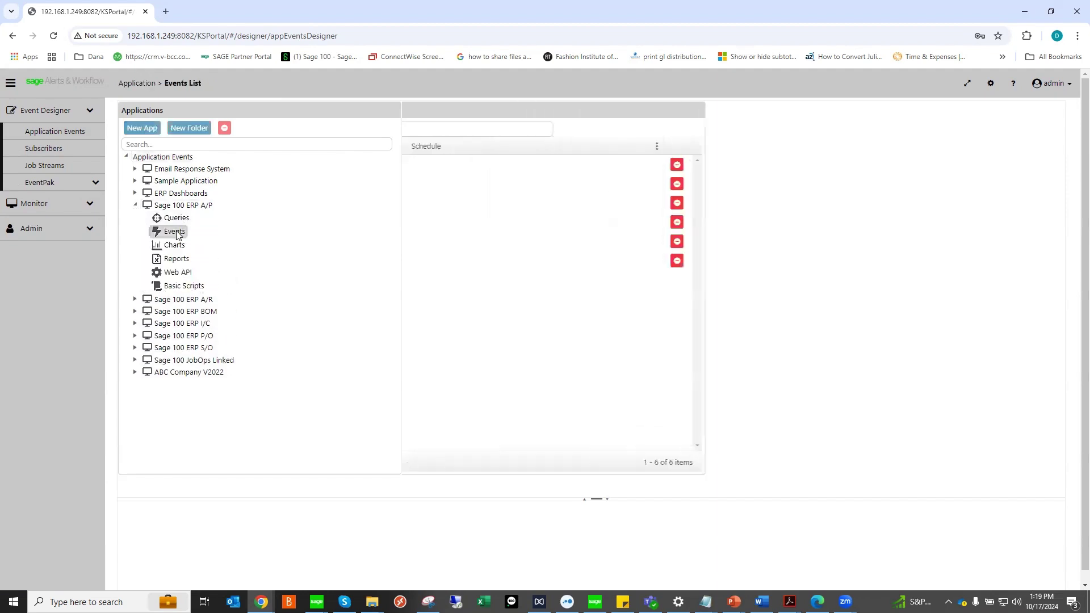
Step: List the events of the Sage 100 ERP A/R application and collapse the A/P and A/R branches
left_click(168, 301)
left_click(135, 299)
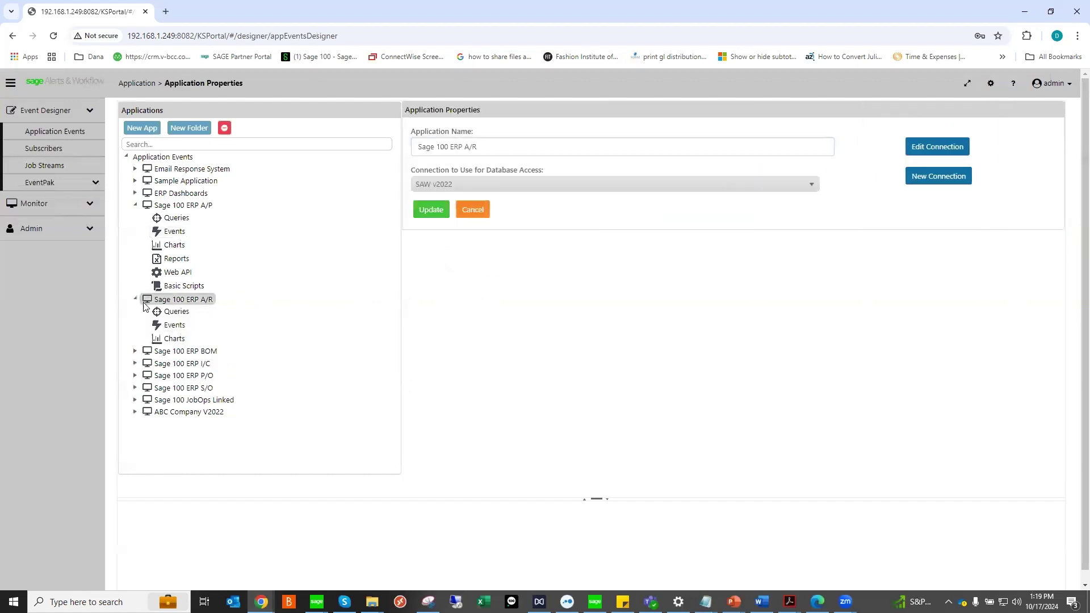
left_click(174, 325)
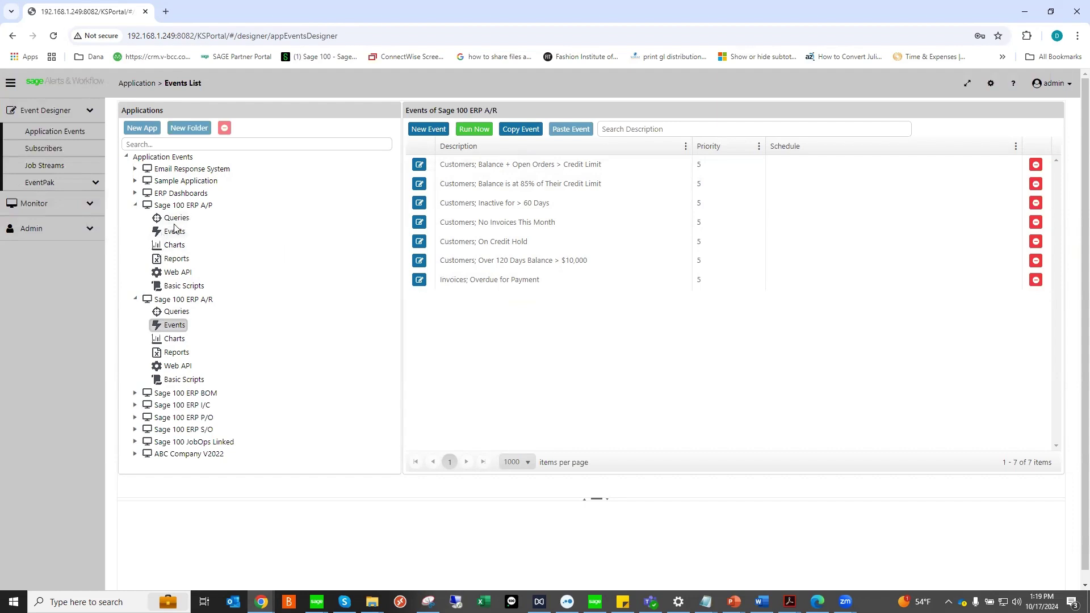
left_click(136, 206)
left_click(135, 218)
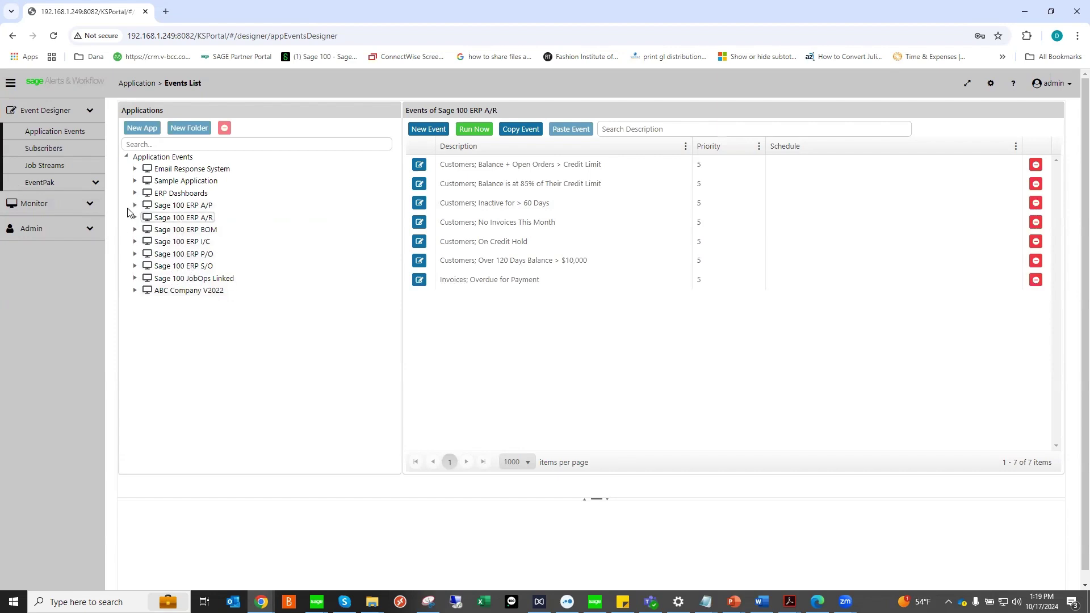
Step: Open the SAW v2022 connection properties from the Sage 100 ERP A/P application and test the connection
double_click(171, 206)
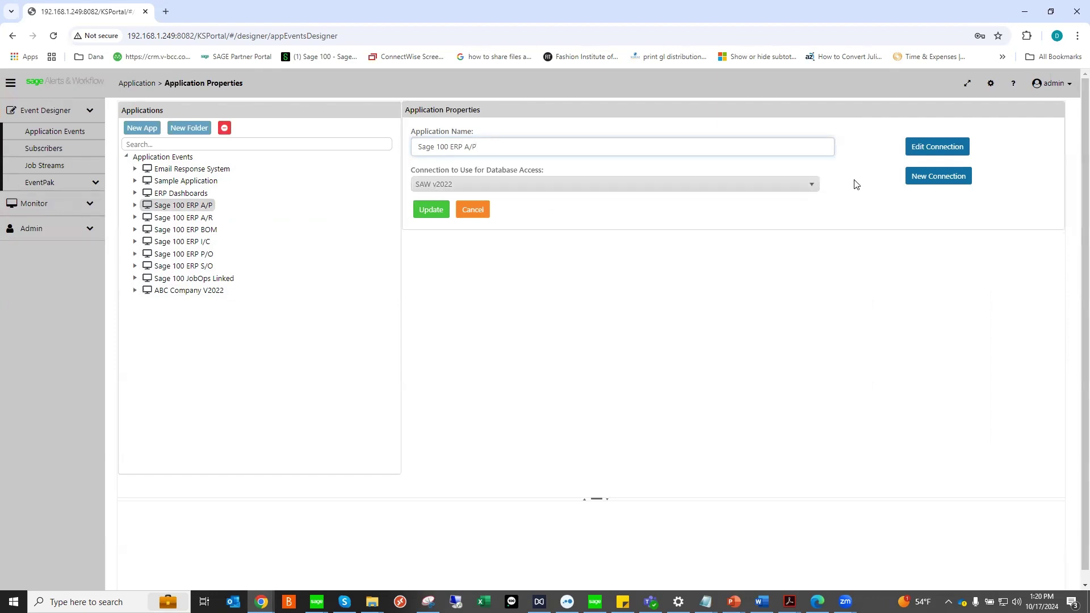
left_click(928, 146)
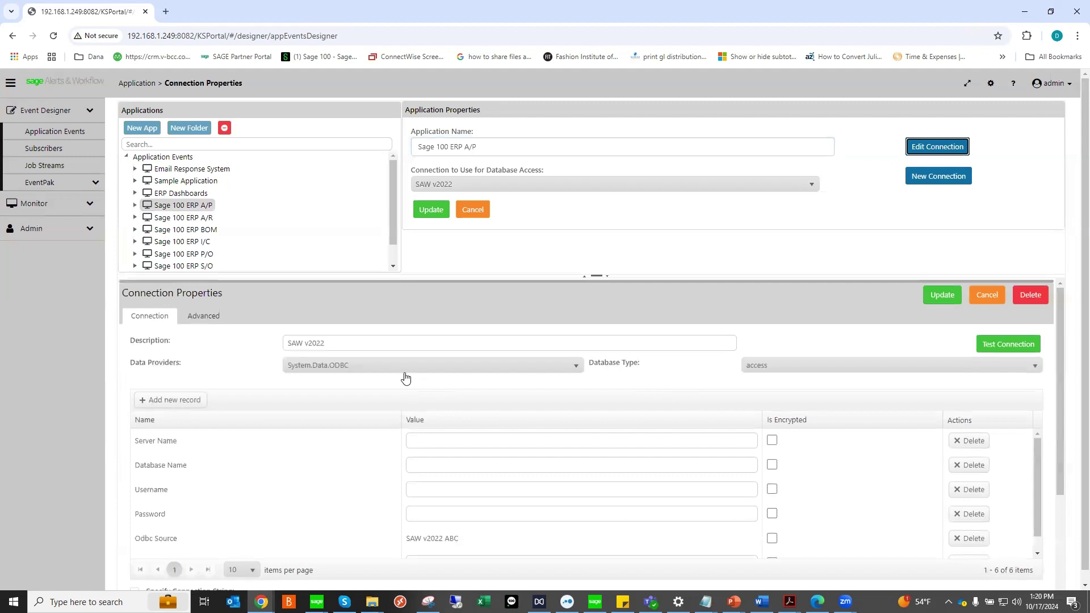
scroll(388, 340, "down", 1)
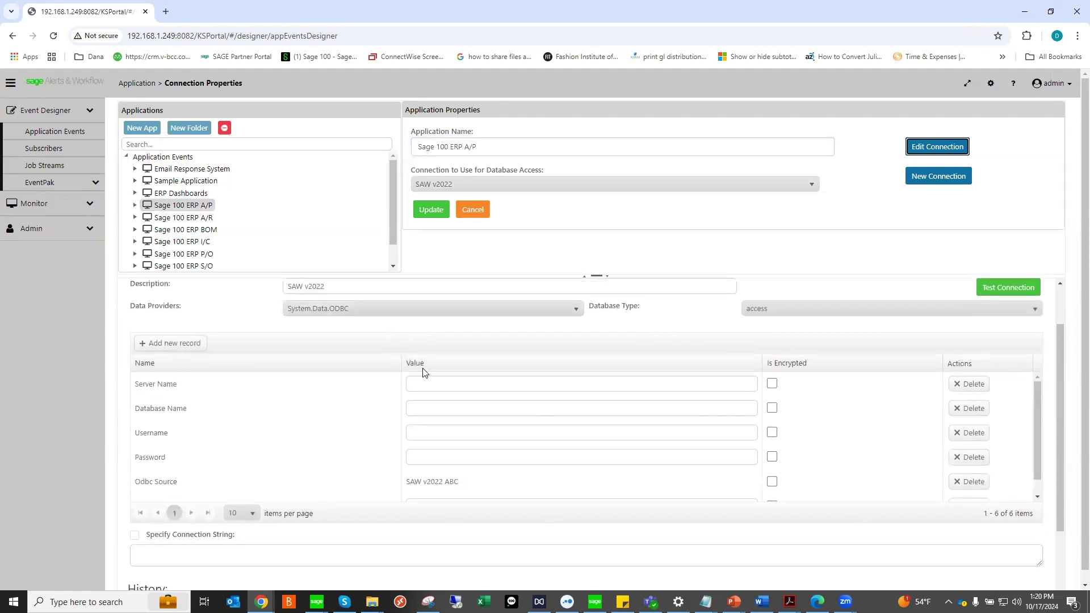
scroll(507, 414, "down", 1)
scroll(507, 414, "up", 1)
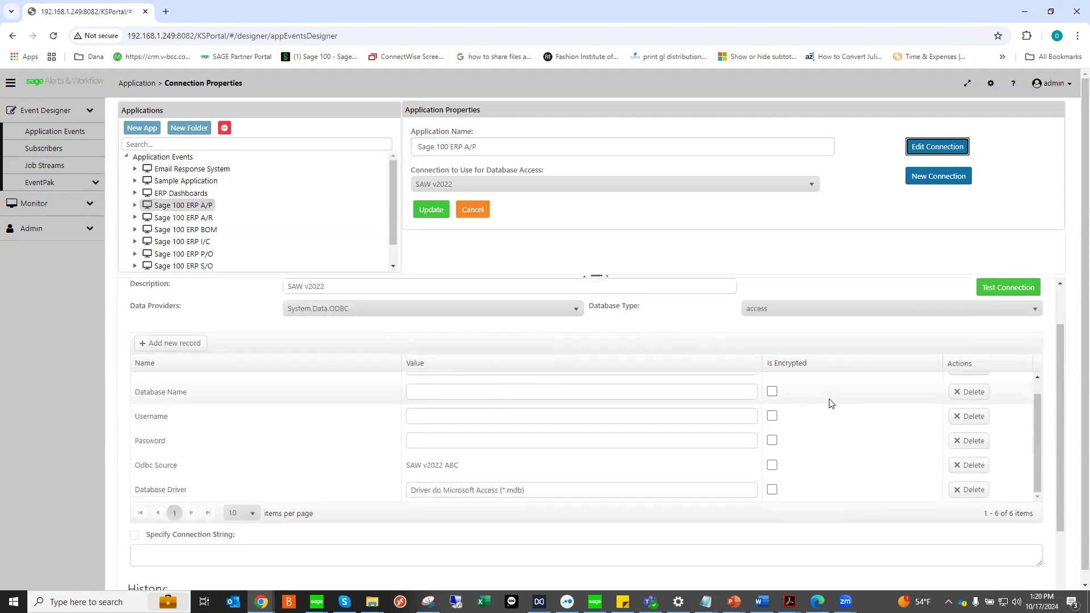
left_click(981, 291)
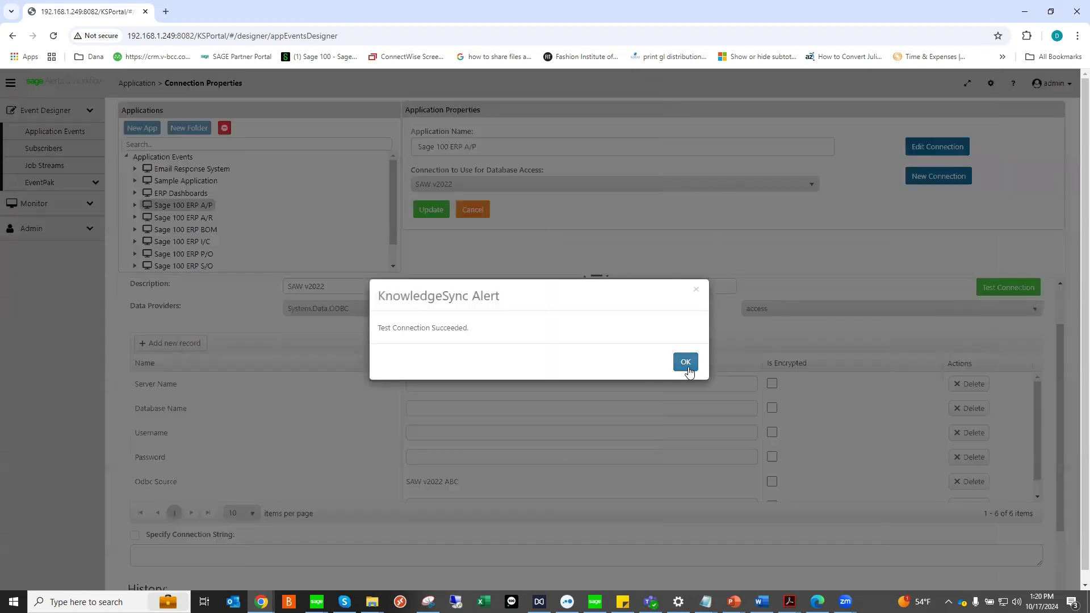
left_click(686, 362)
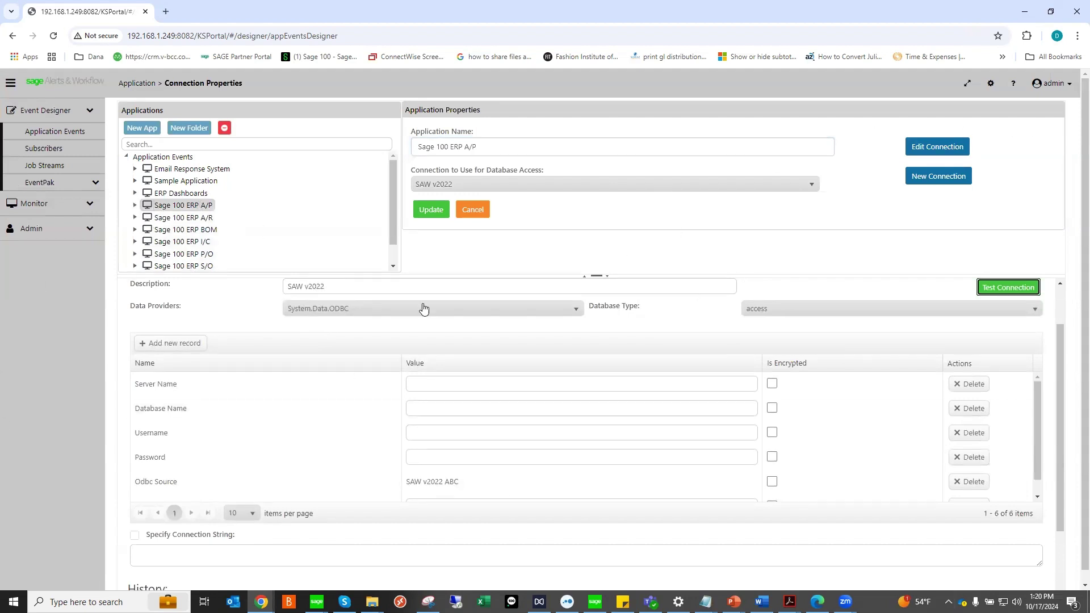
Step: List the queries of the Sage 100 ERP A/R application and open "Accounts; All" for editing
left_click(135, 218)
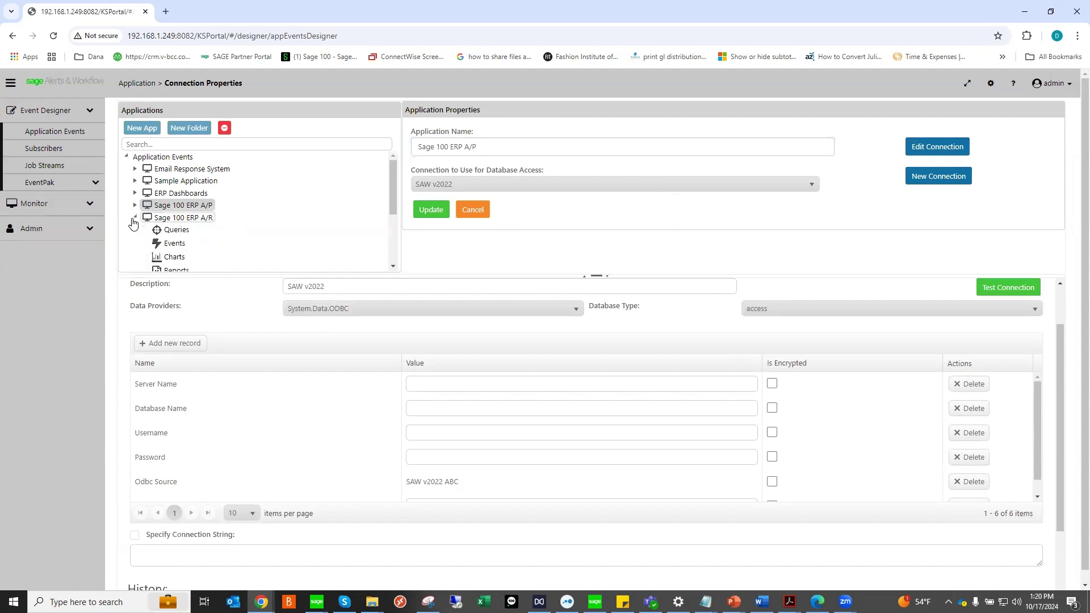
left_click(174, 229)
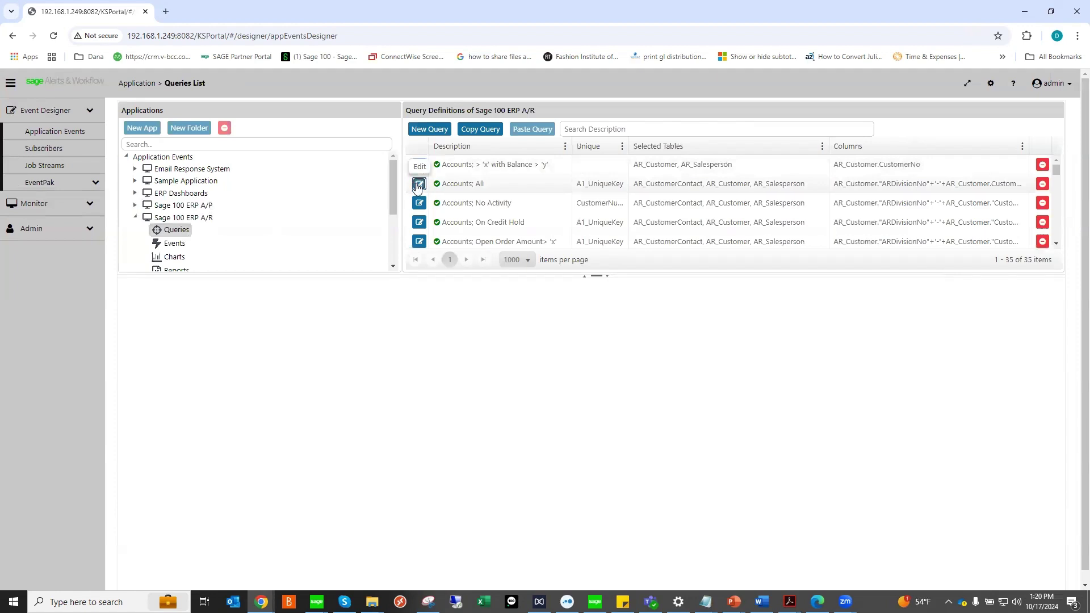
left_click(419, 184)
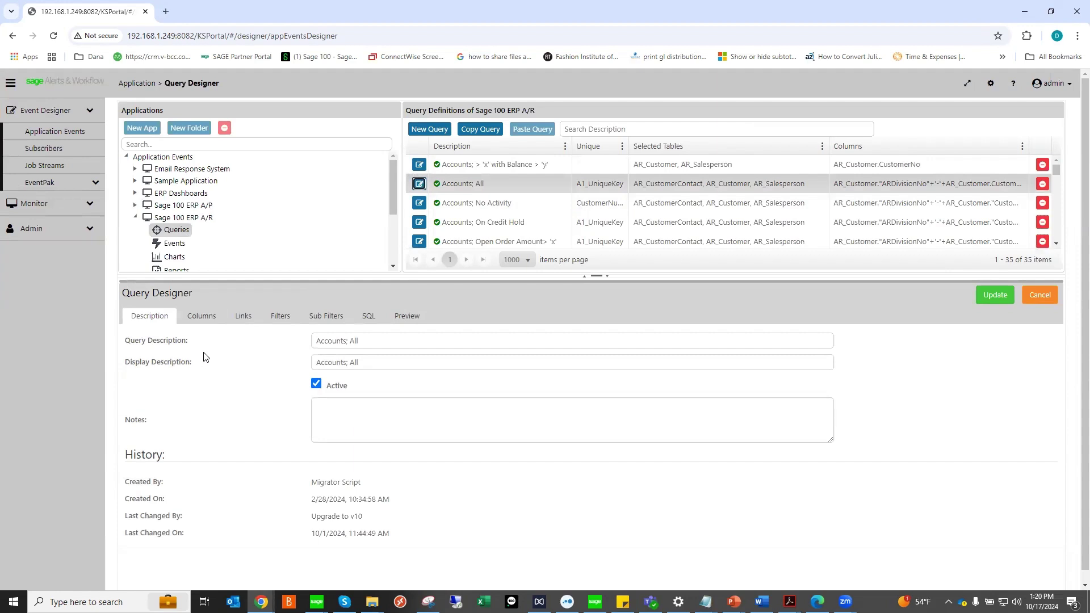
Step: Review the query's available and selected tables in an enlarged designer area, and list the columns of AR_CustomerContact
left_click(205, 322)
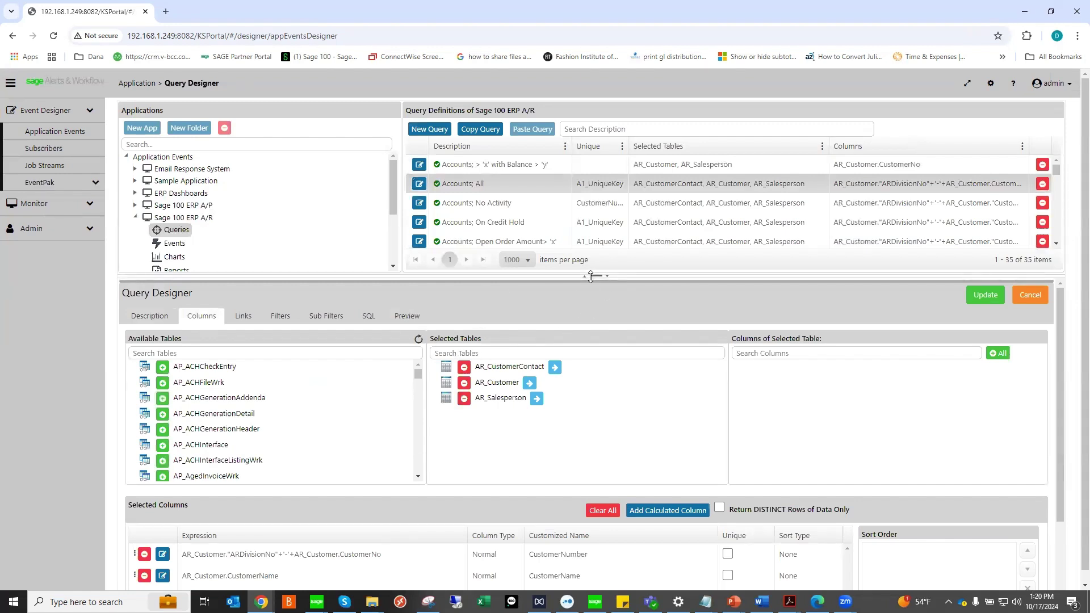
left_click_drag(591, 277, 590, 235)
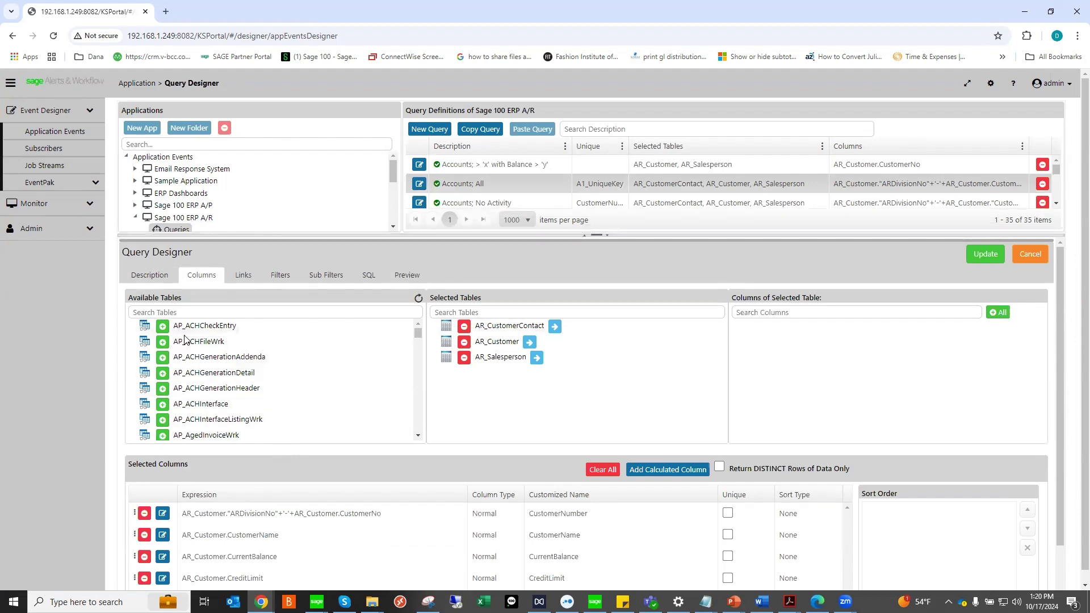
left_click_drag(418, 332, 417, 386)
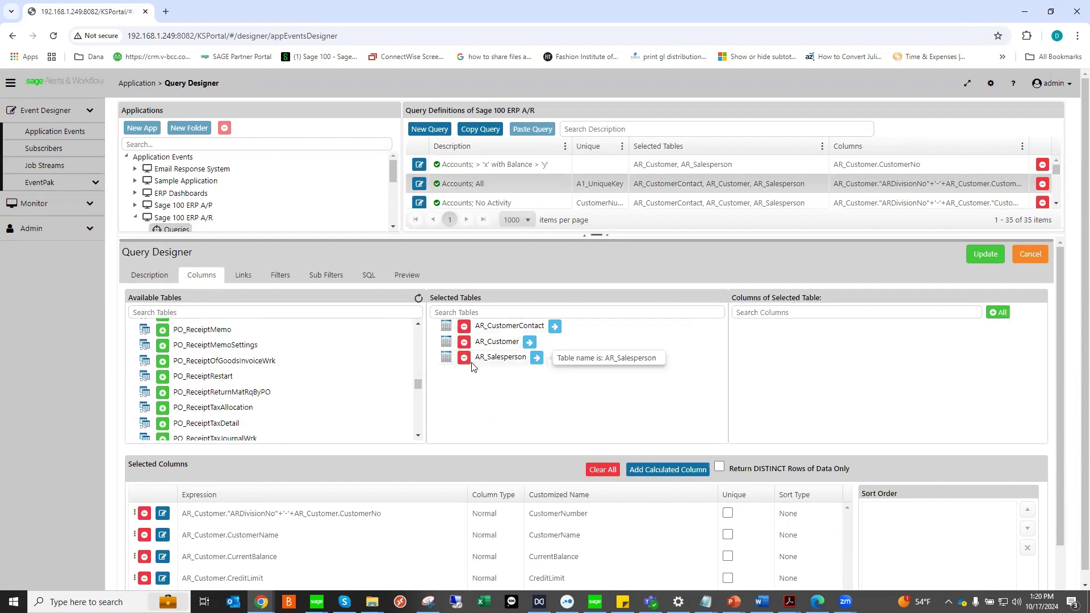
left_click(509, 326)
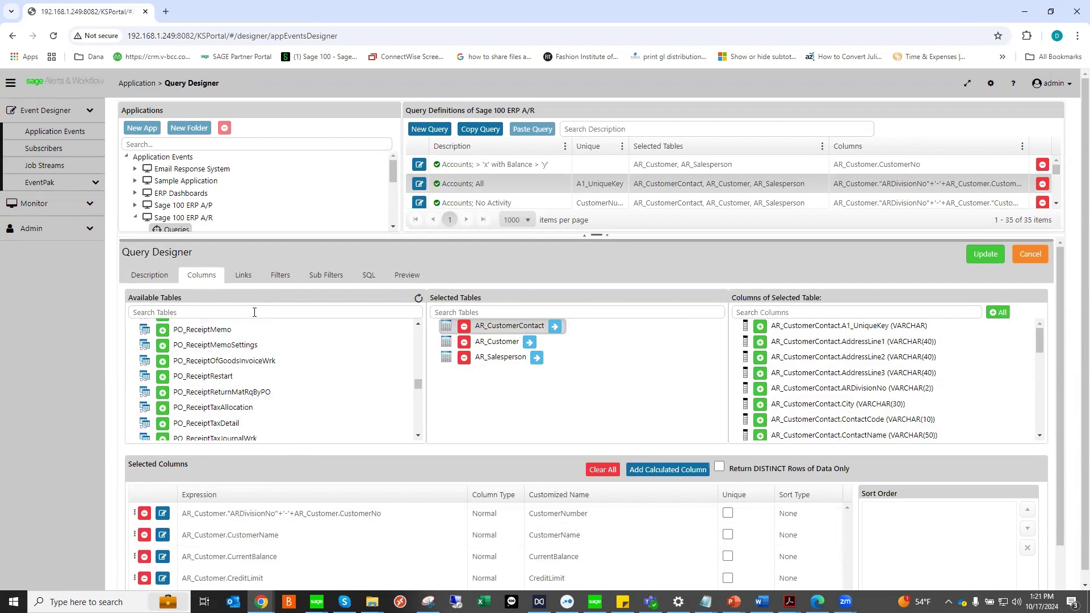
Step: Preview the data returned by the "Accounts; All" query and close the query without saving
left_click(146, 277)
left_click(407, 274)
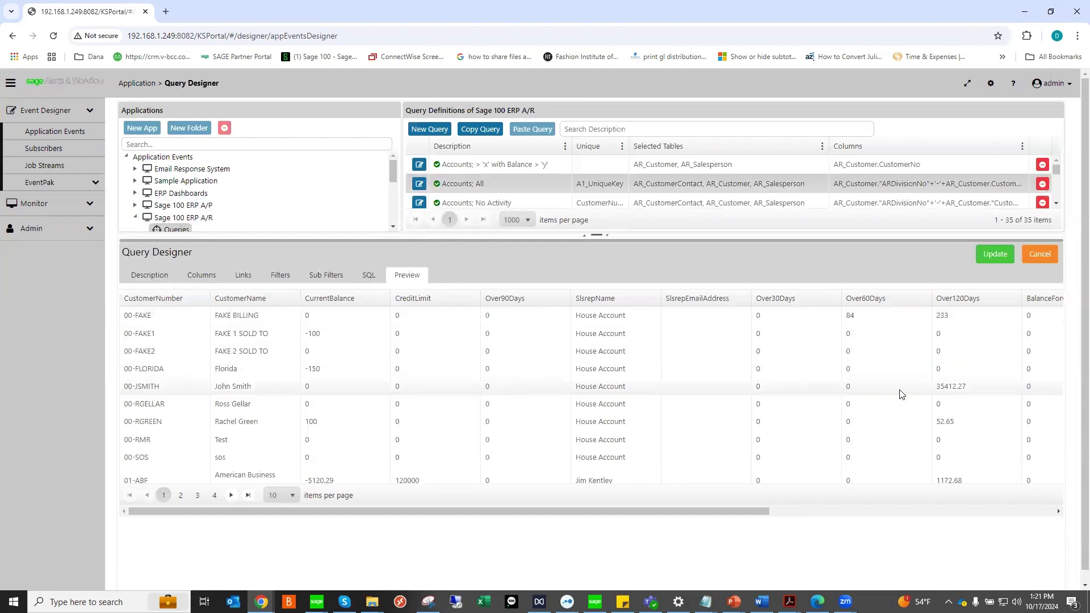
left_click_drag(722, 511, 633, 558)
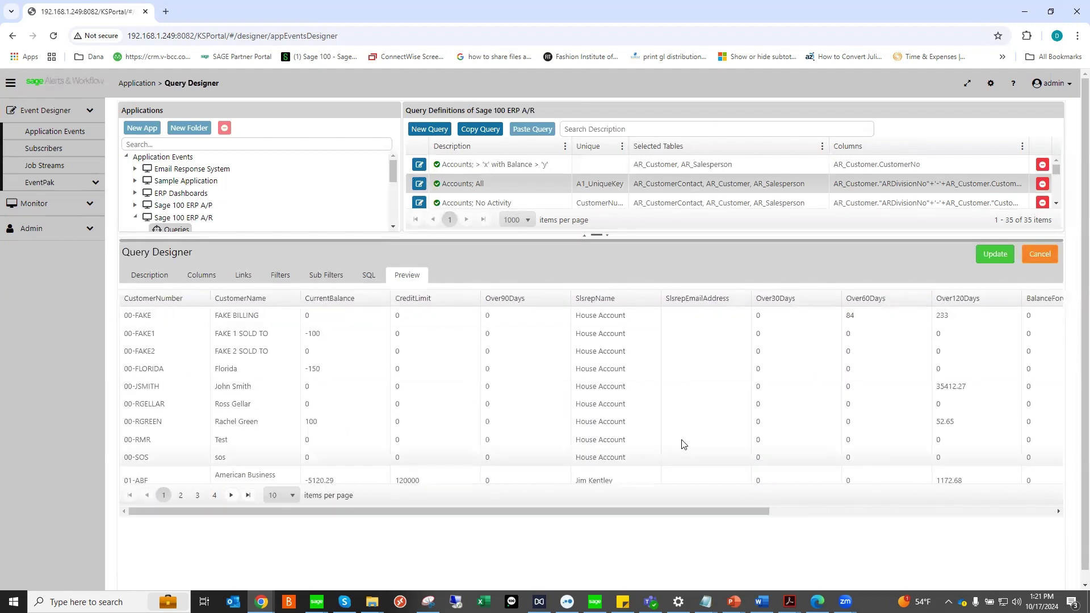
left_click_drag(725, 513, 475, 511)
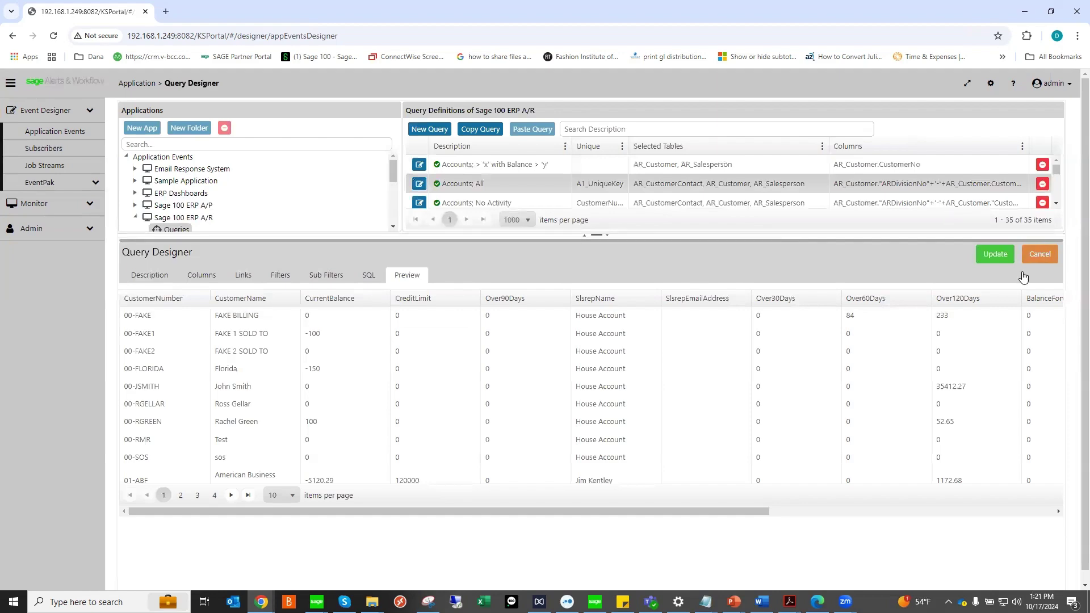
left_click(1037, 254)
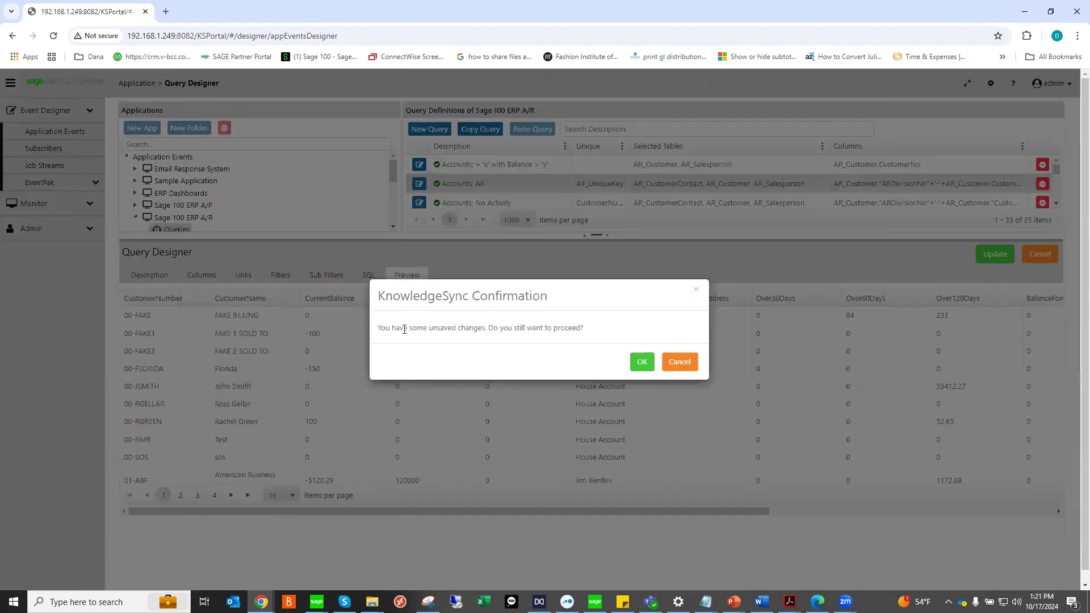
left_click(641, 361)
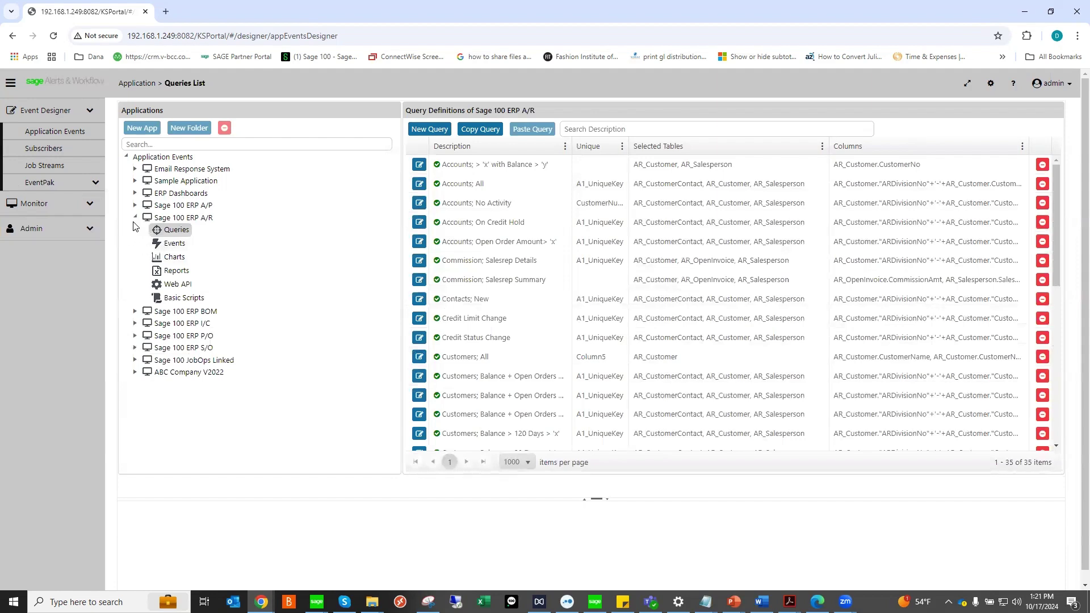
Step: Open the "Invoices; Overdue for Payment" event of Sage 100 ERP A/R and look over its details
left_click(170, 243)
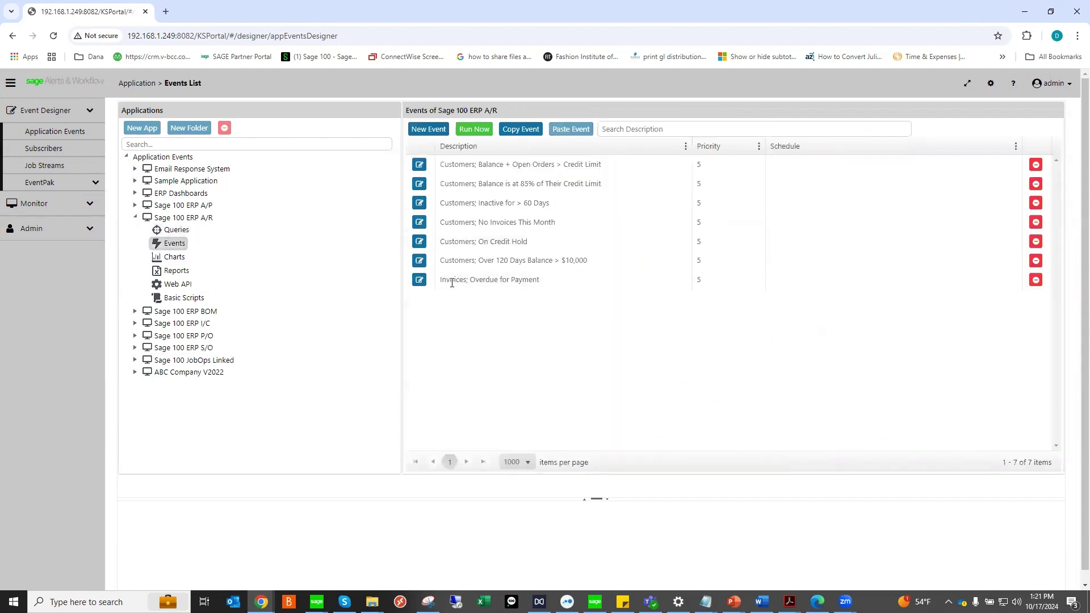
left_click(418, 284)
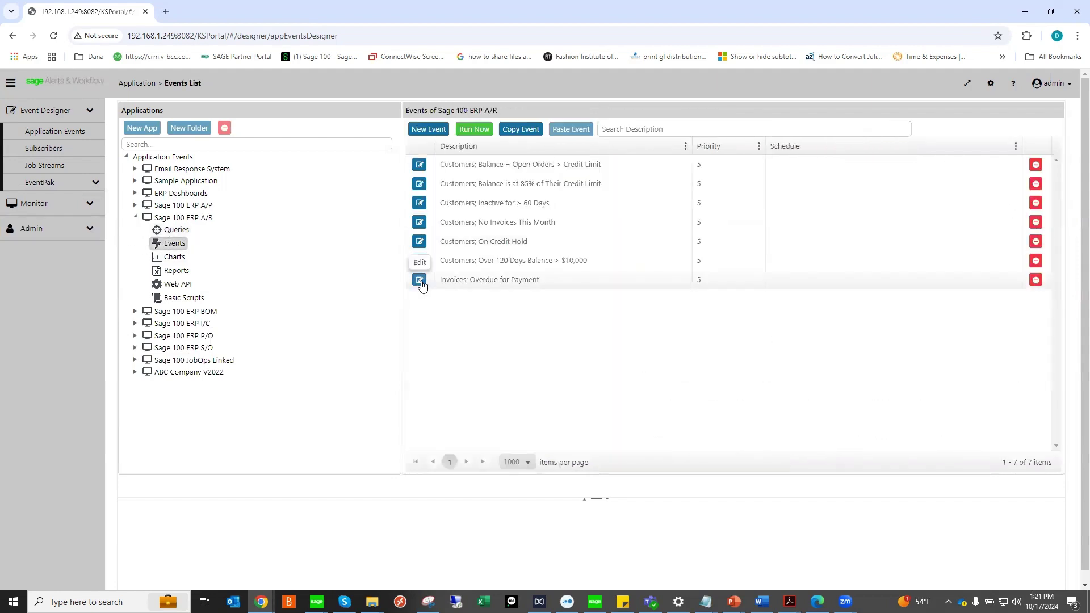
scroll(312, 439, "down", 2)
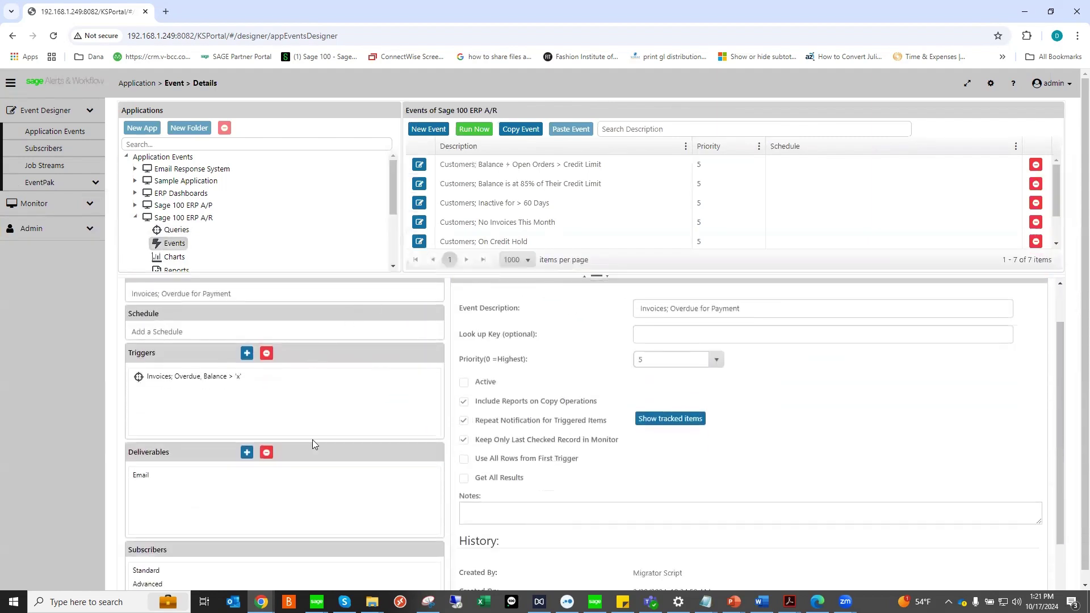
scroll(251, 397, "up", 2)
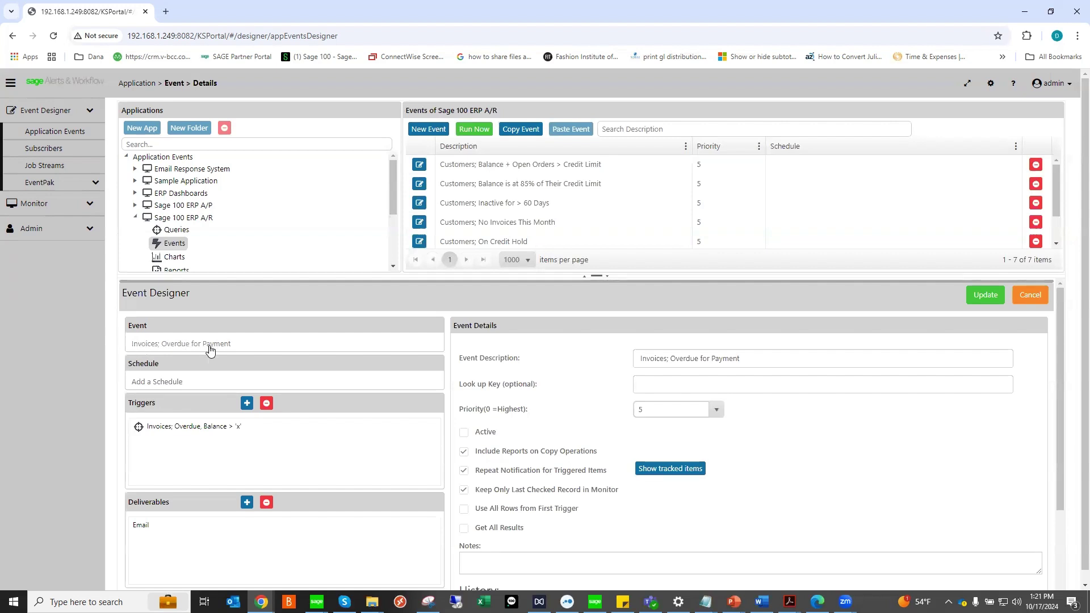
Step: Assign the "Every Friday at 5pm" schedule to the overdue invoices event
left_click(145, 383)
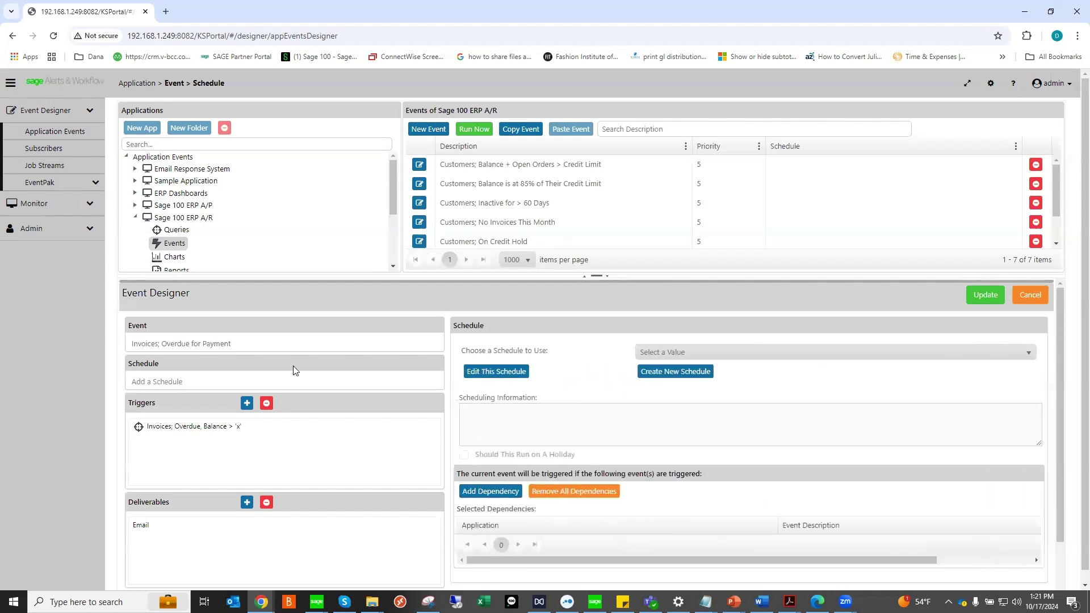
left_click(1027, 353)
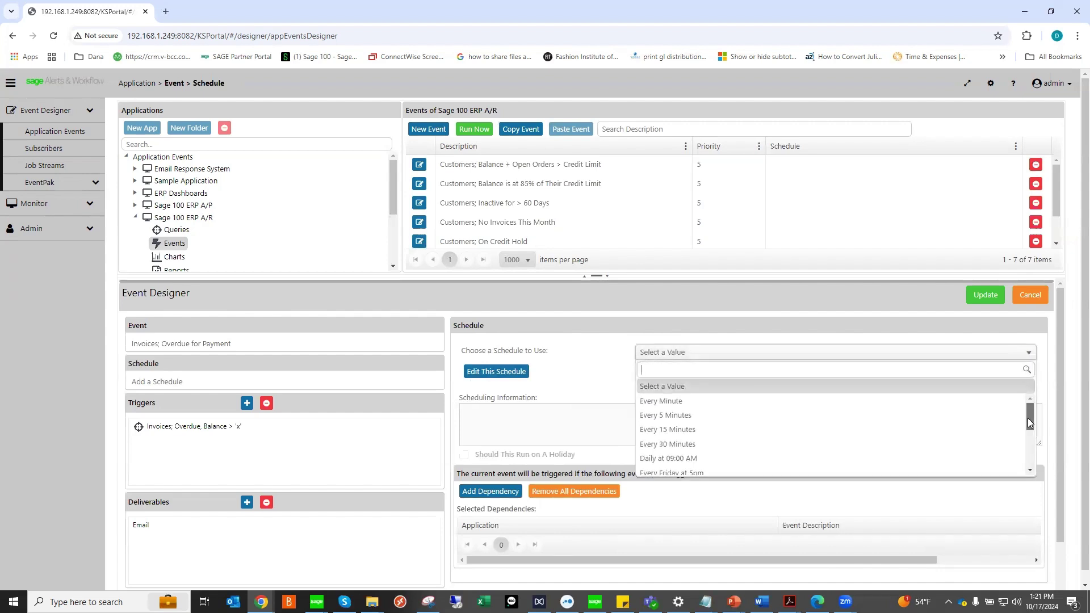
left_click_drag(1028, 418, 1031, 431)
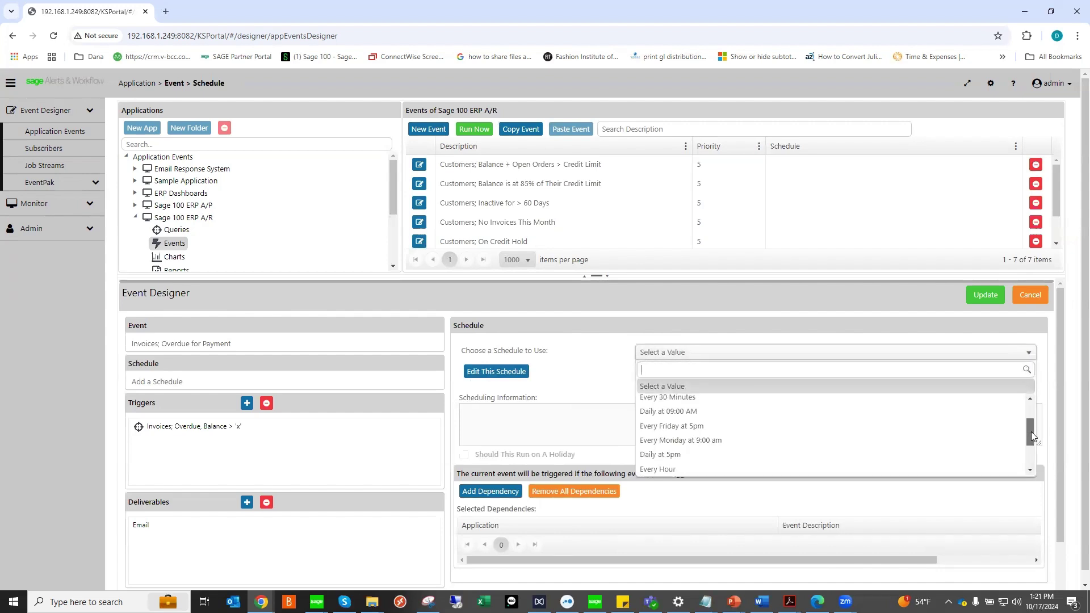
left_click(670, 427)
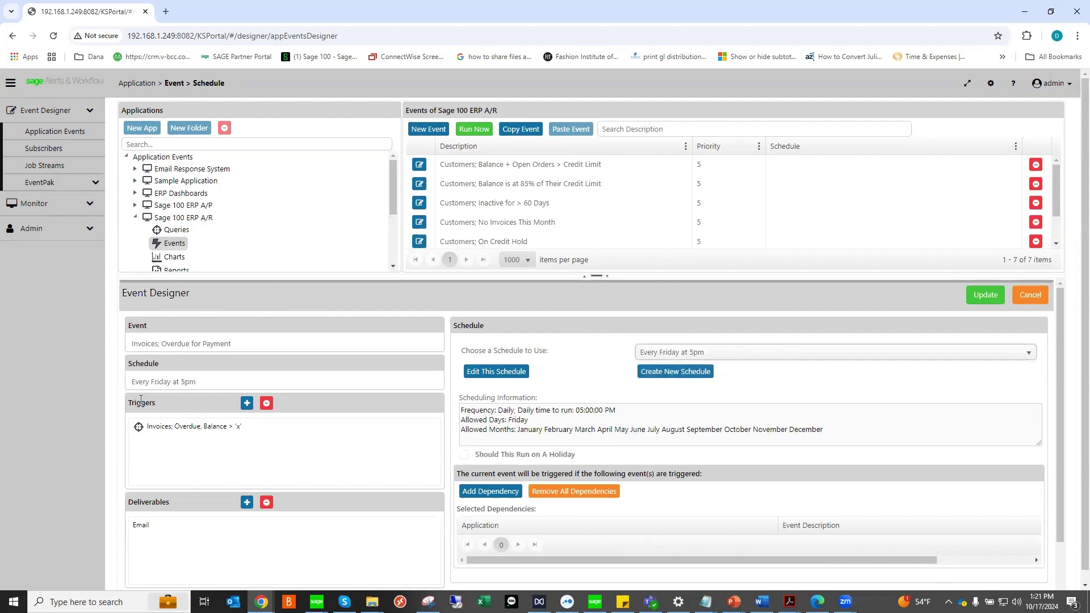
Step: Check which trigger types can be added and view the parameters of the "Invoices; Overdue, Balance > 'x'" trigger
left_click(250, 406)
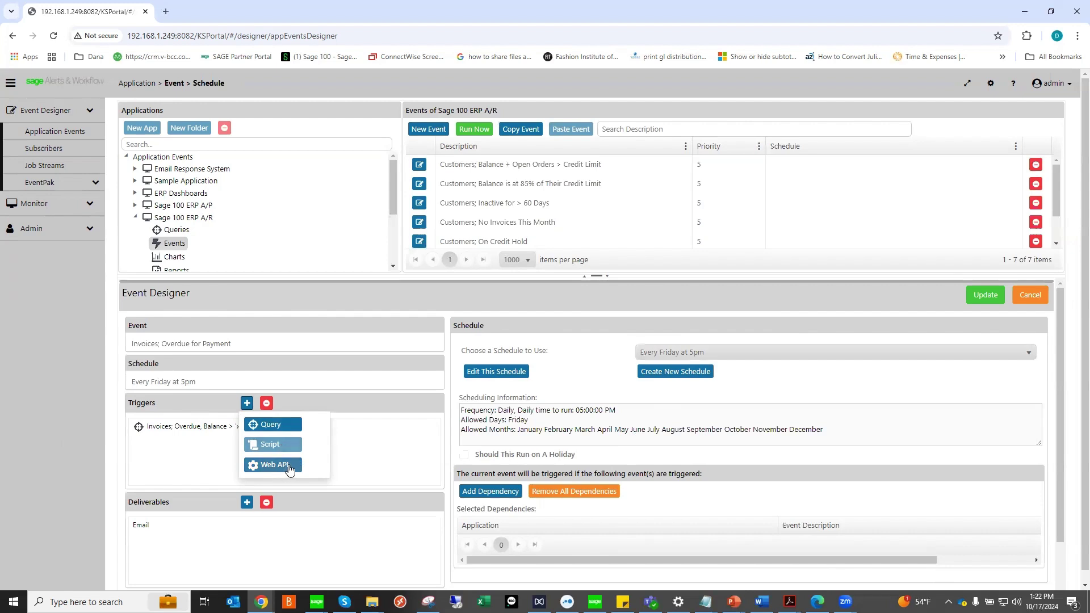
left_click(219, 445)
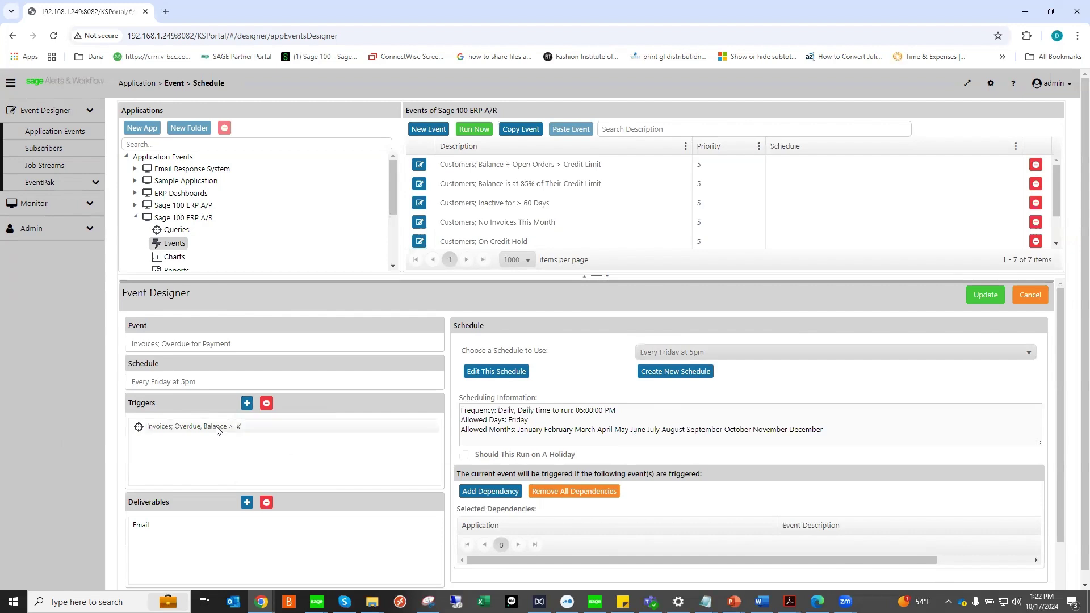
left_click(219, 427)
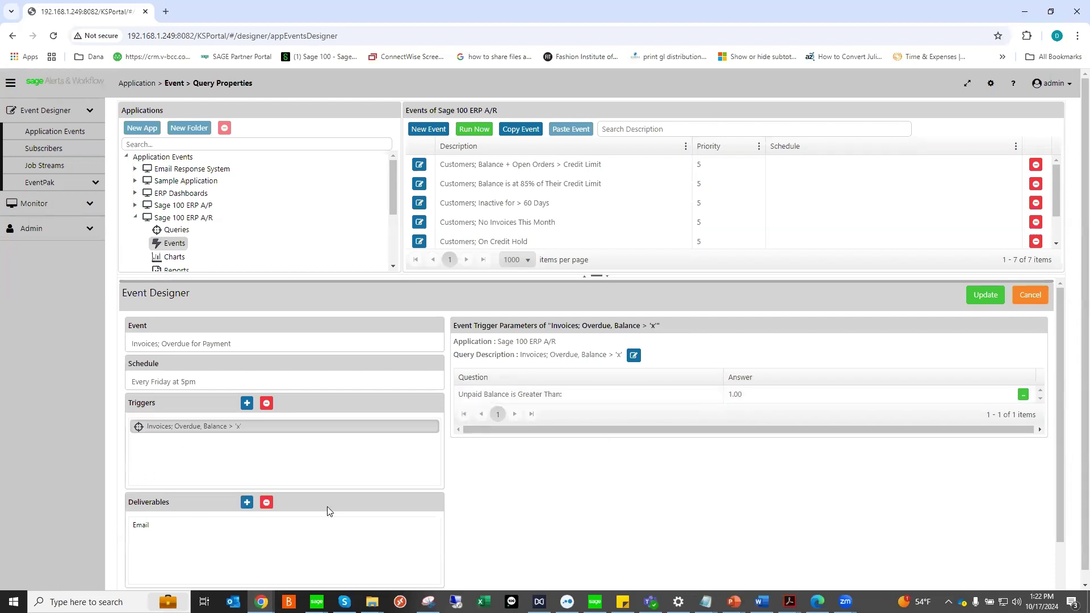
scroll(341, 531, "down", 1)
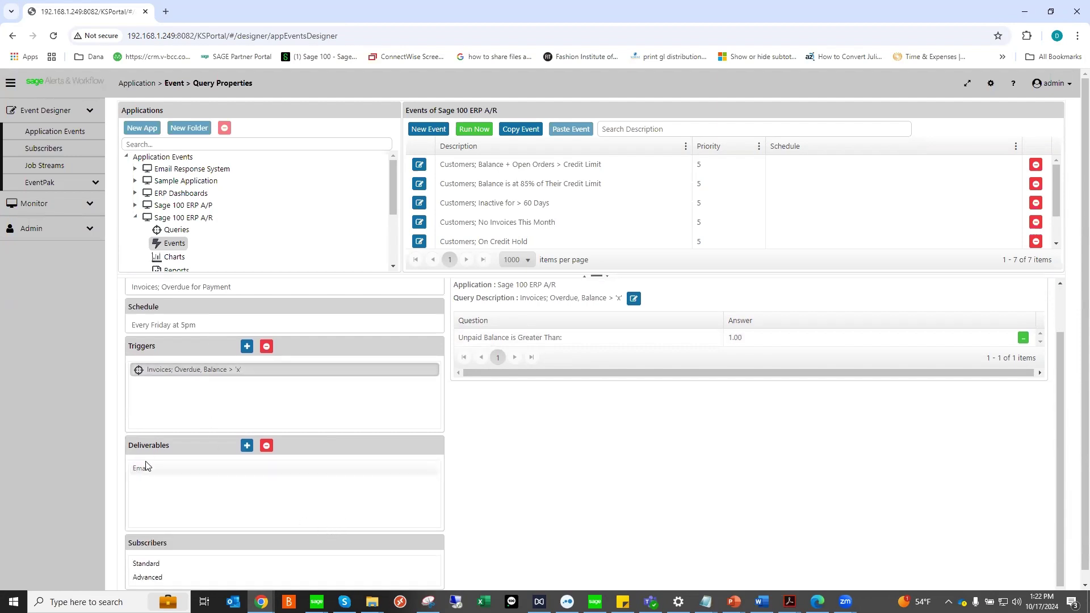
Step: Look over the deliverable types that can be added and review the event's email deliverable and message content
left_click(246, 446)
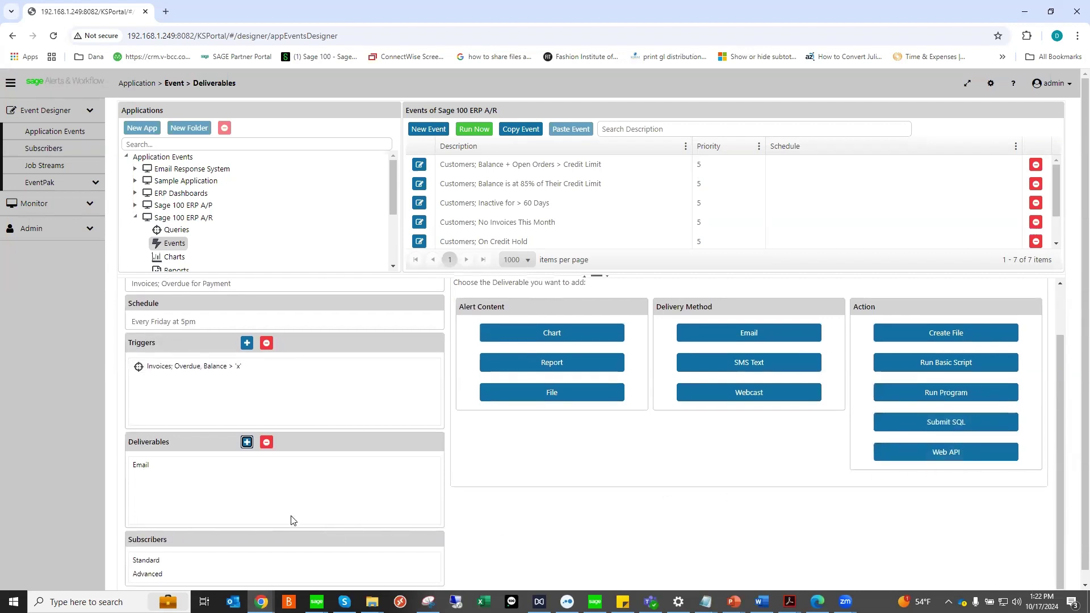
scroll(291, 520, "down", 1)
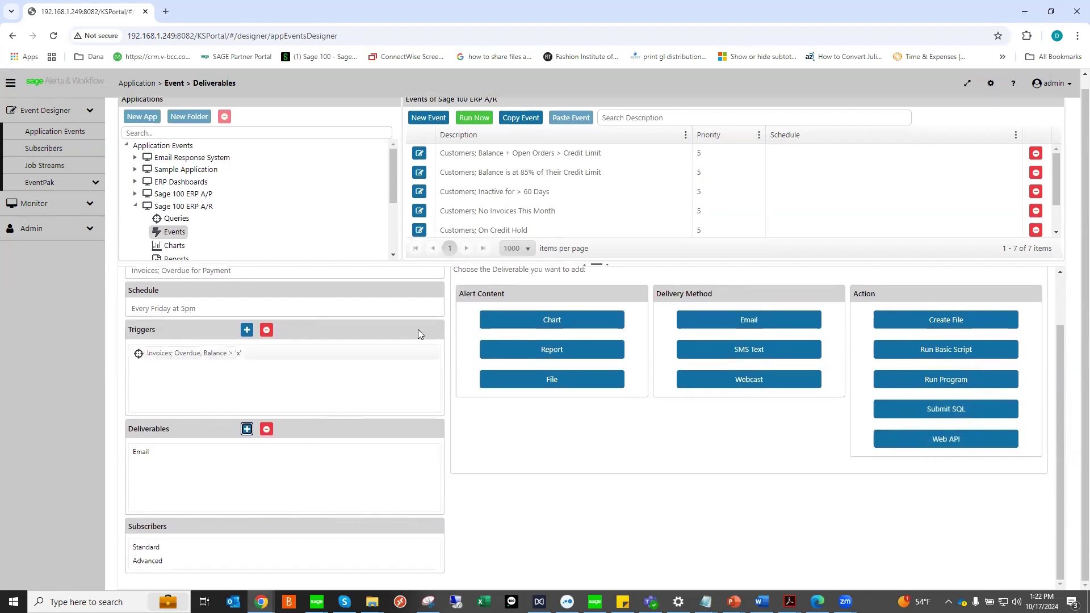
double_click(140, 452)
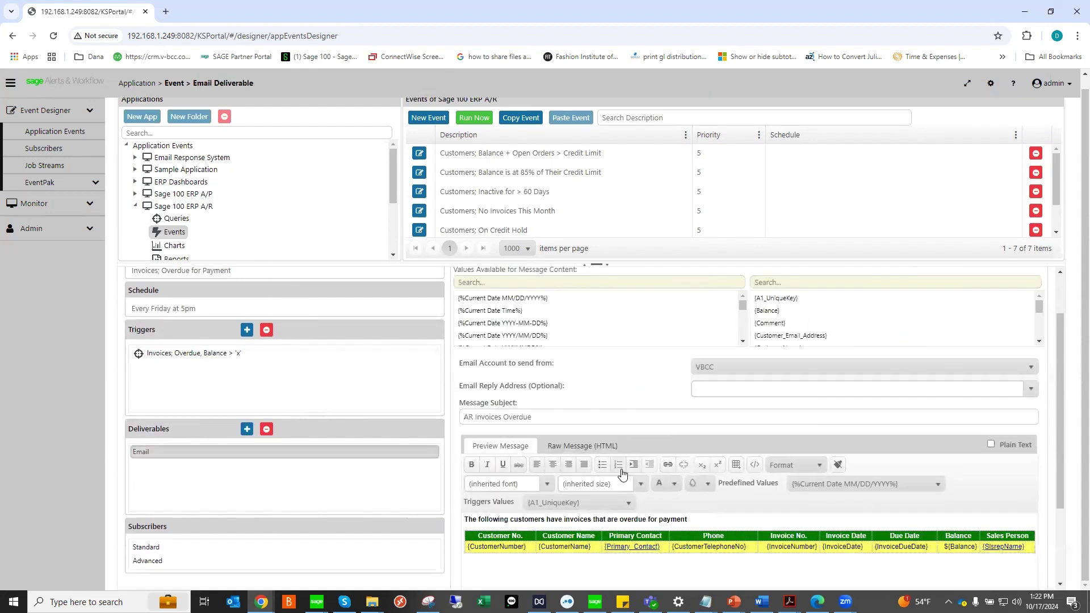
scroll(622, 473, "down", 2)
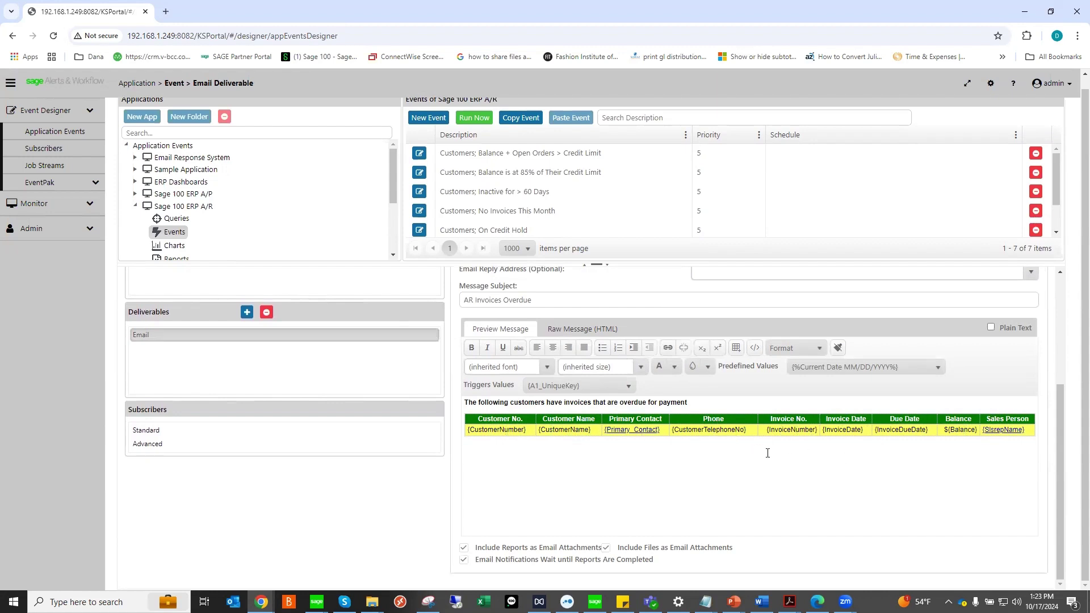
scroll(591, 476, "up", 1)
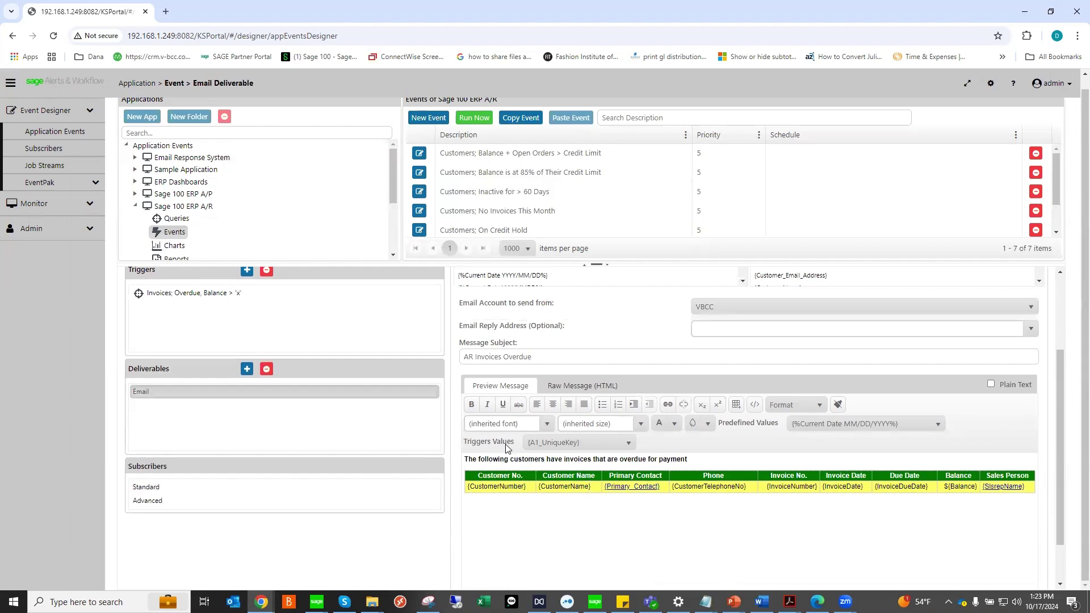
Step: Review the event's standard subscribers and look through the user groups that can be added, including the Help Desk group
left_click(144, 491)
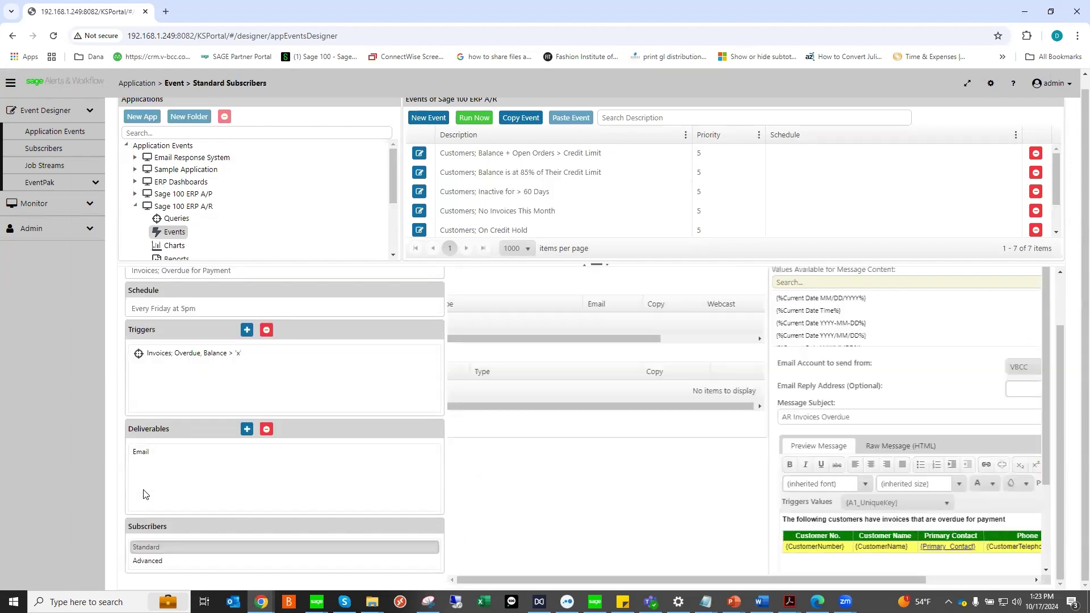
scroll(577, 487, "up", 1)
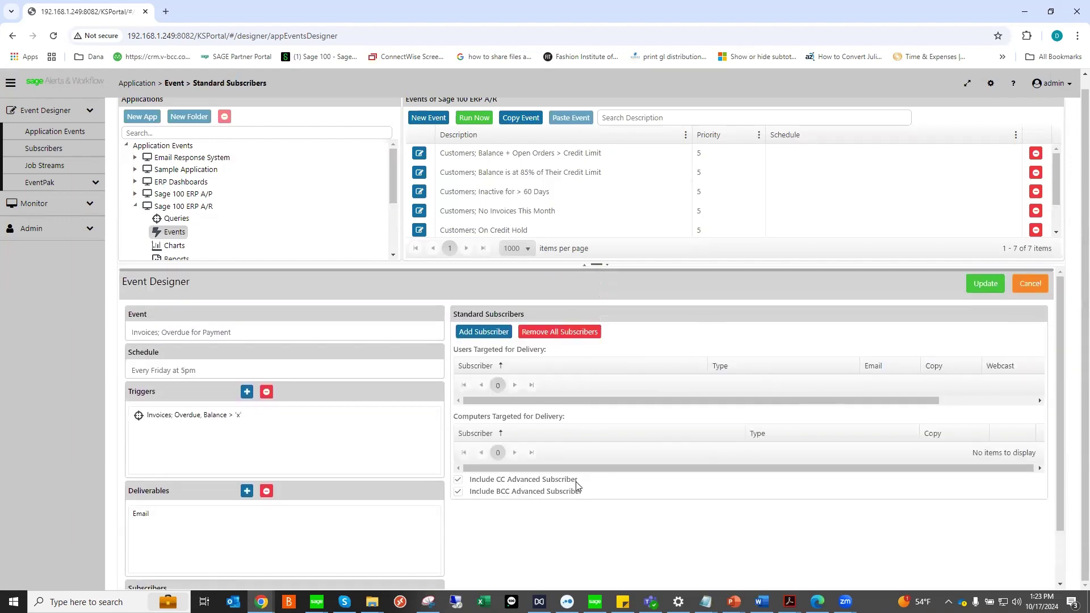
scroll(578, 487, "down", 1)
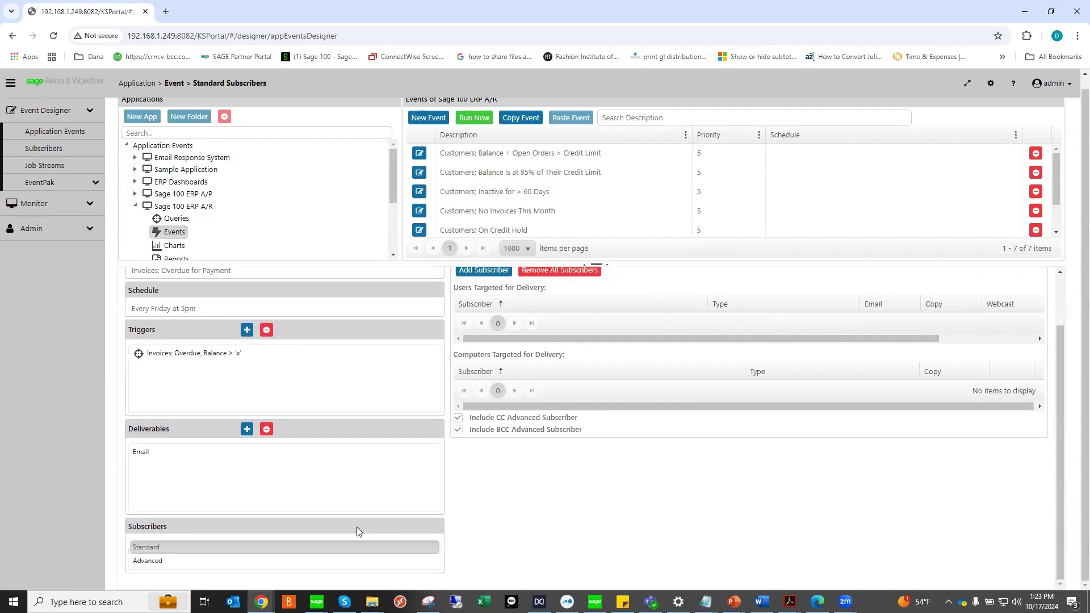
scroll(496, 402, "up", 1)
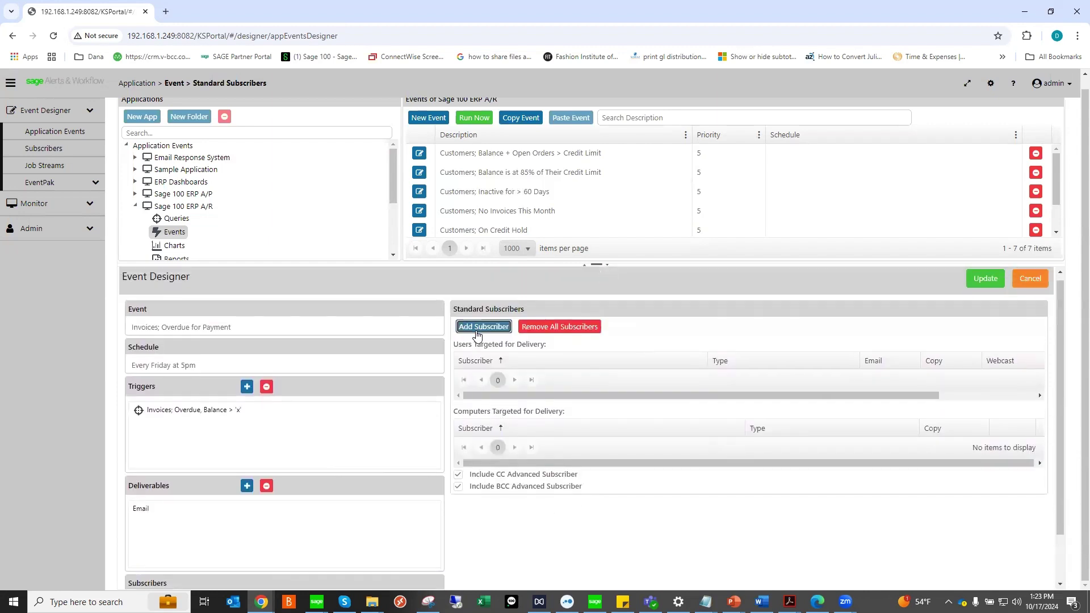
left_click(479, 332)
left_click(461, 392)
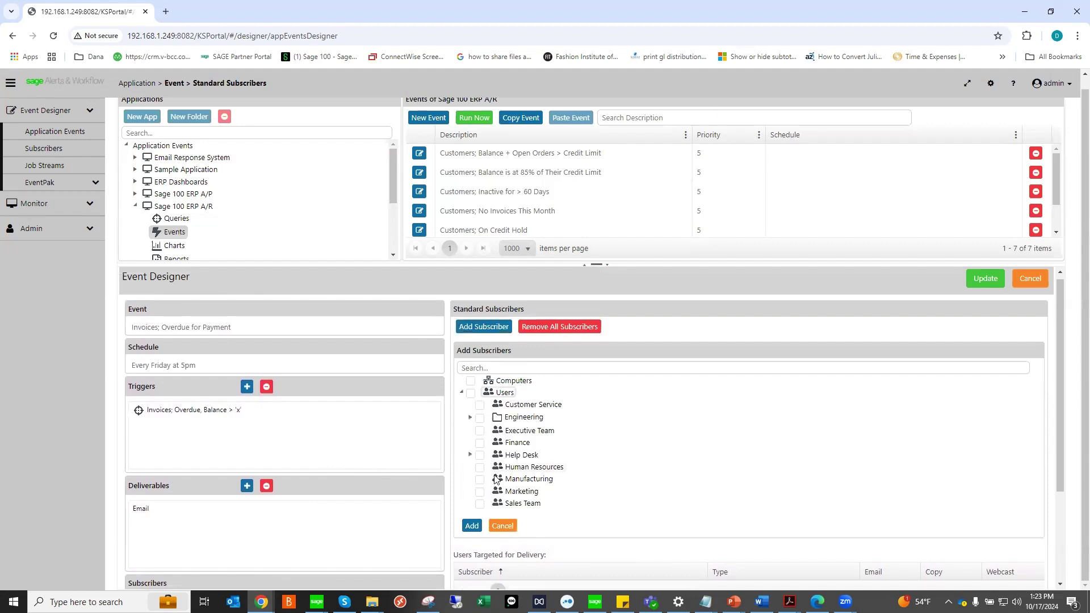
left_click(470, 455)
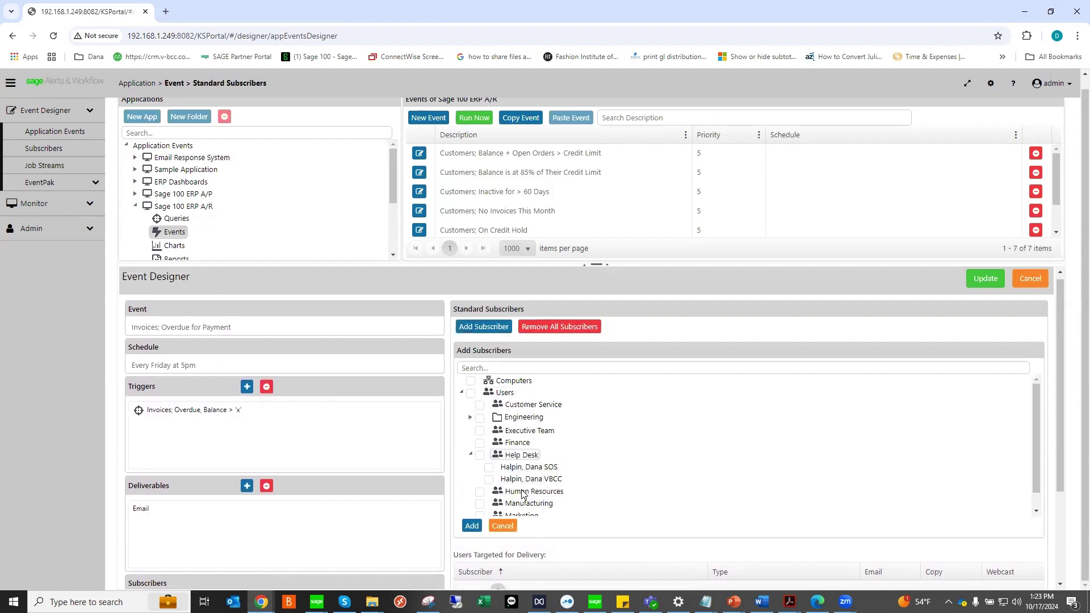
left_click(503, 526)
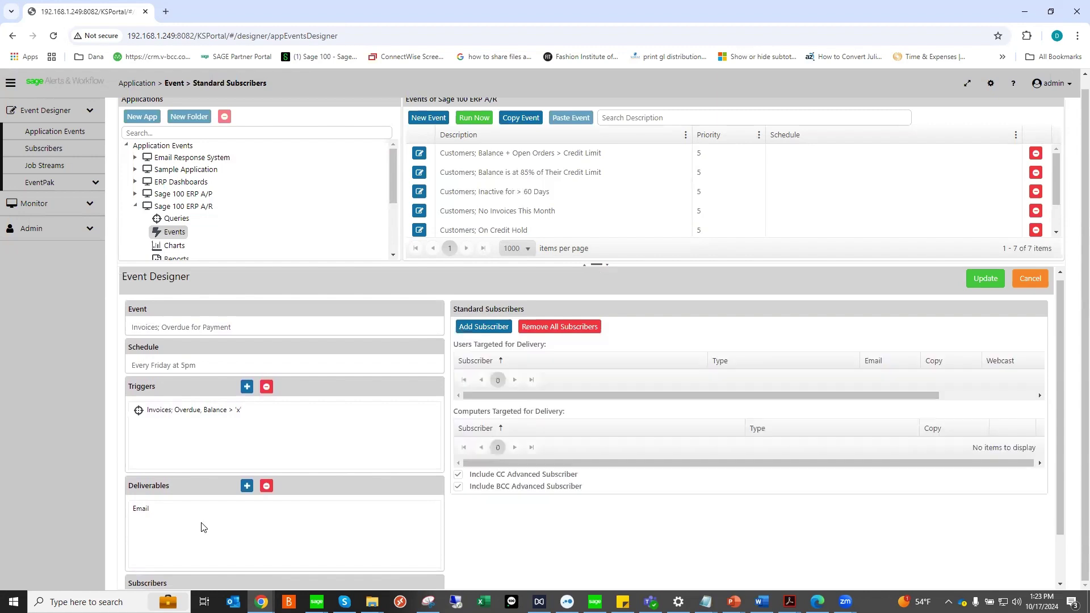
Step: Set the advanced subscribers' database field for "Contains Email Address to send to" to SlsrepEmailAddress
scroll(203, 527, "down", 1)
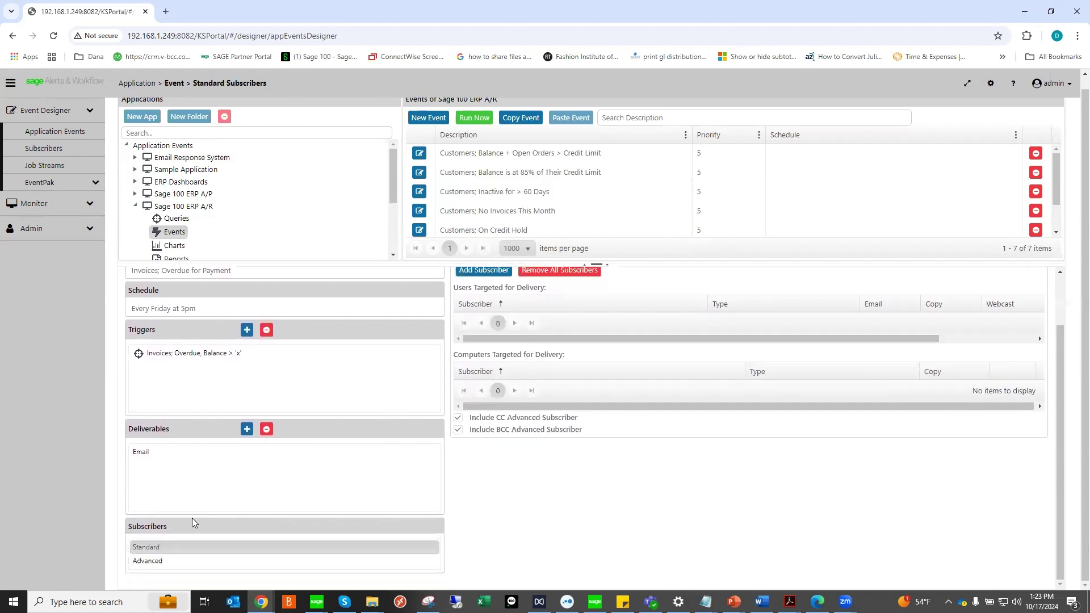
left_click(149, 561)
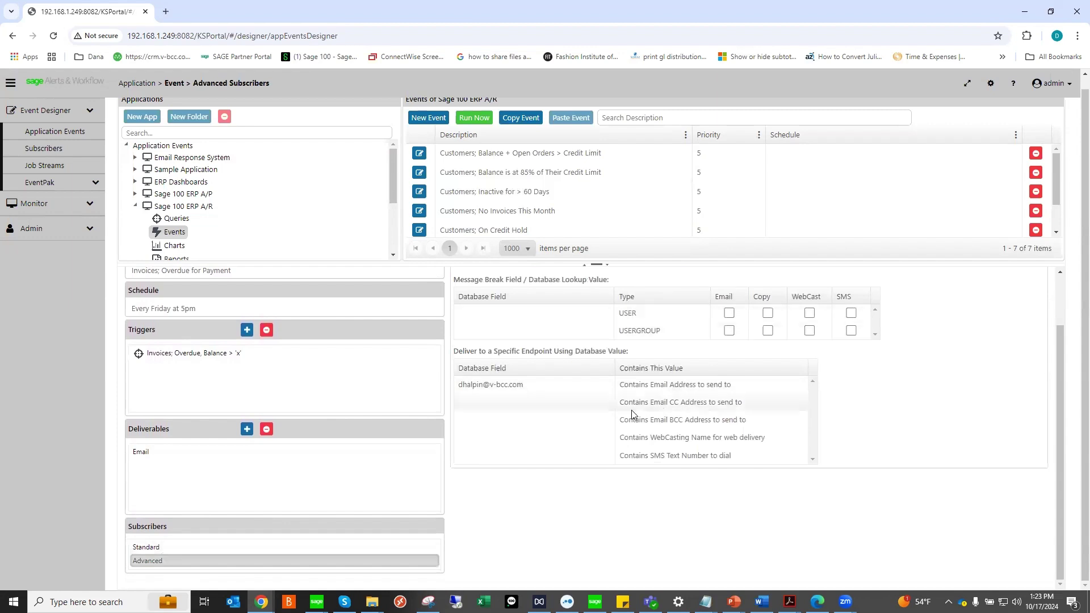
left_click(548, 386)
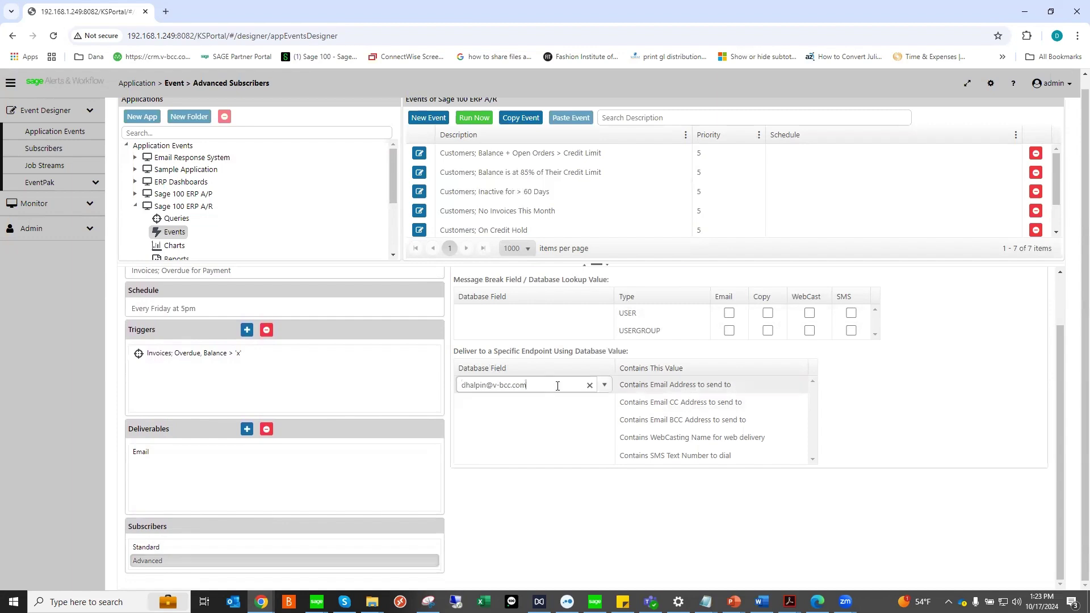
left_click(604, 385)
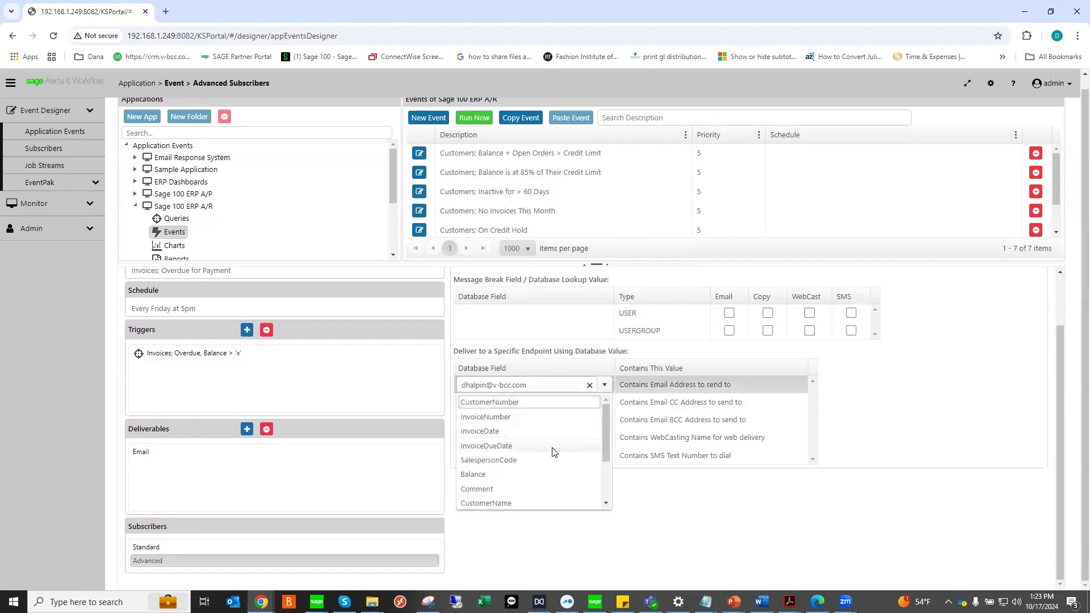
left_click_drag(609, 431, 608, 465)
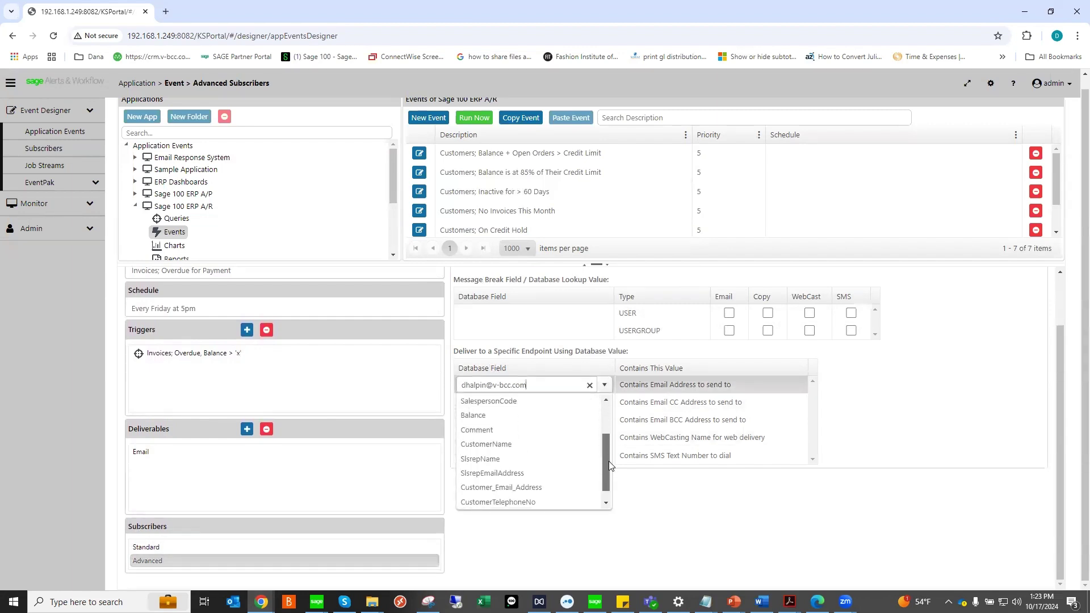
left_click(489, 475)
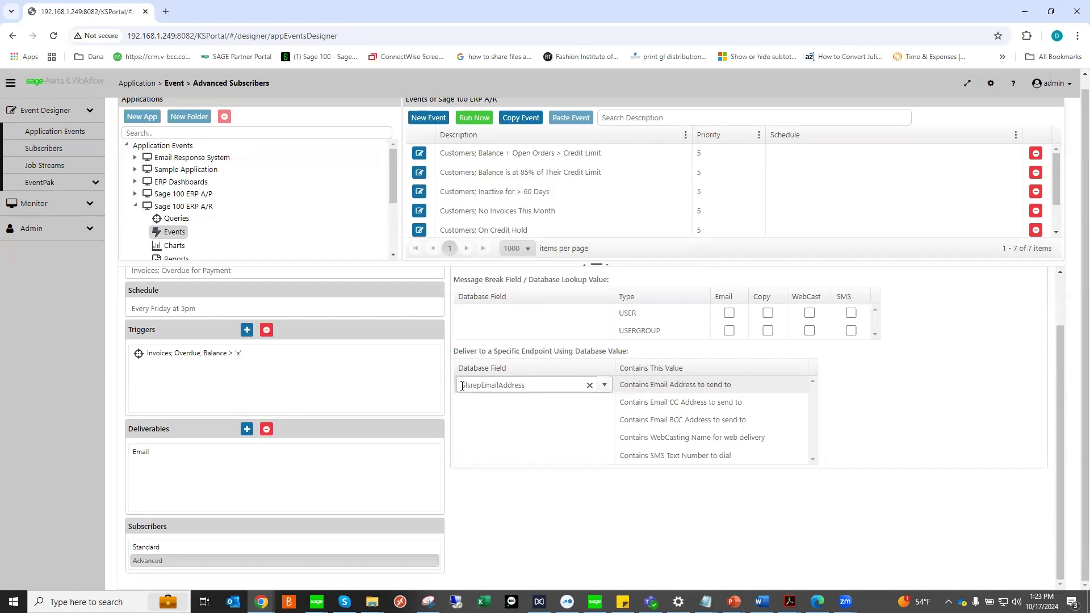
left_click(521, 388)
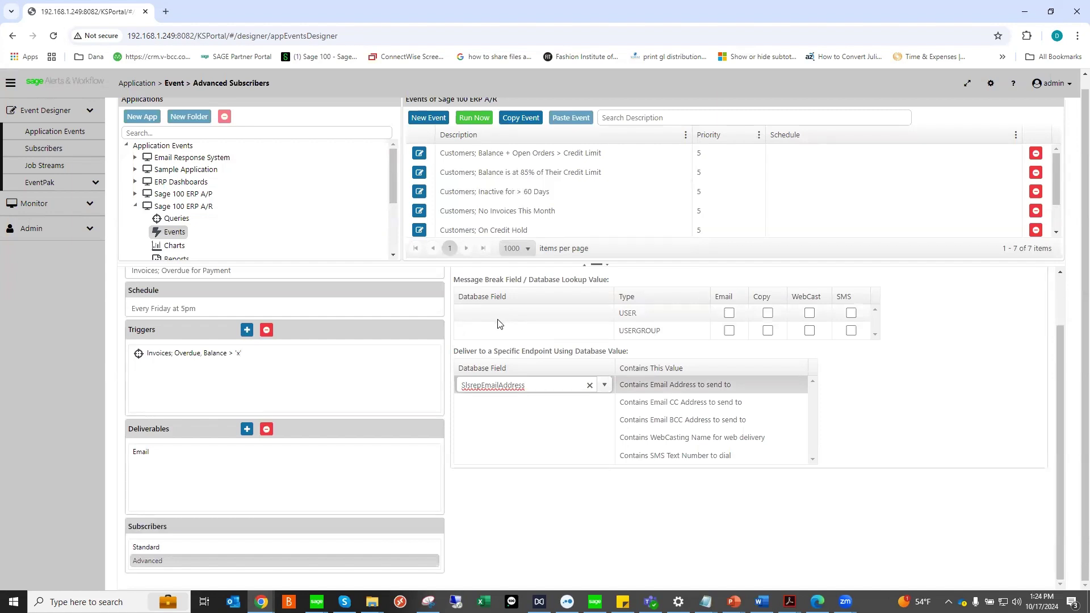
Step: Close the overdue invoices event and discard its unsaved changes
scroll(573, 527, "up", 2)
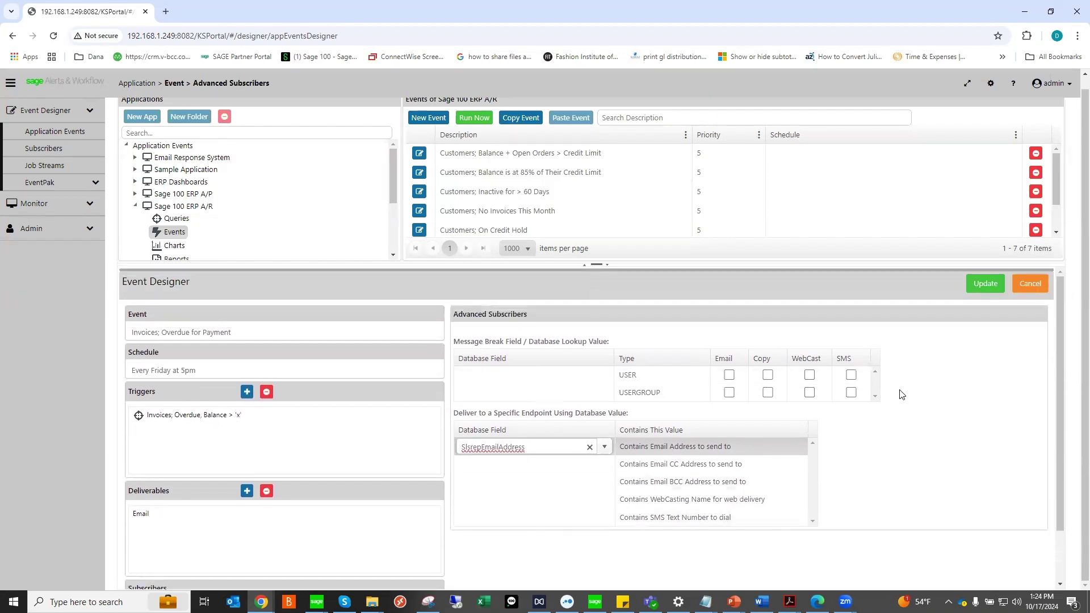
left_click(1030, 285)
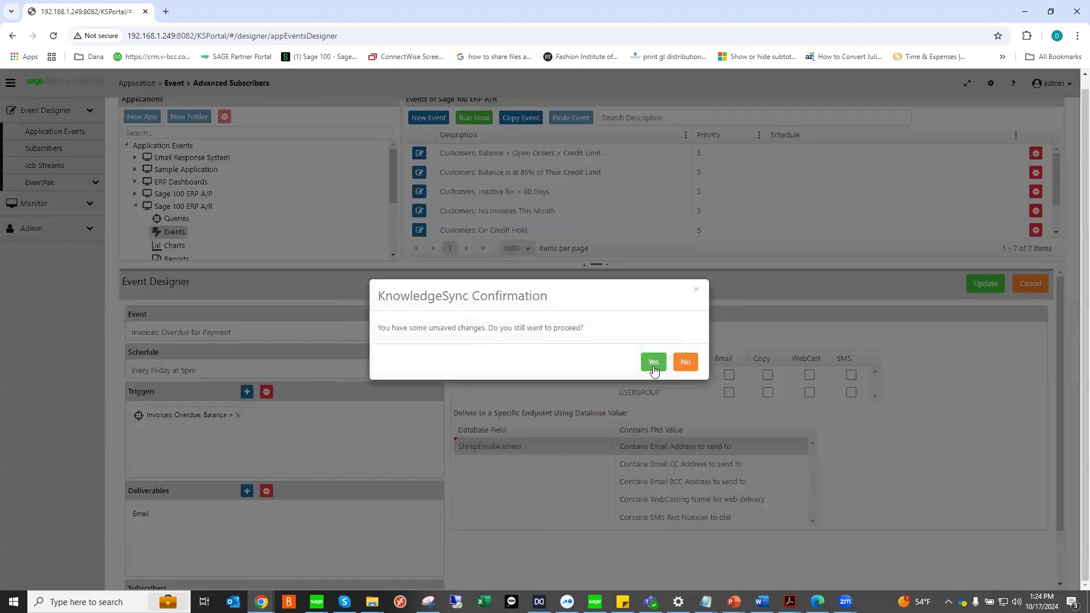
left_click(653, 355)
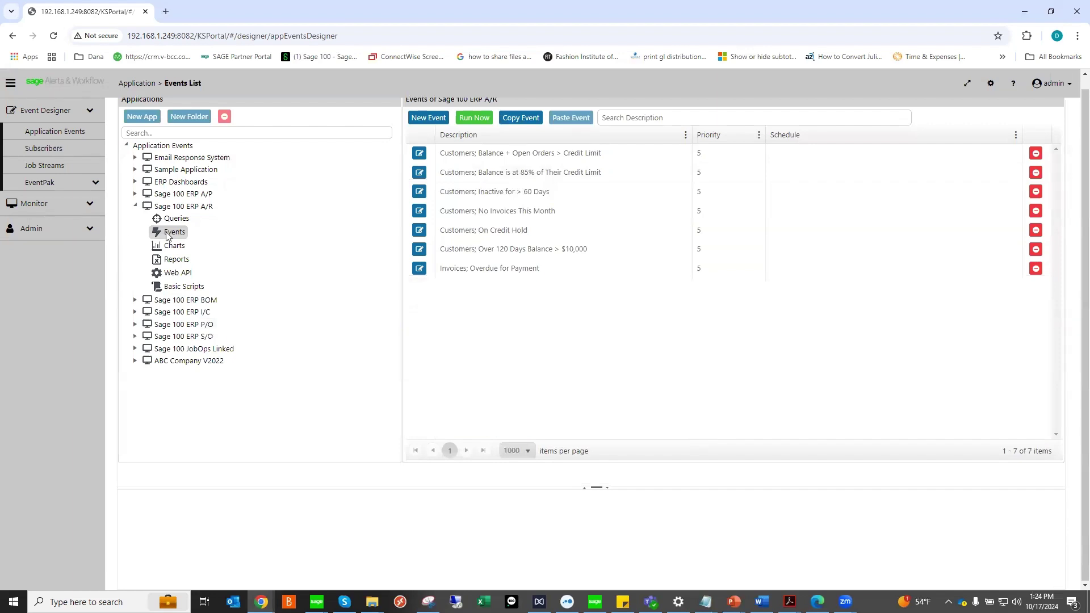
Step: Run the "Invoices; Overdue for Payment" event immediately and confirm its scheduling
left_click(443, 273)
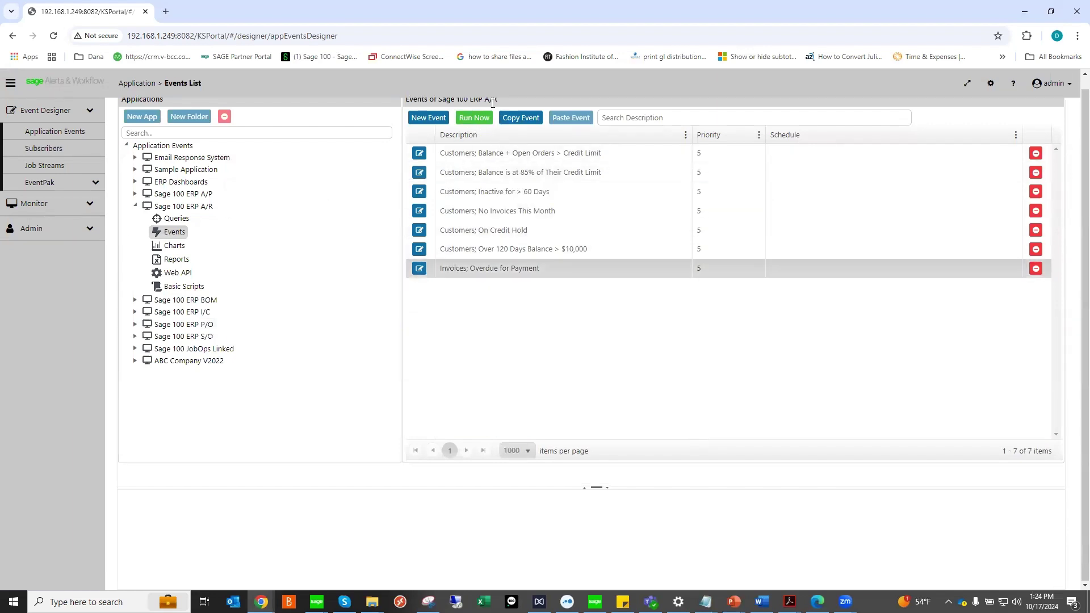
left_click(468, 121)
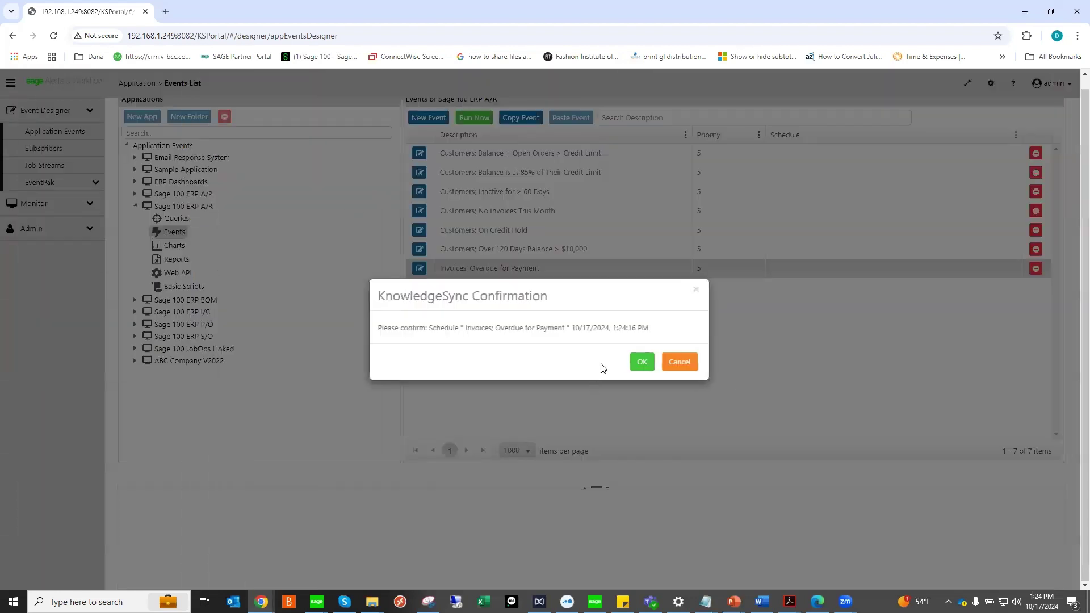
left_click(641, 364)
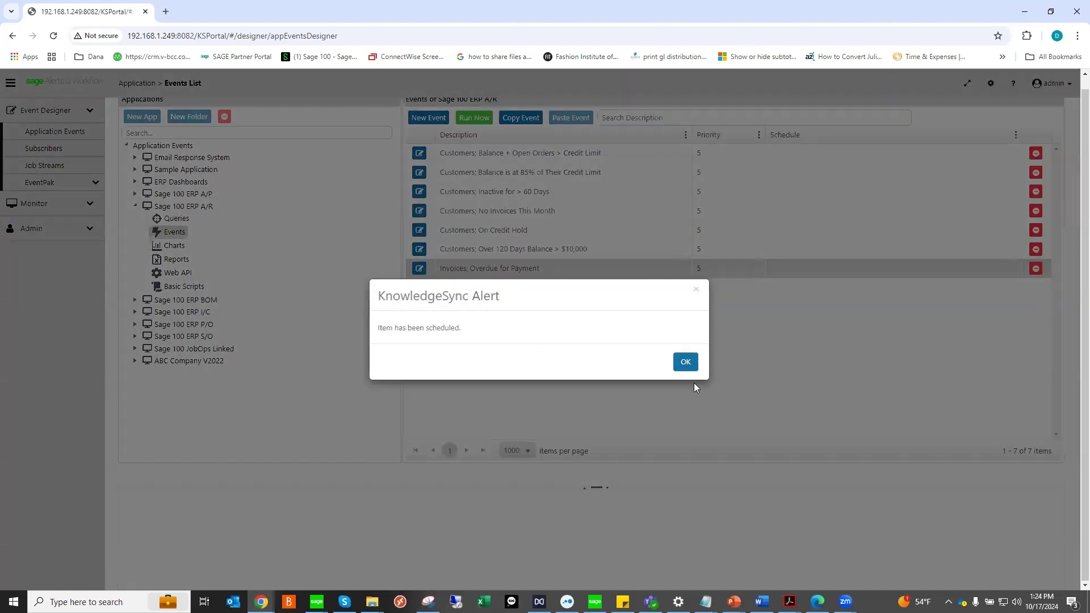
left_click(683, 367)
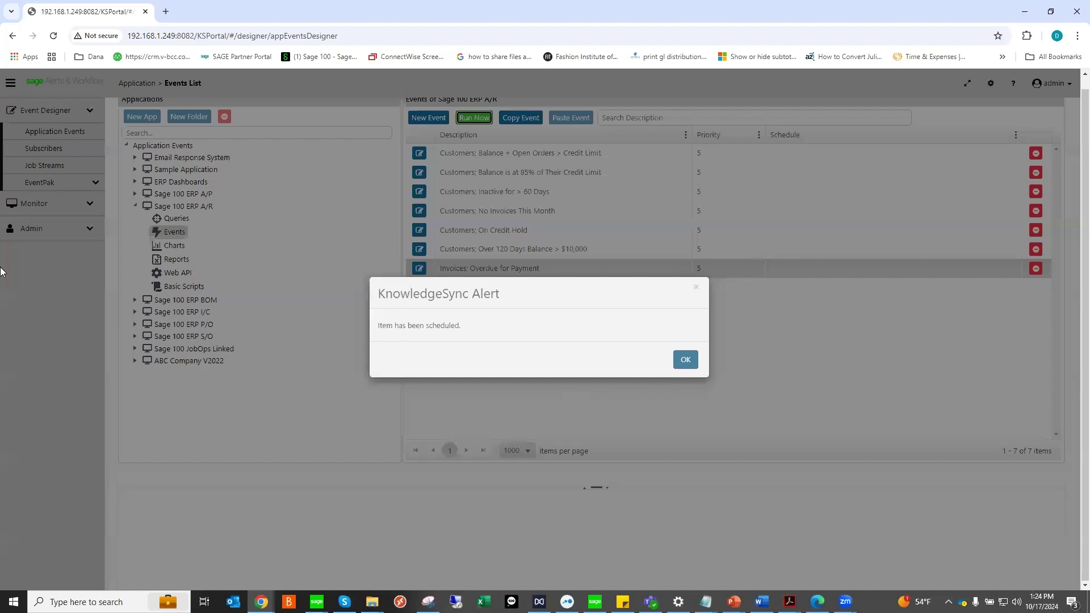
Step: Check the pending, sent and error lists of the Email Delivery monitor for the overdue invoices email
left_click(87, 208)
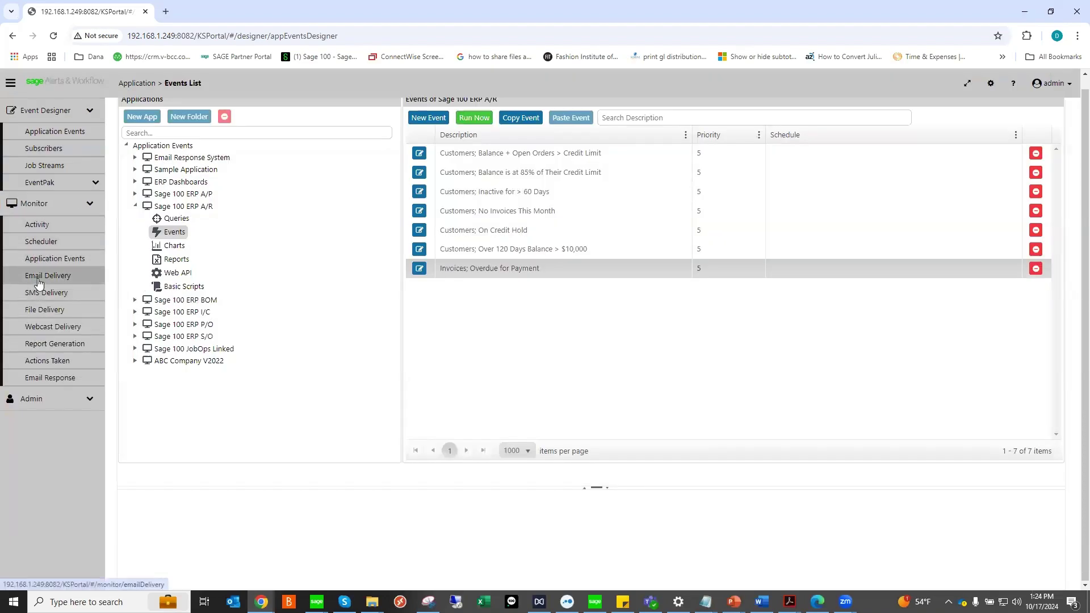
left_click(38, 276)
left_click(183, 113)
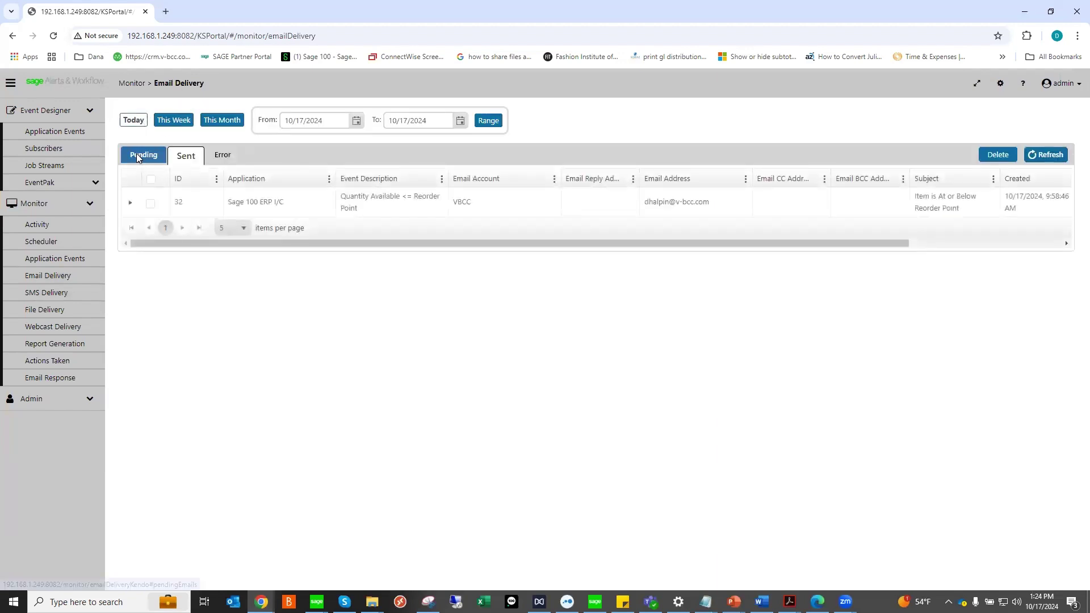
left_click(138, 158)
left_click(191, 114)
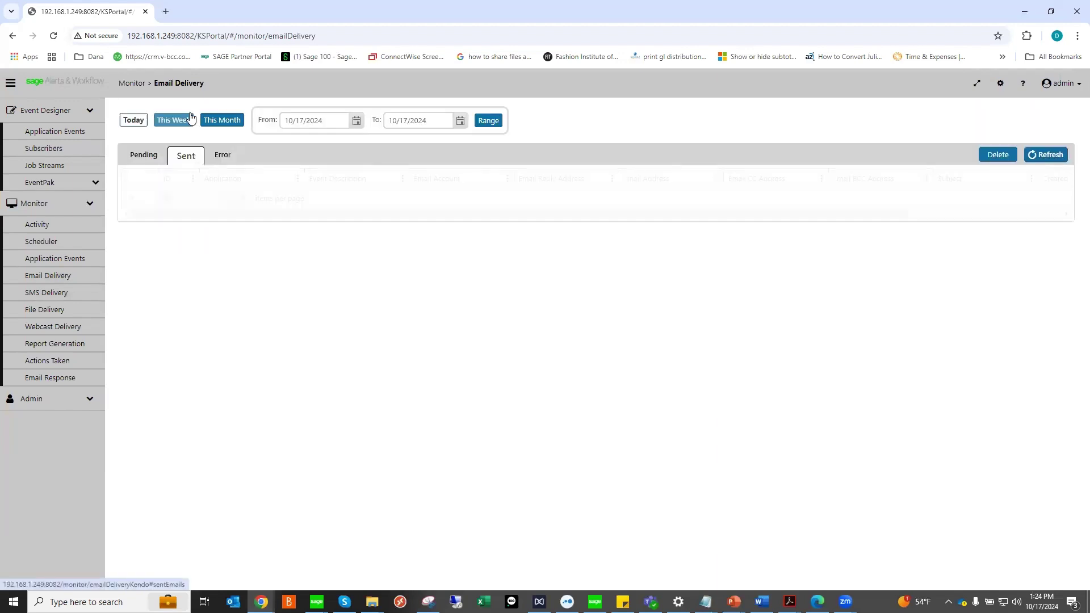
left_click(146, 155)
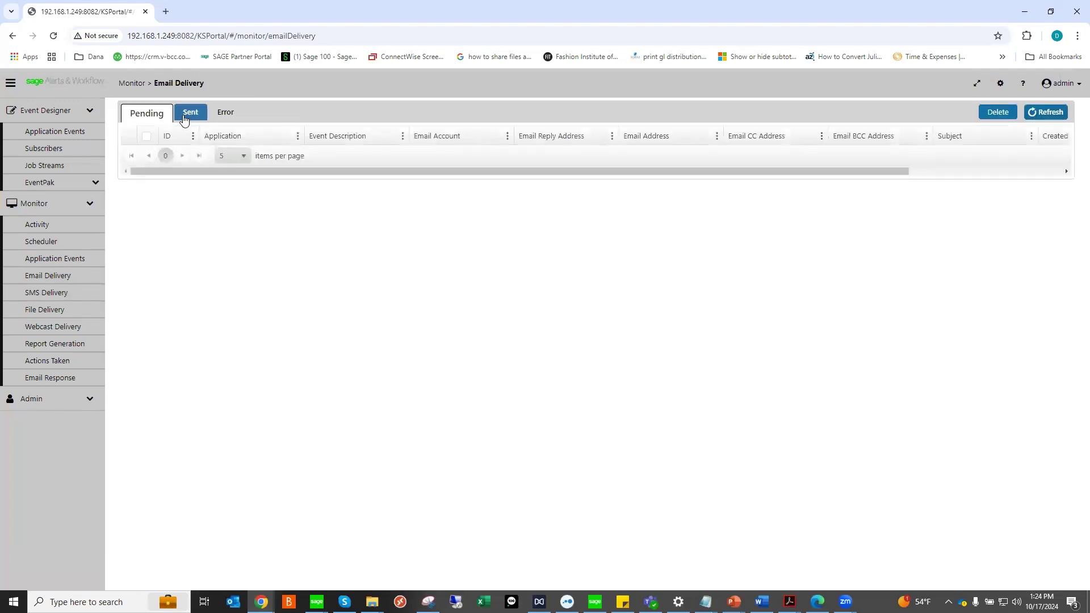
left_click(184, 116)
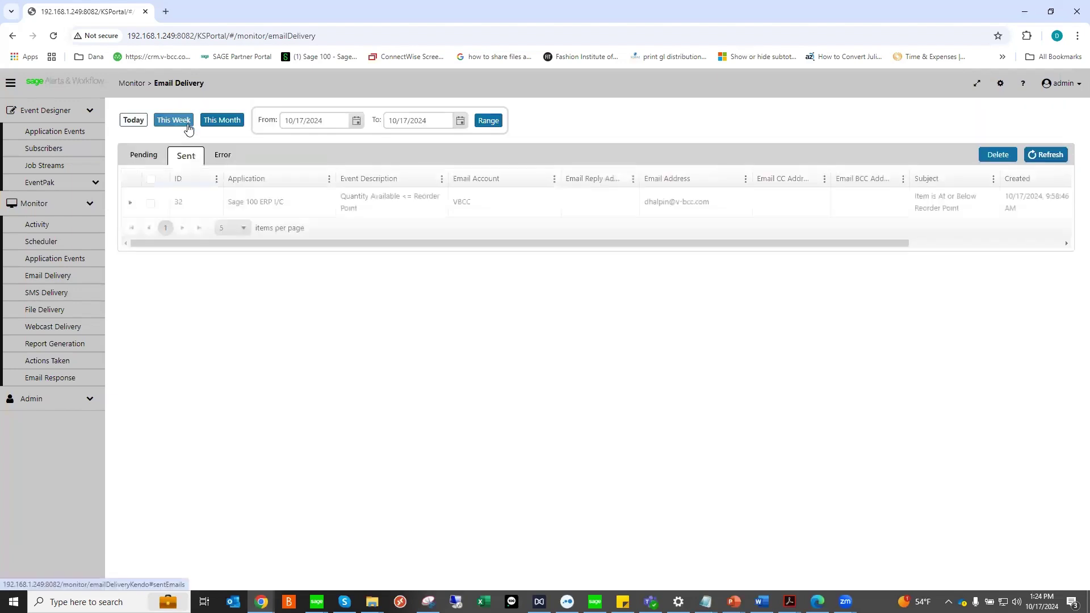
left_click(145, 157)
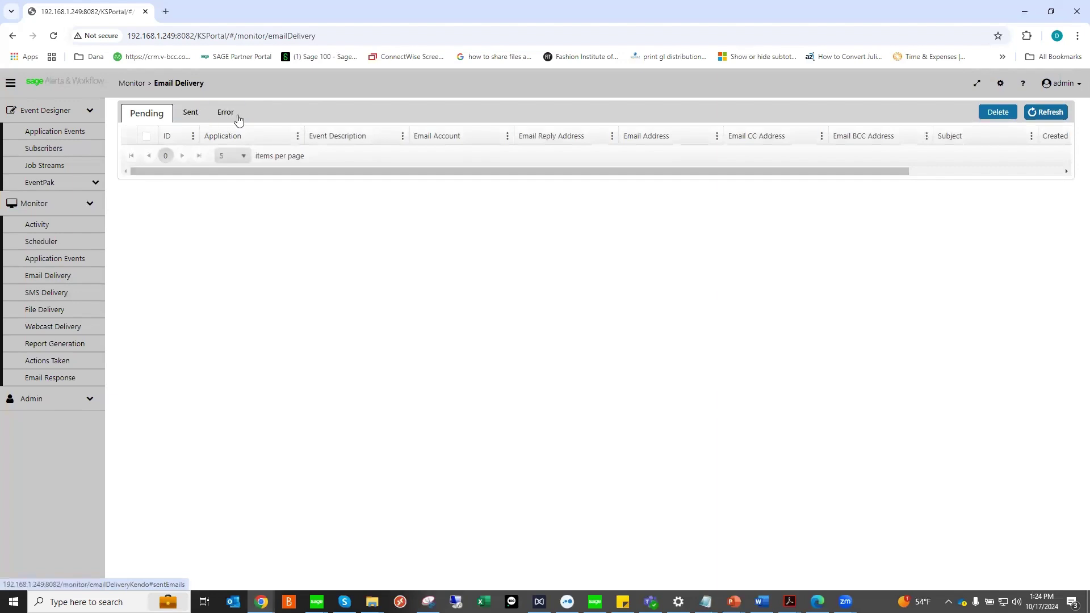
left_click(190, 112)
left_click(149, 153)
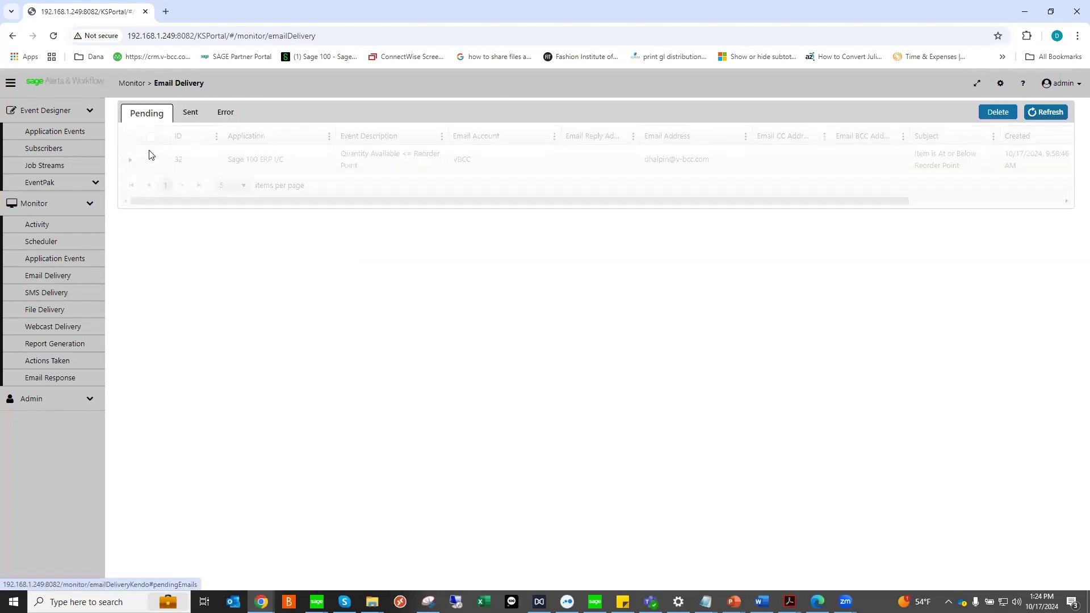
left_click(190, 113)
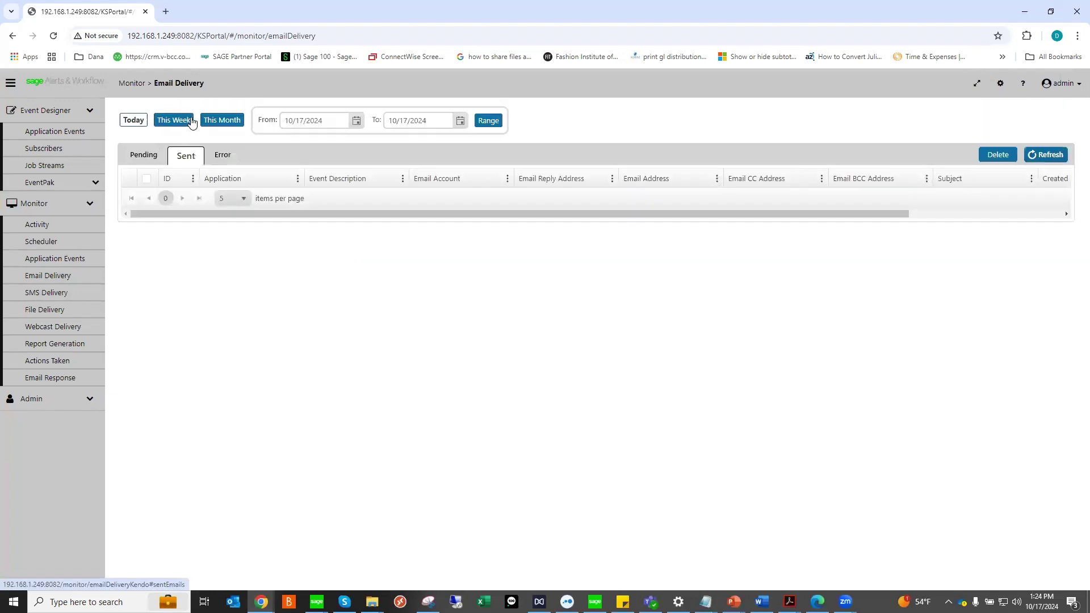
left_click(224, 163)
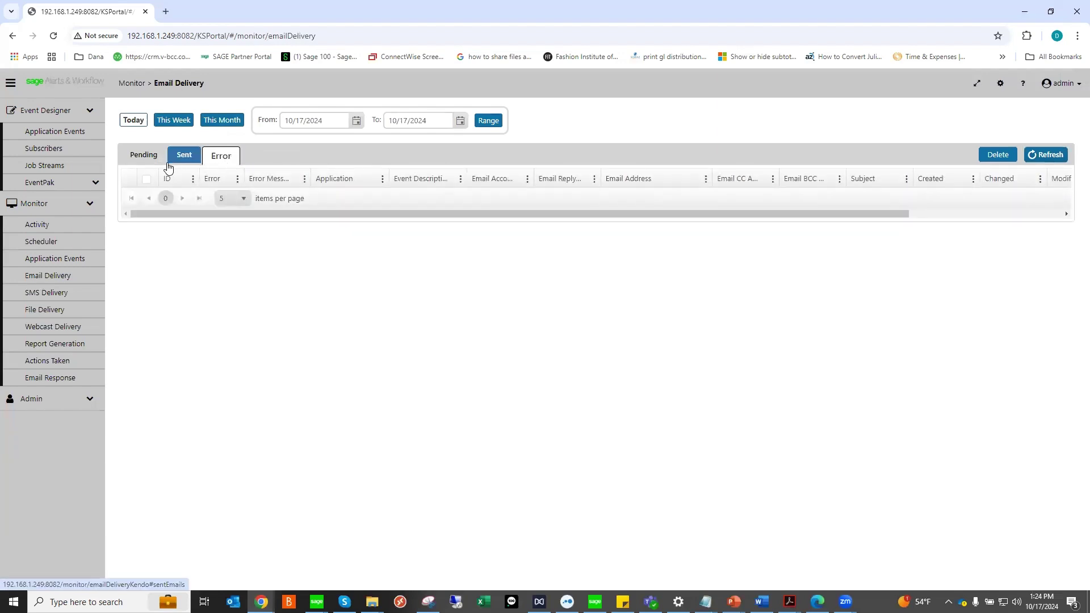
left_click(147, 158)
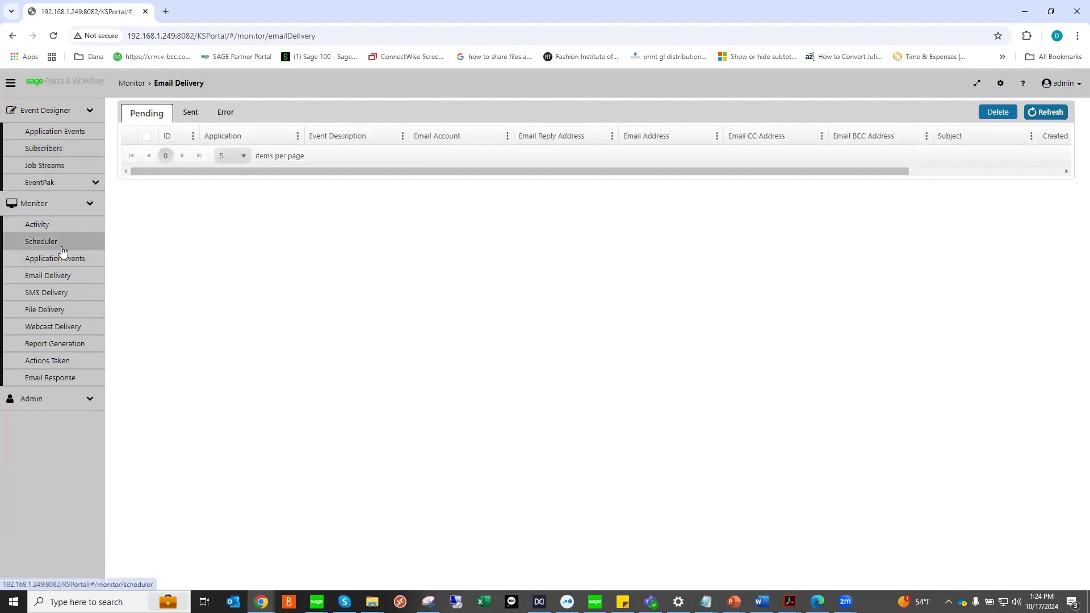
left_click(190, 113)
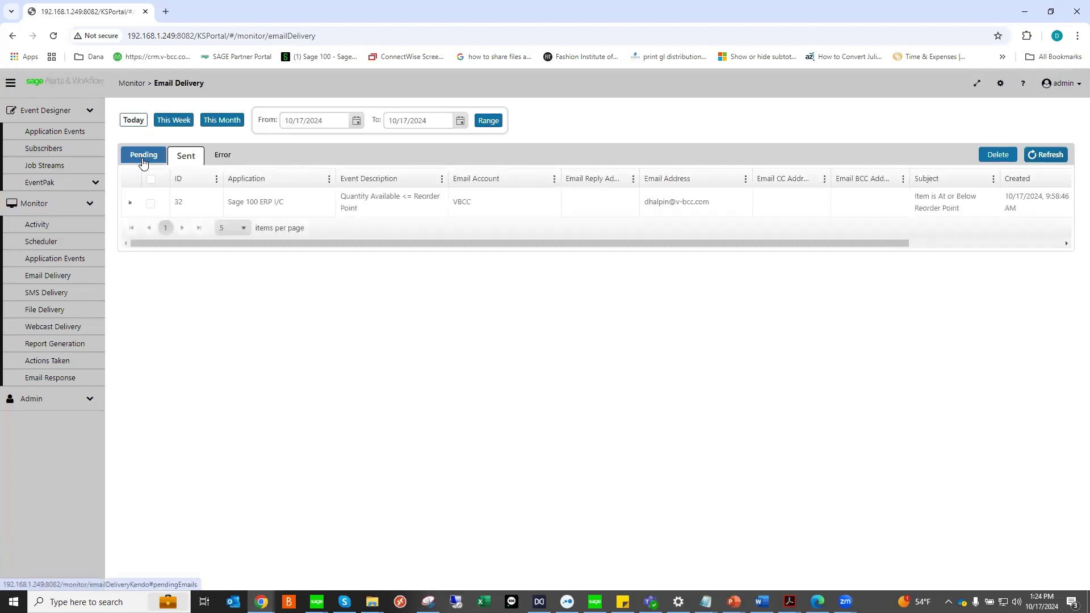
left_click(145, 154)
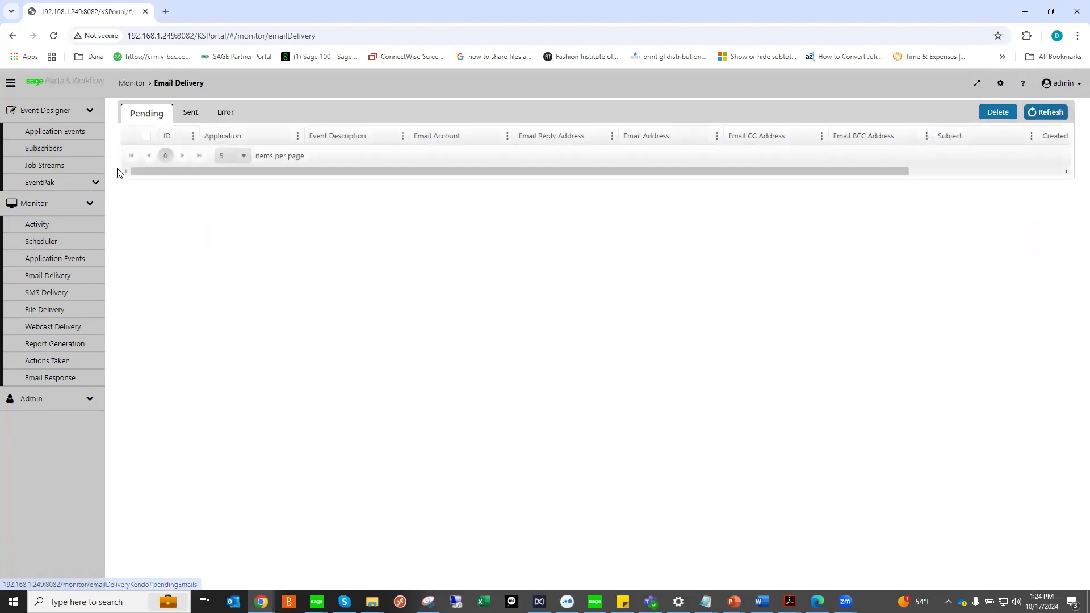
Step: Open the user definition of the second subscriber in the Help Desk group under Event Designer subscribers
left_click(89, 204)
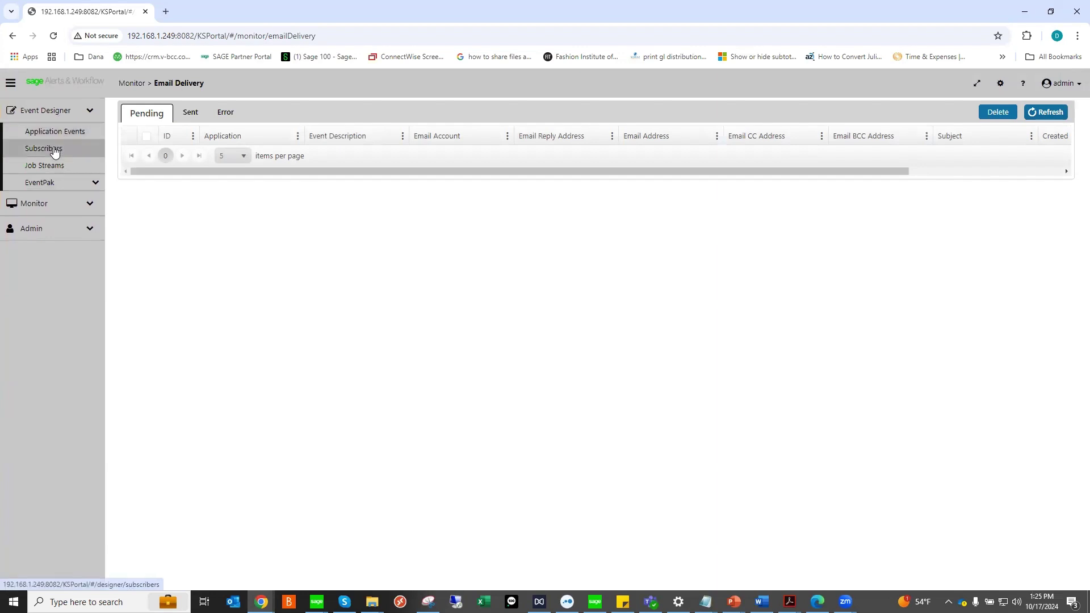
left_click(55, 151)
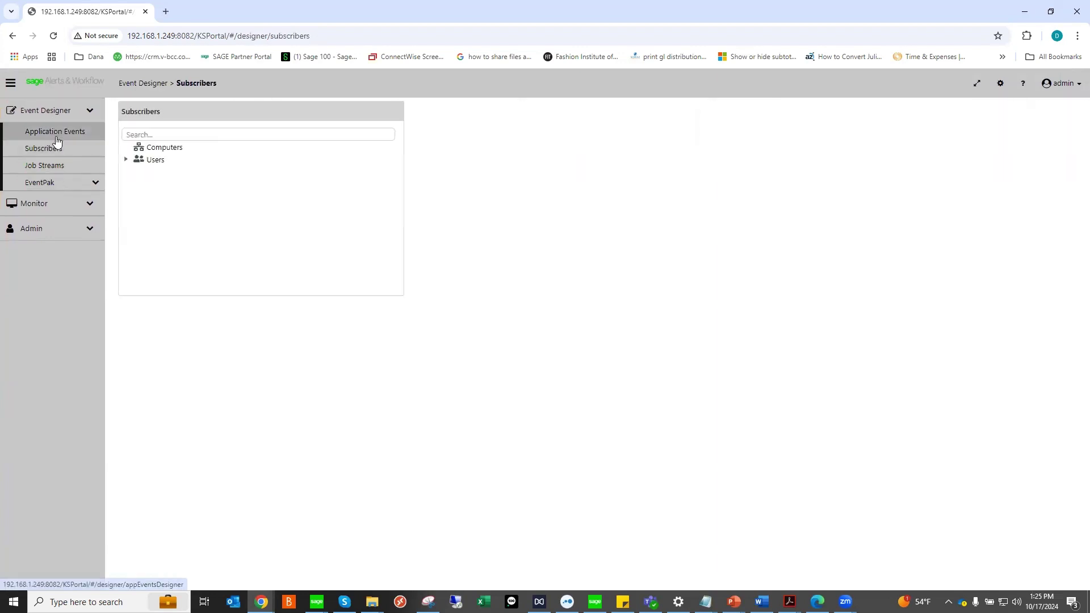
left_click(127, 161)
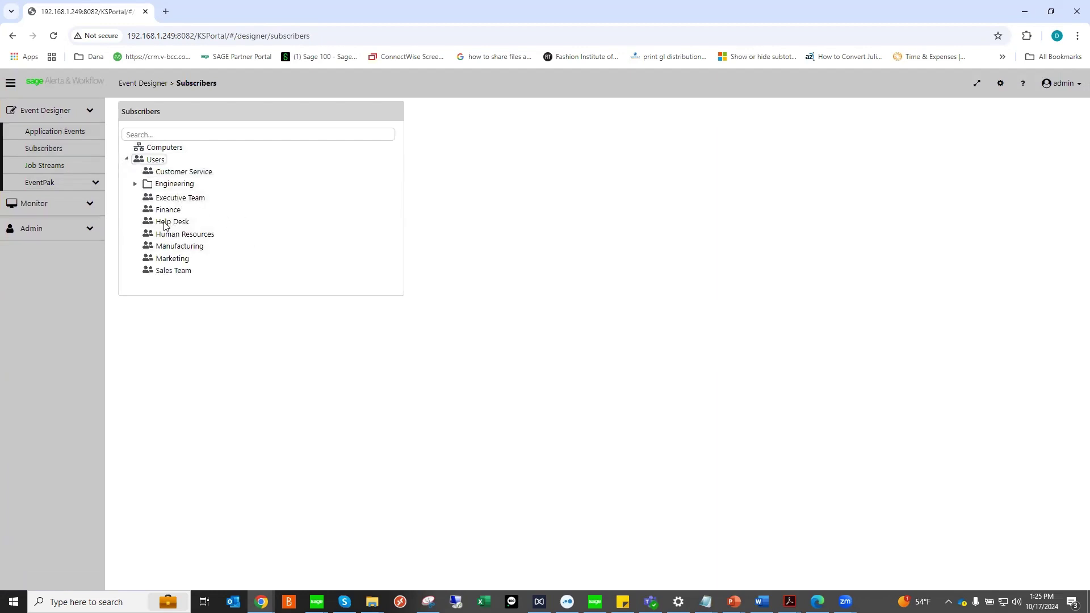
left_click(172, 223)
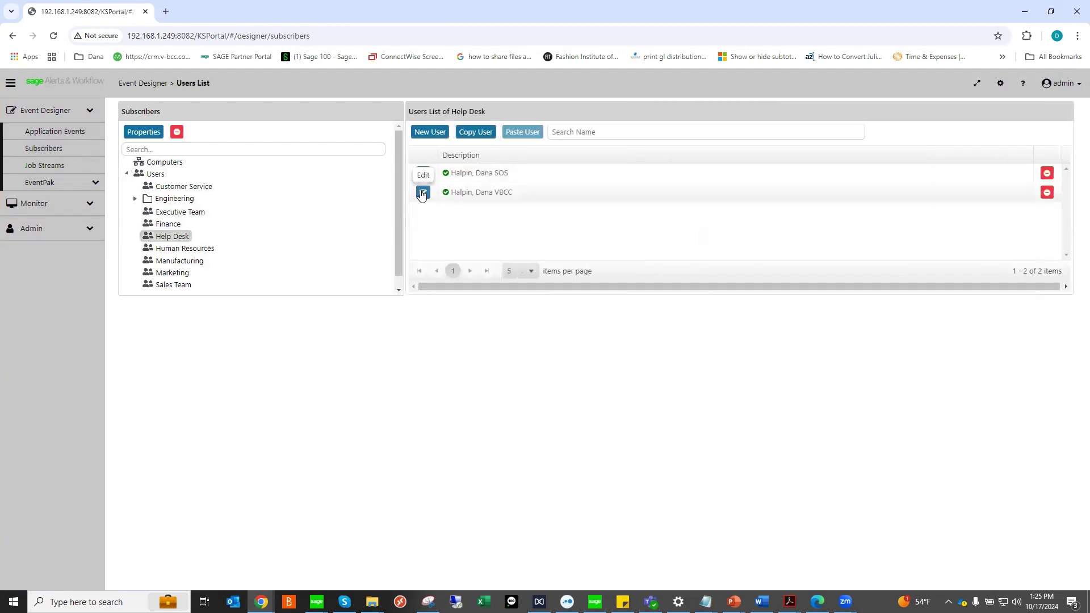
left_click(423, 192)
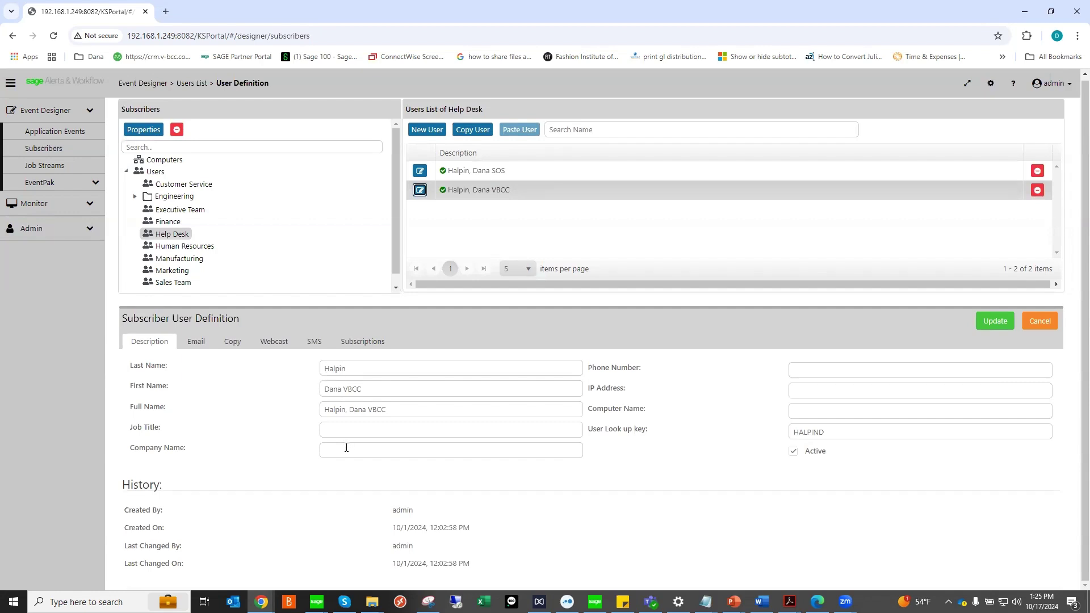
Step: Review the subscriber's email, copy, webcast, SMS and subscriptions settings, and close the definition without saving
left_click(204, 345)
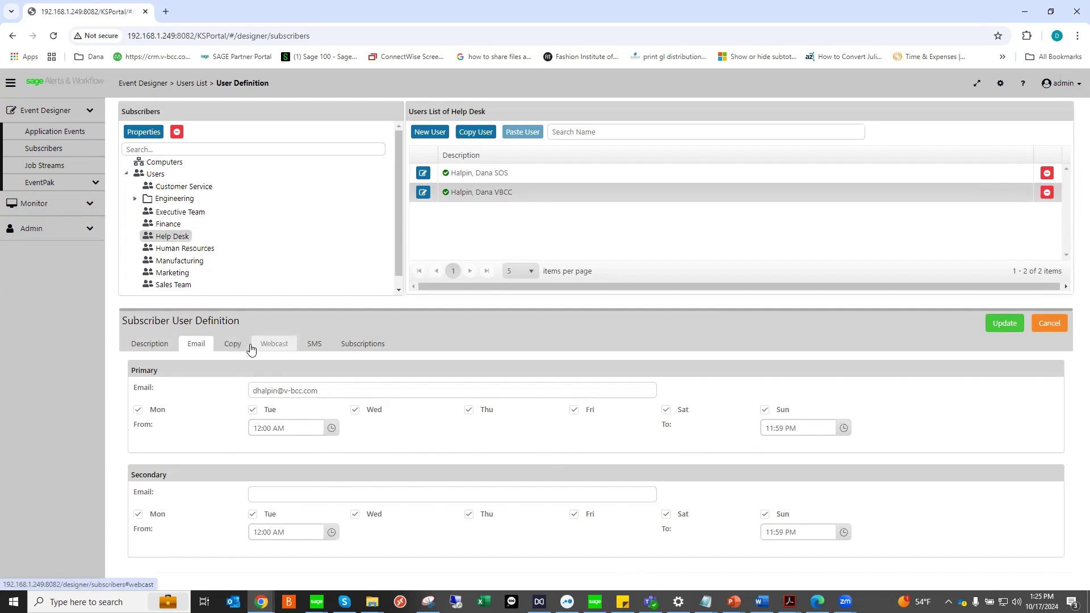
left_click(233, 346)
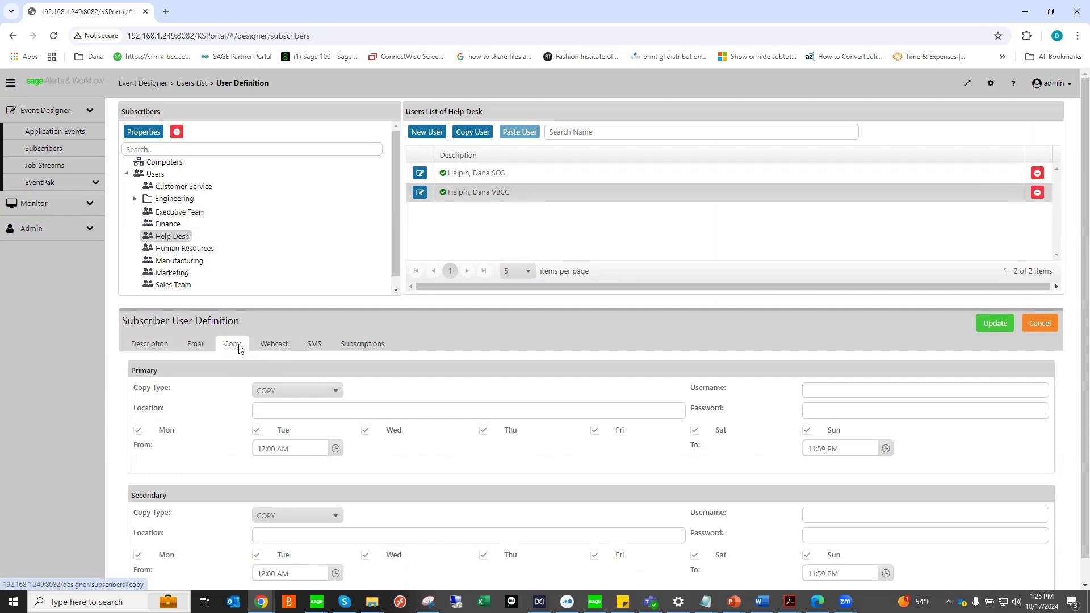
left_click(277, 345)
left_click(318, 347)
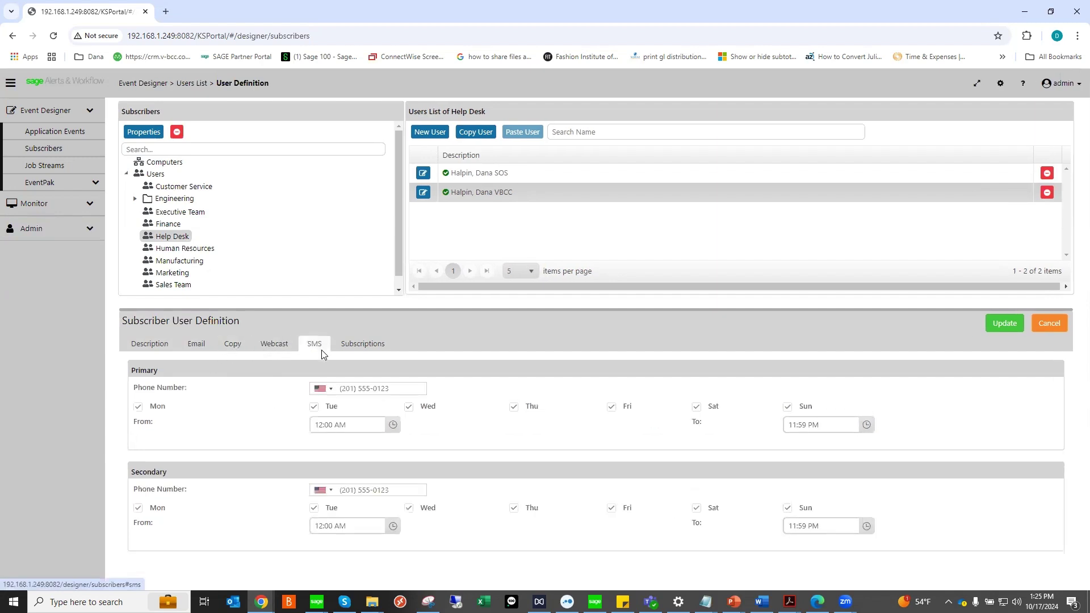
left_click(370, 345)
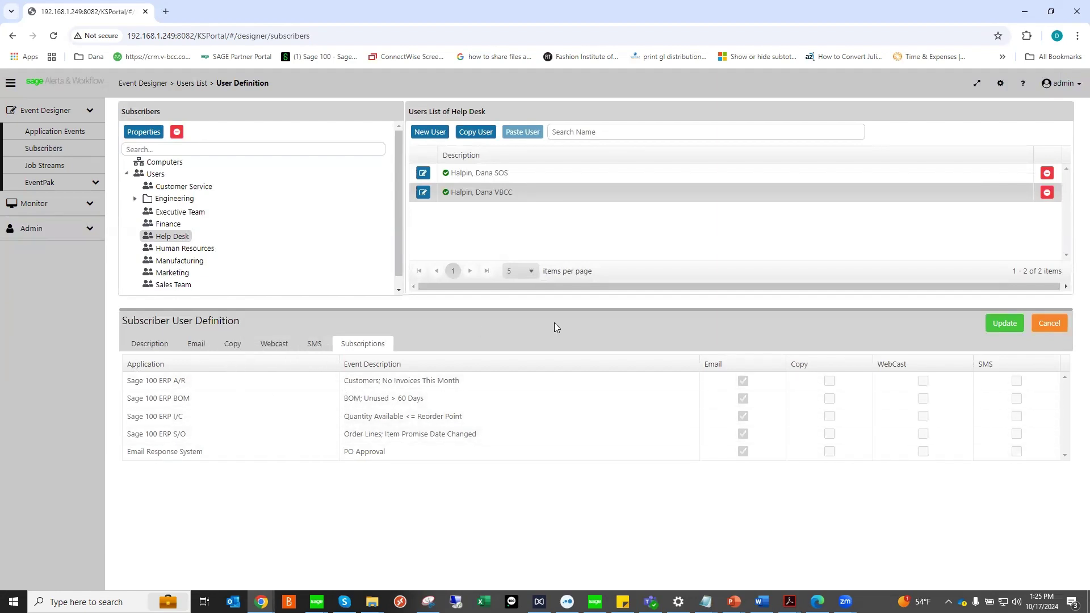
left_click(1054, 324)
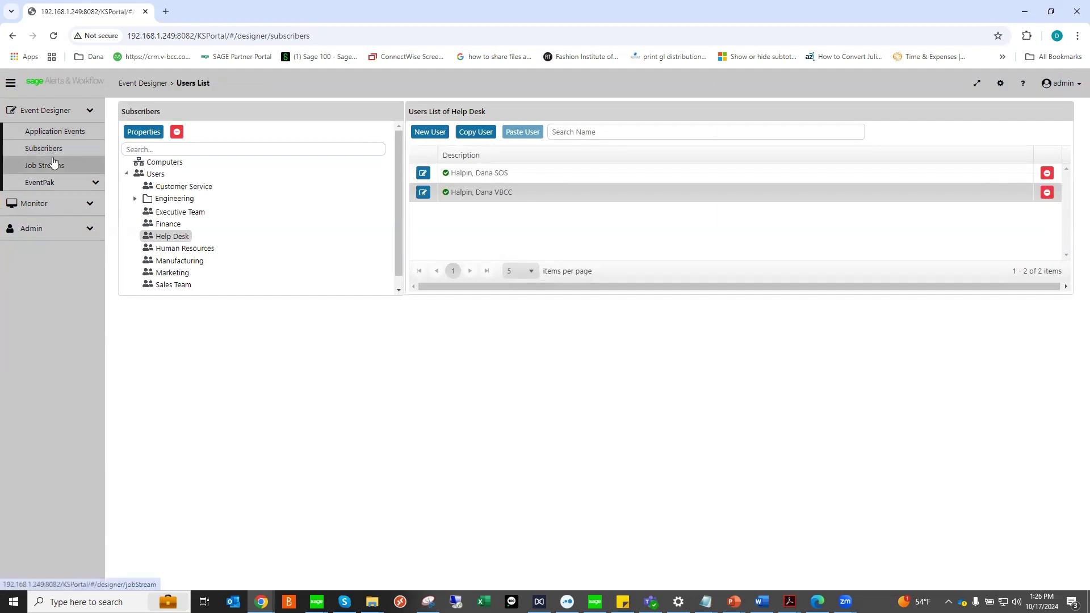
Step: Check the sent list of the Email Delivery monitor for the overdue invoices email, including its created and sent times
left_click(43, 203)
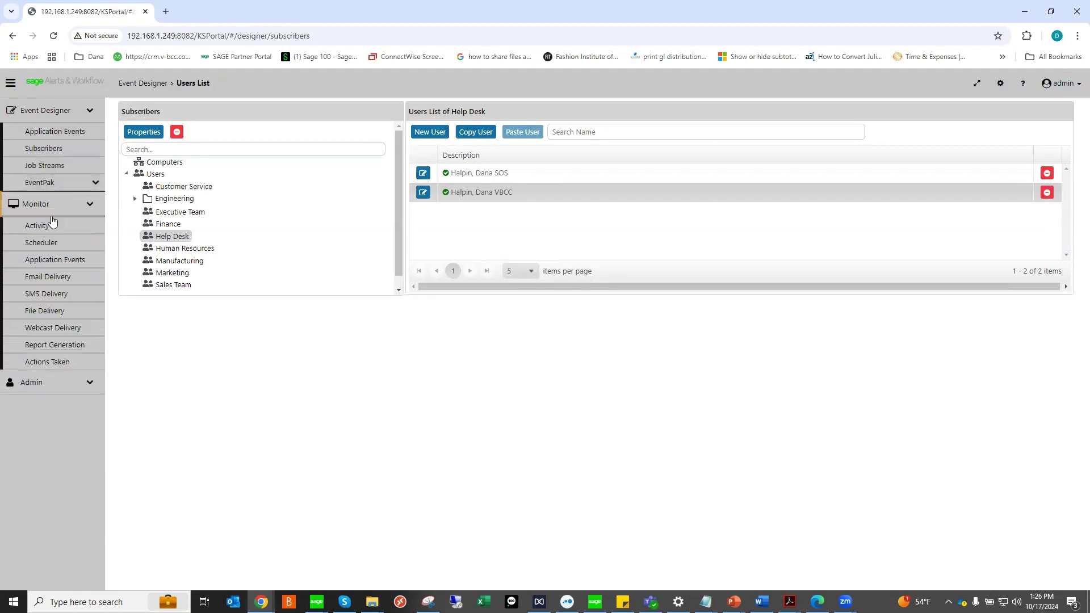
left_click(48, 276)
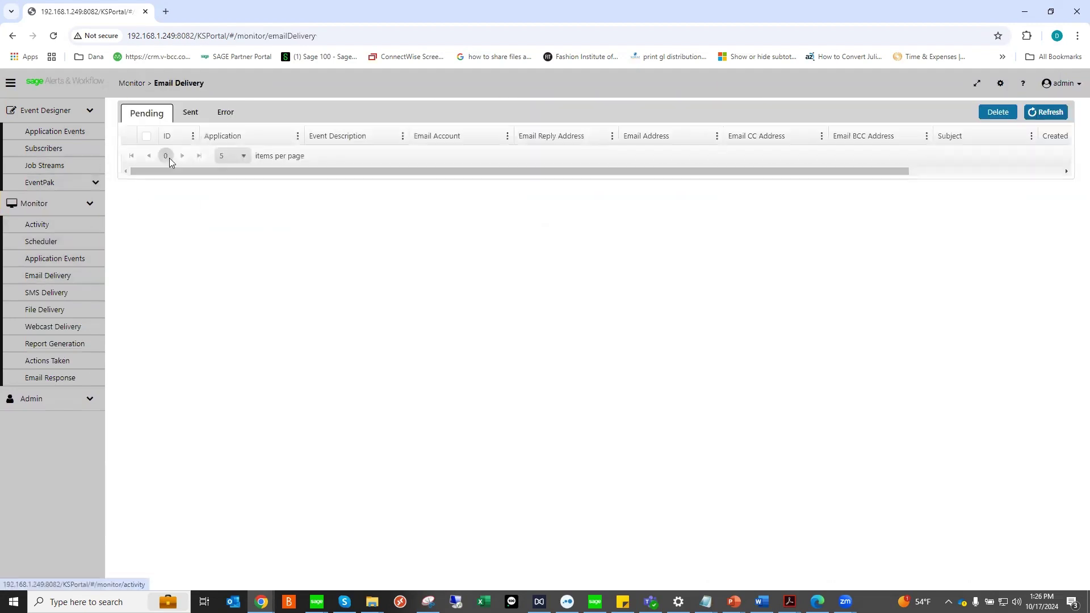
left_click(190, 115)
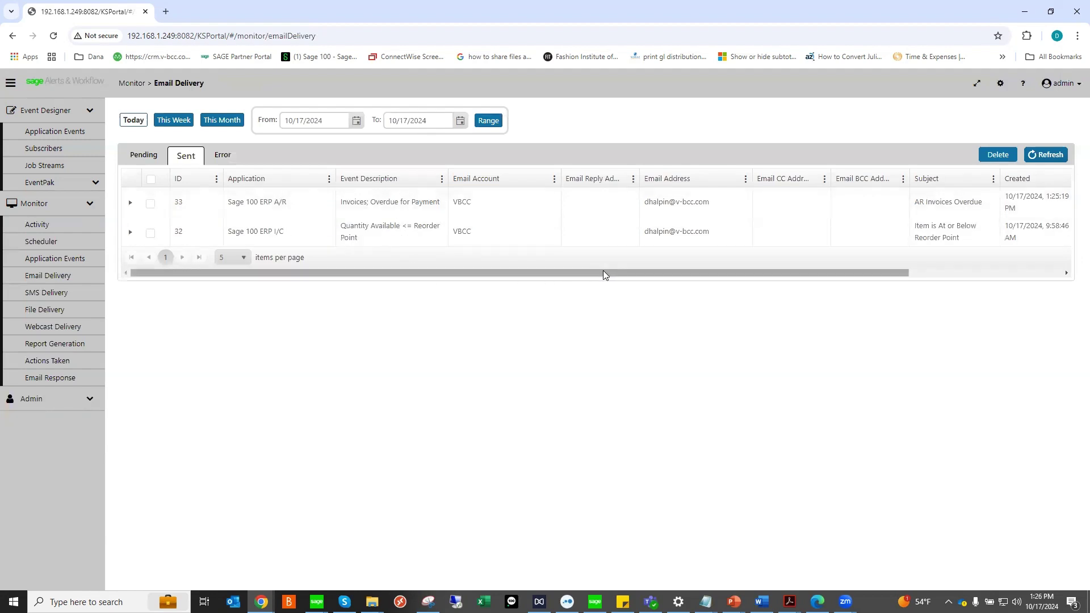
left_click_drag(603, 272, 809, 279)
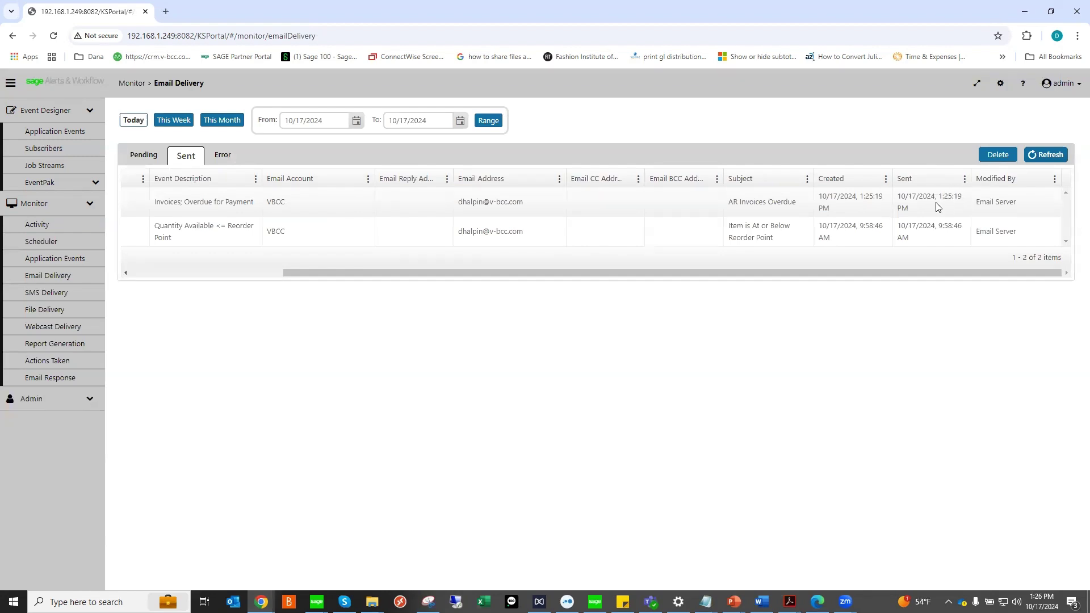
left_click_drag(759, 275, 419, 333)
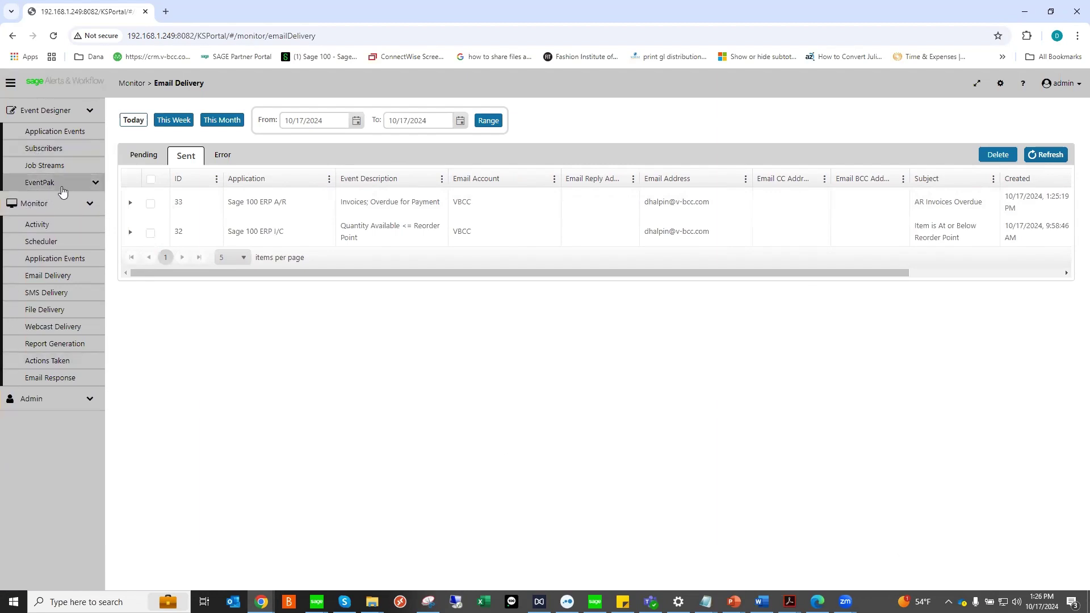
Step: Open the "Quantity Available <= Reorder Point" event of Sage 100 ERP I/C and review its notification options and deliverables
left_click(85, 203)
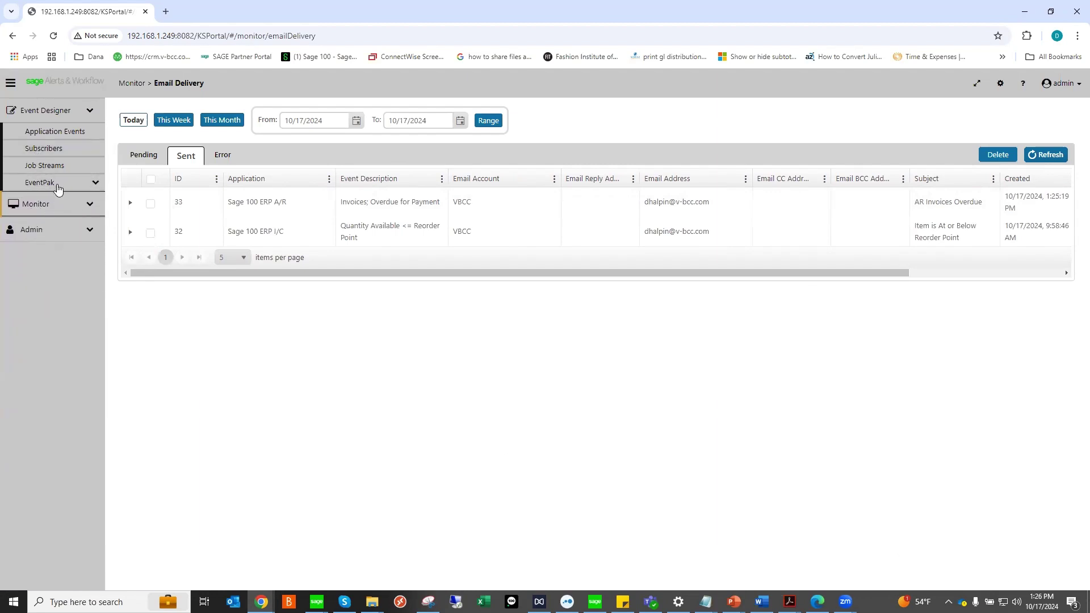
left_click(69, 132)
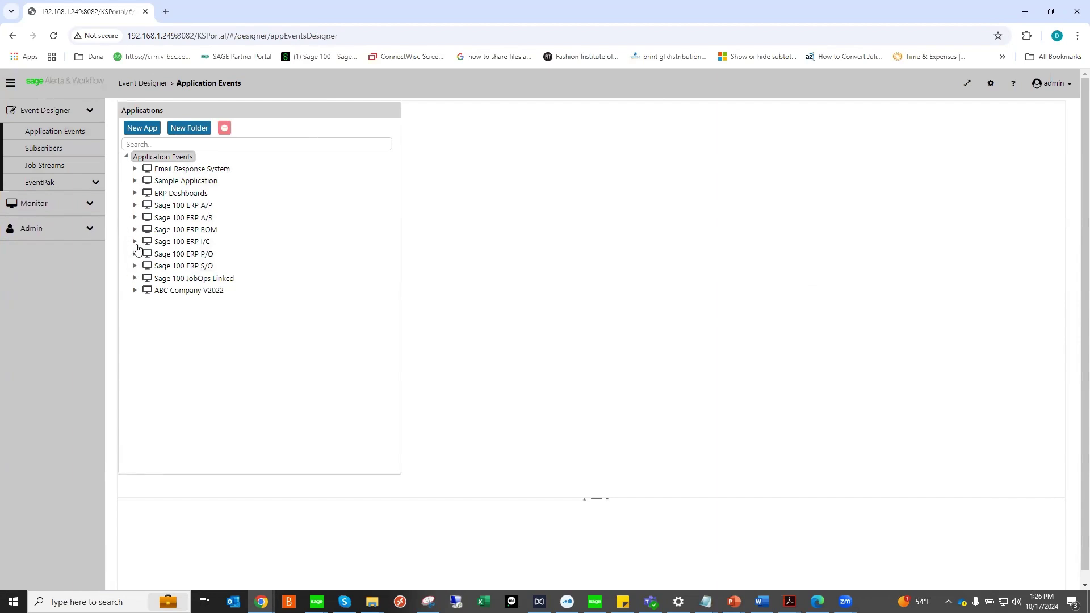
left_click(135, 242)
left_click(176, 268)
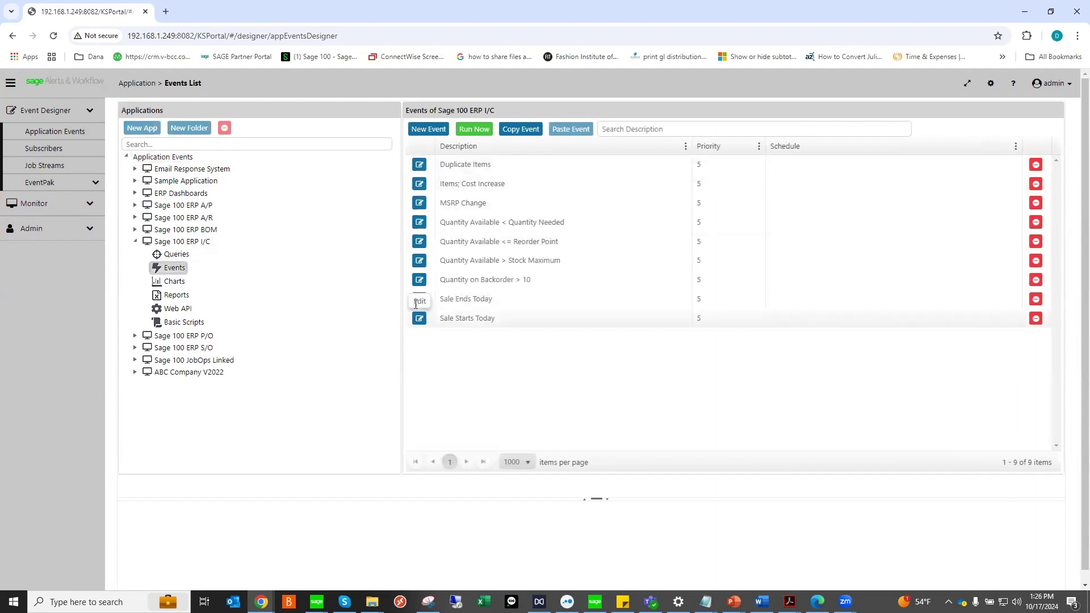
left_click(417, 242)
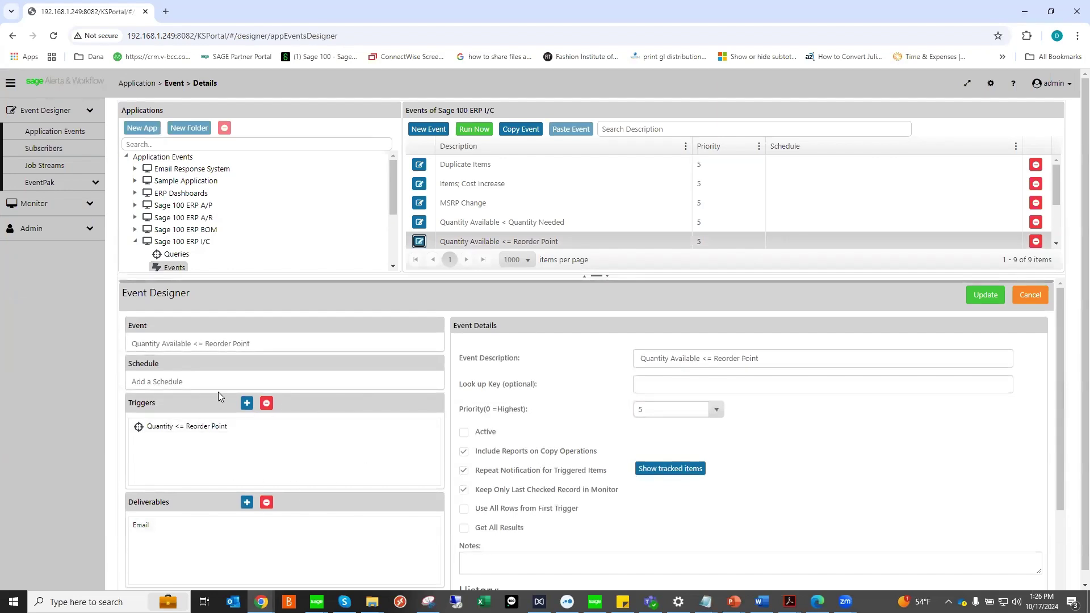
left_click(464, 471)
left_click_drag(392, 201, 394, 233)
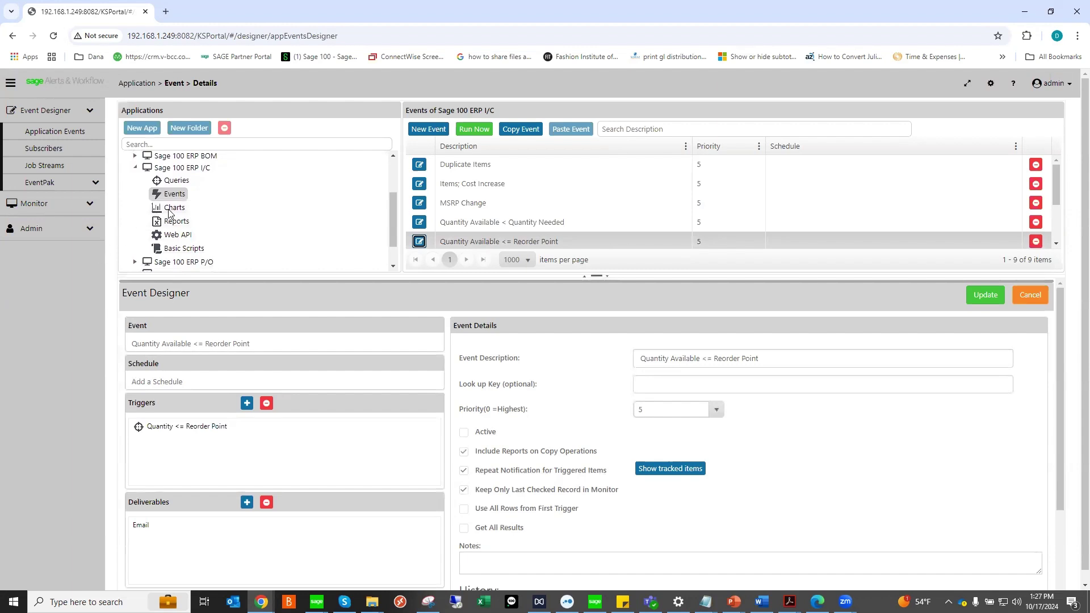
scroll(596, 482, "down", 2)
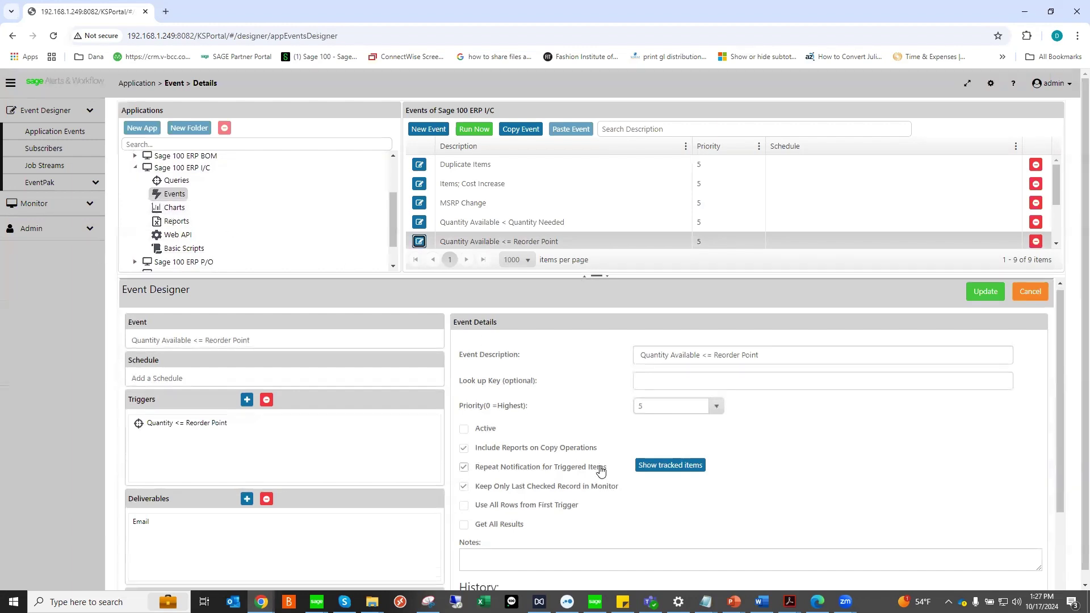
scroll(589, 511, "down", 1)
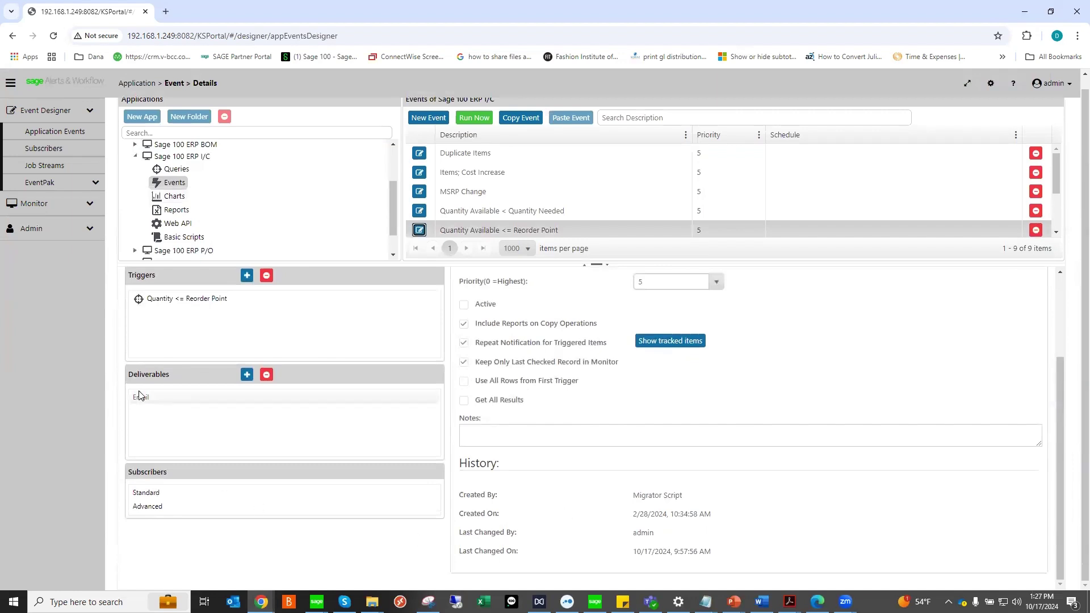
Step: View the reports available as a deliverable for the reorder point event, and close the event without saving
left_click(247, 376)
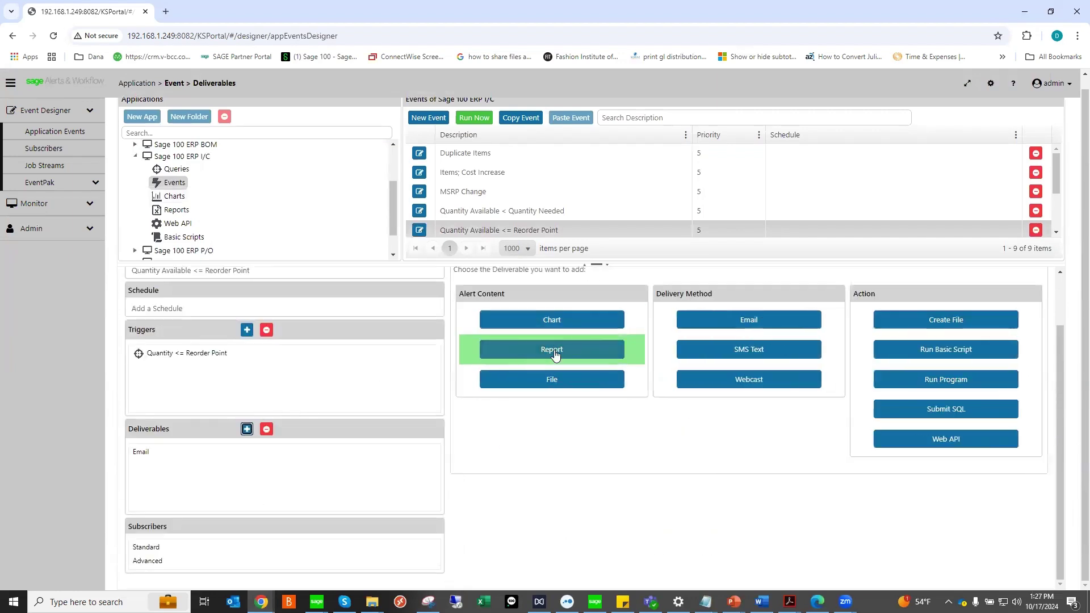
left_click(546, 353)
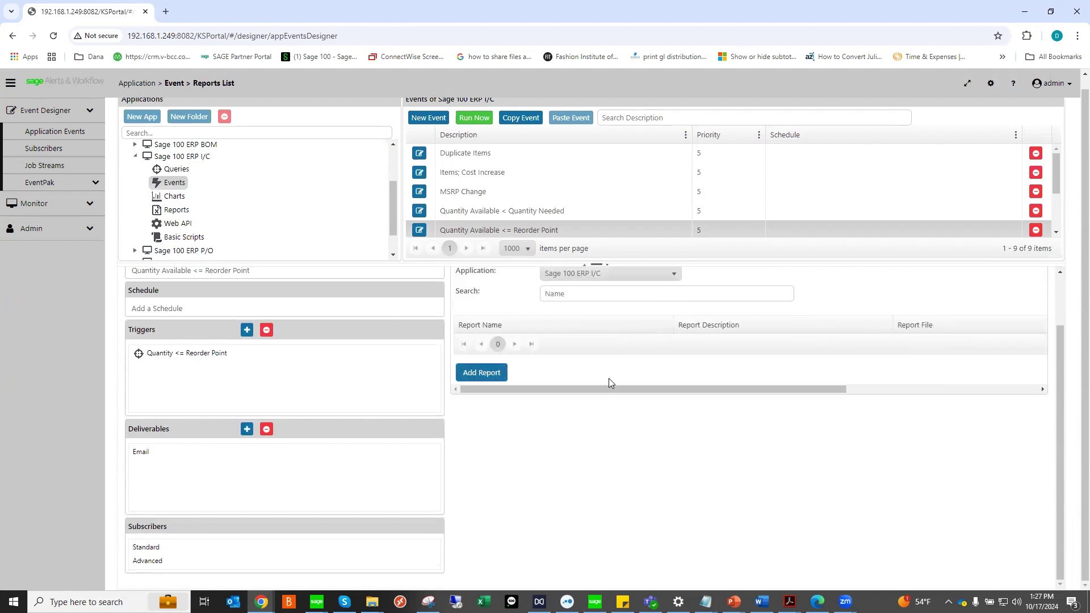
scroll(609, 378, "up", 2)
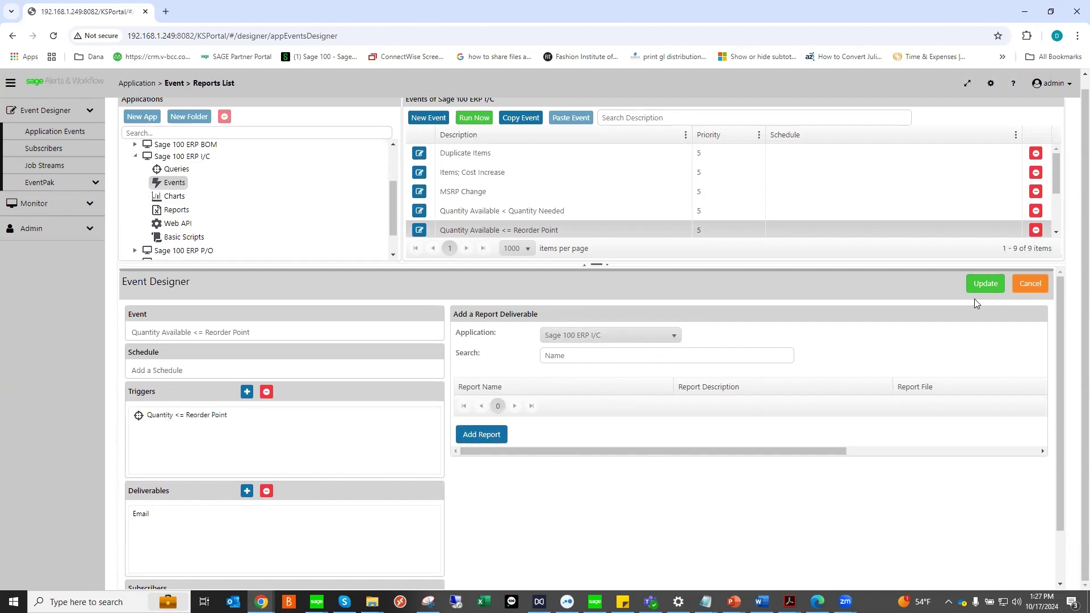
left_click(1029, 285)
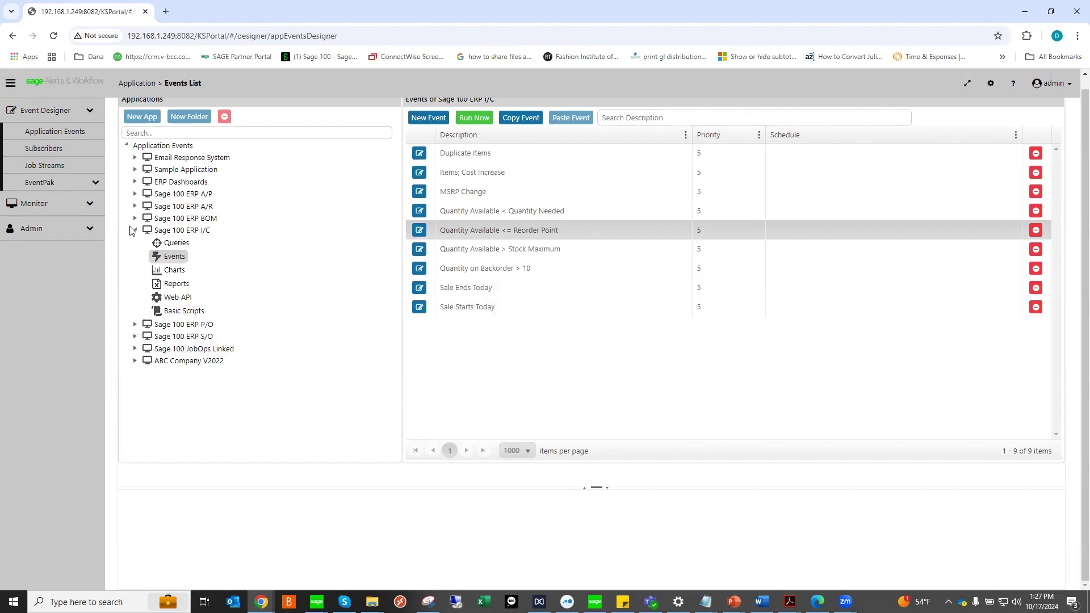
Step: Open the "Invoices; Overdue for Payment" event of Sage 100 ERP A/R for editing
left_click(134, 230)
double_click(177, 207)
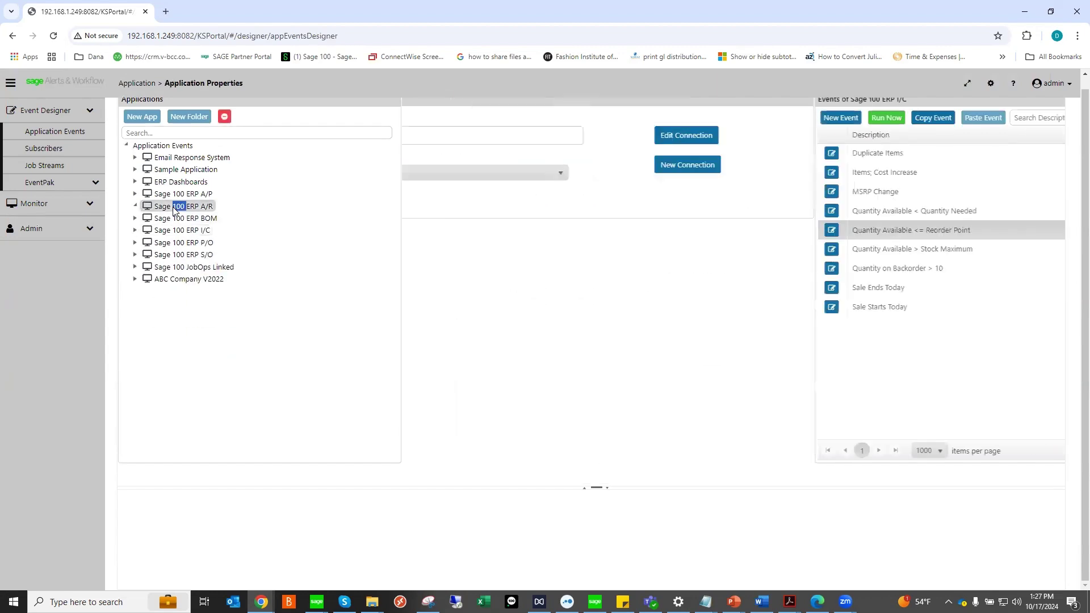
left_click(175, 231)
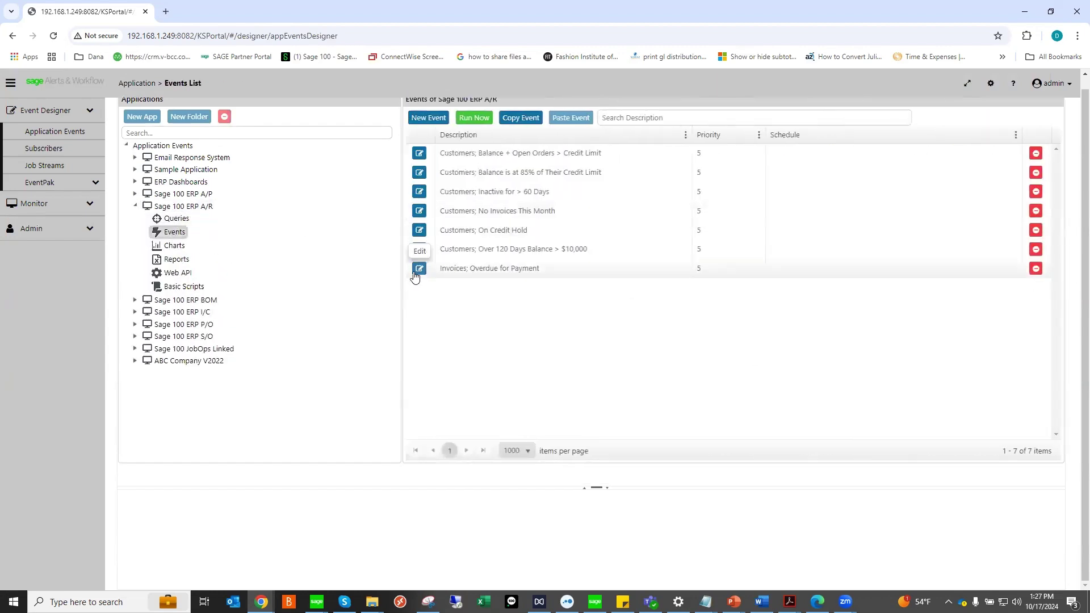
left_click(416, 271)
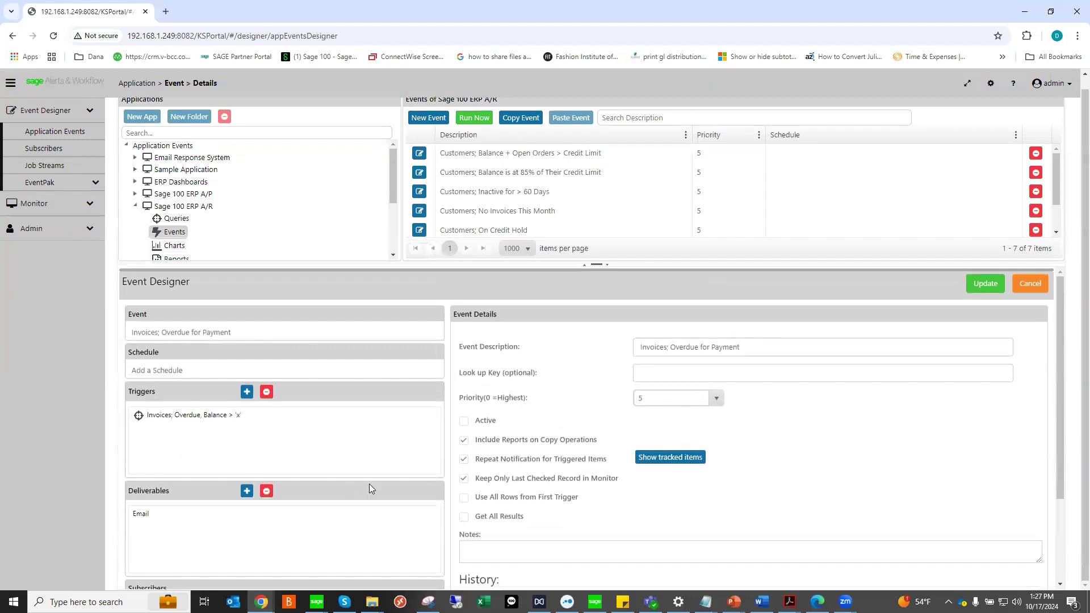
Step: Try to add a report deliverable to the overdue invoices event, and close the event without saving
scroll(184, 515, "down", 2)
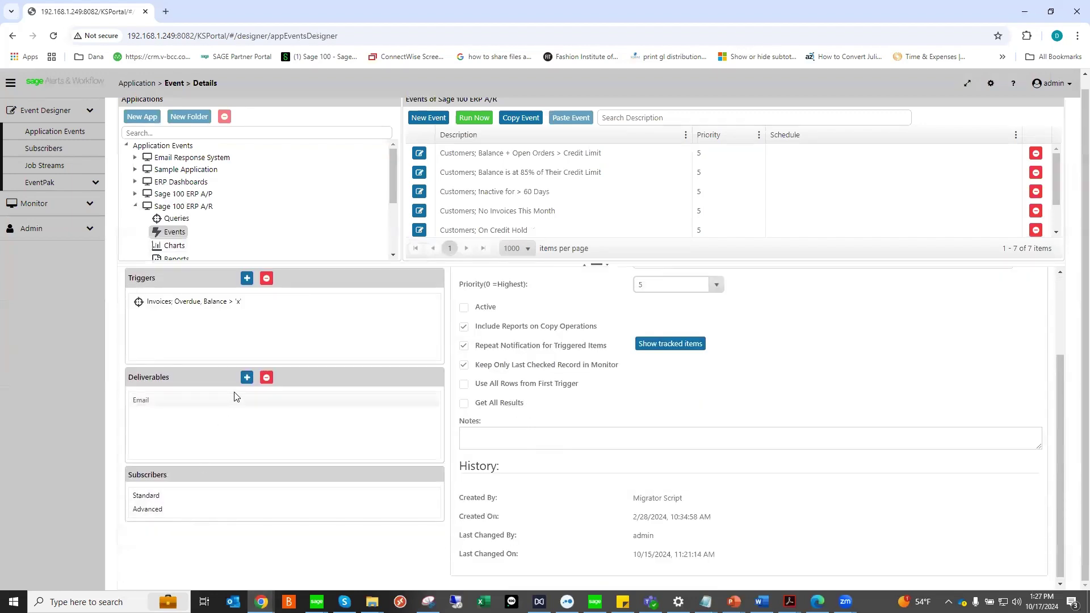
left_click(247, 377)
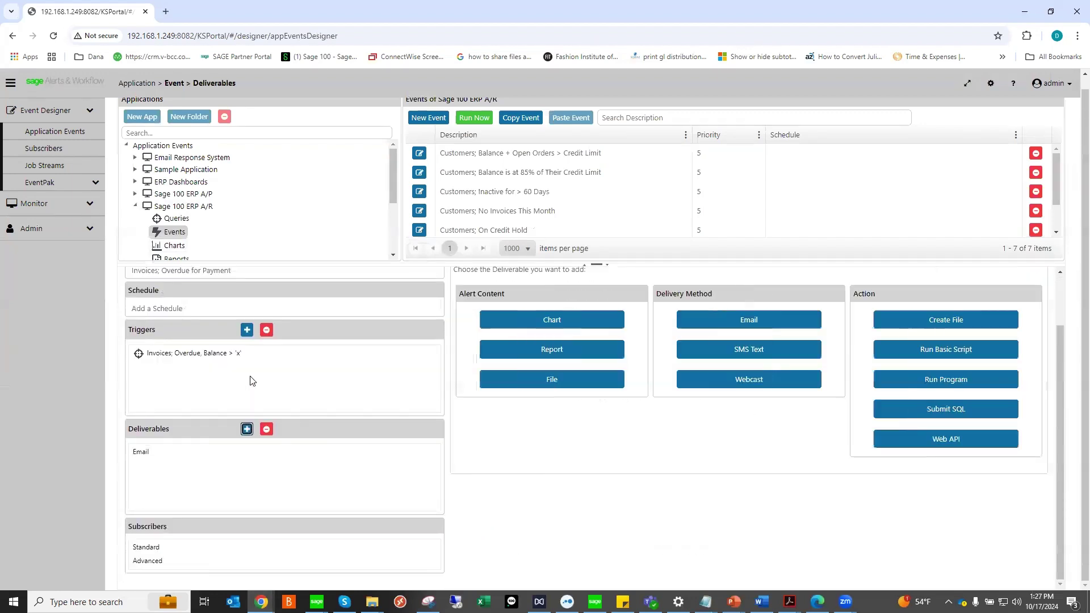
left_click(542, 349)
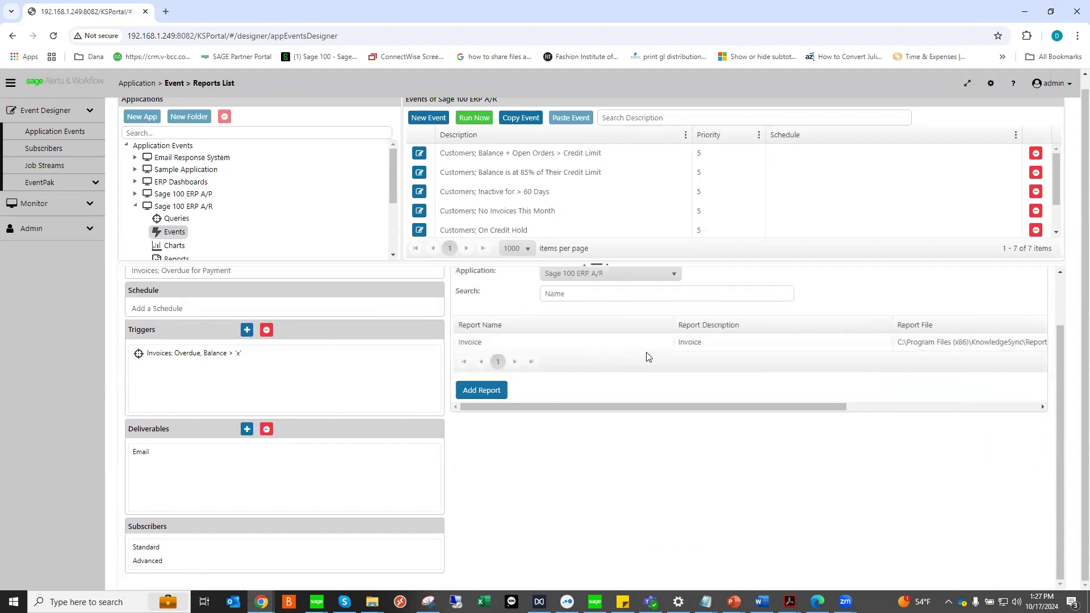
left_click(481, 452)
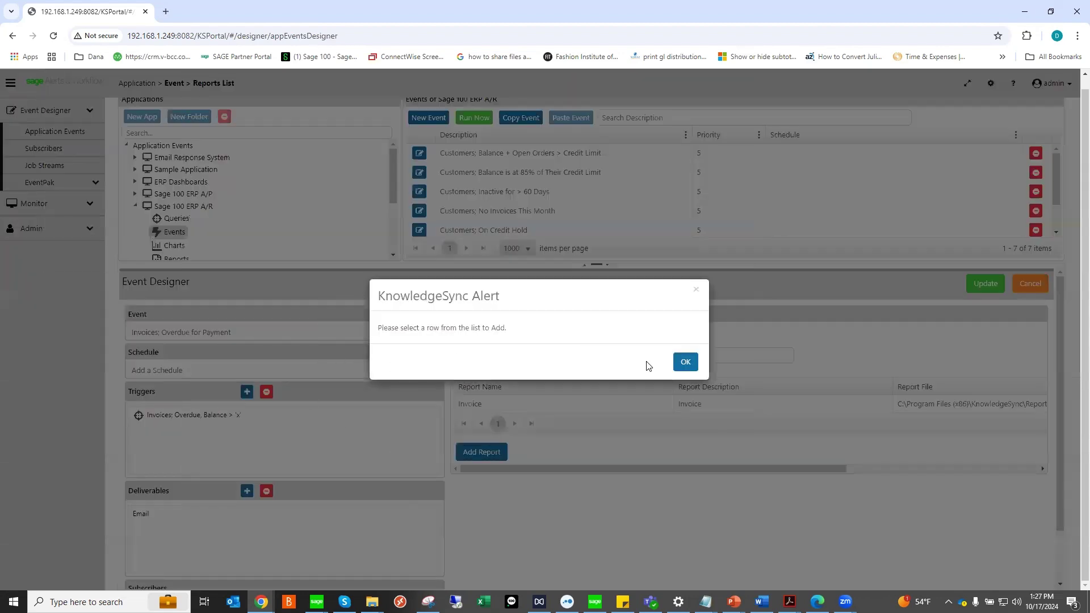
left_click(685, 361)
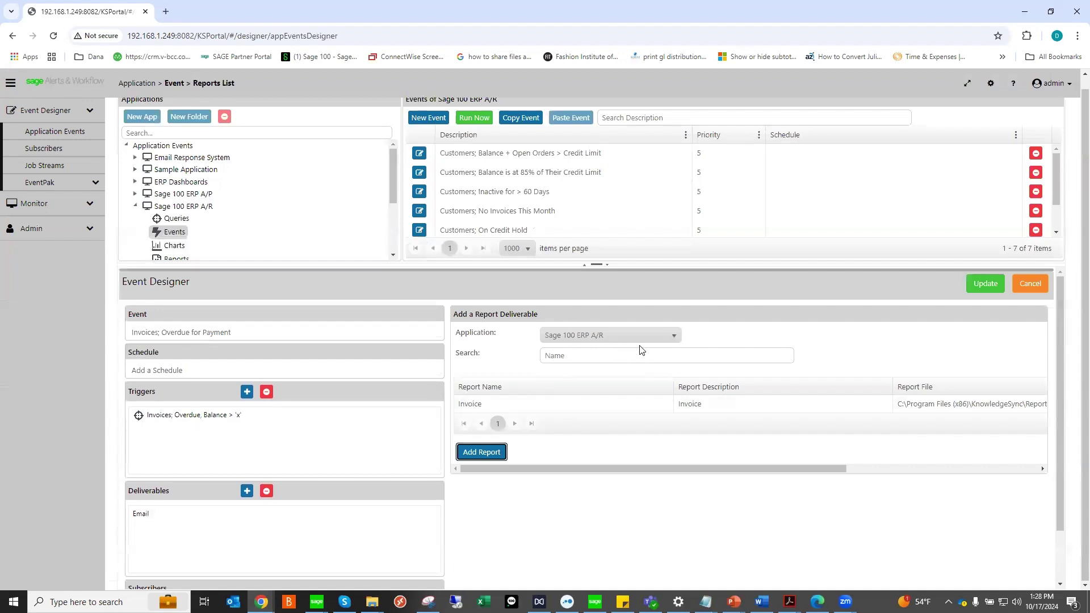
left_click(1031, 284)
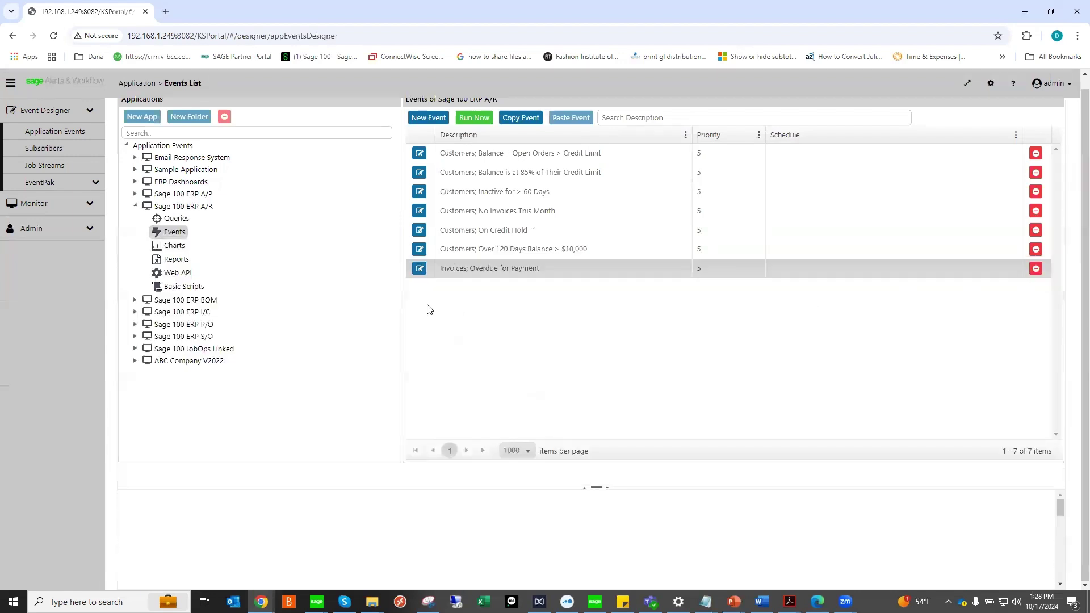
Step: Open the Invoice report definition of Sage 100 ERP A/R, examine its report path and output file name, and close it without saving
left_click(135, 209)
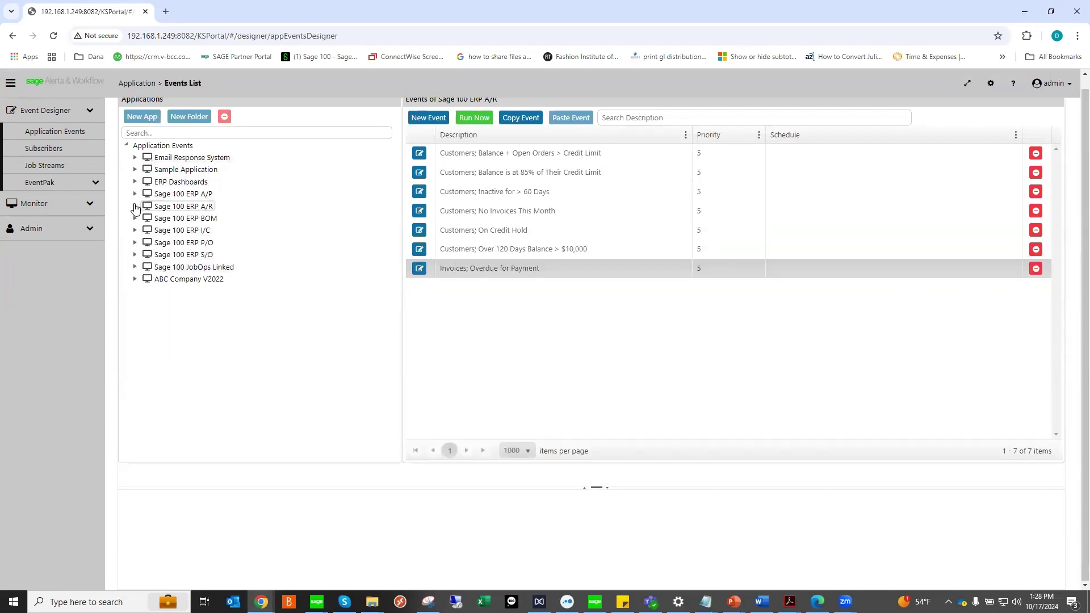
left_click(135, 207)
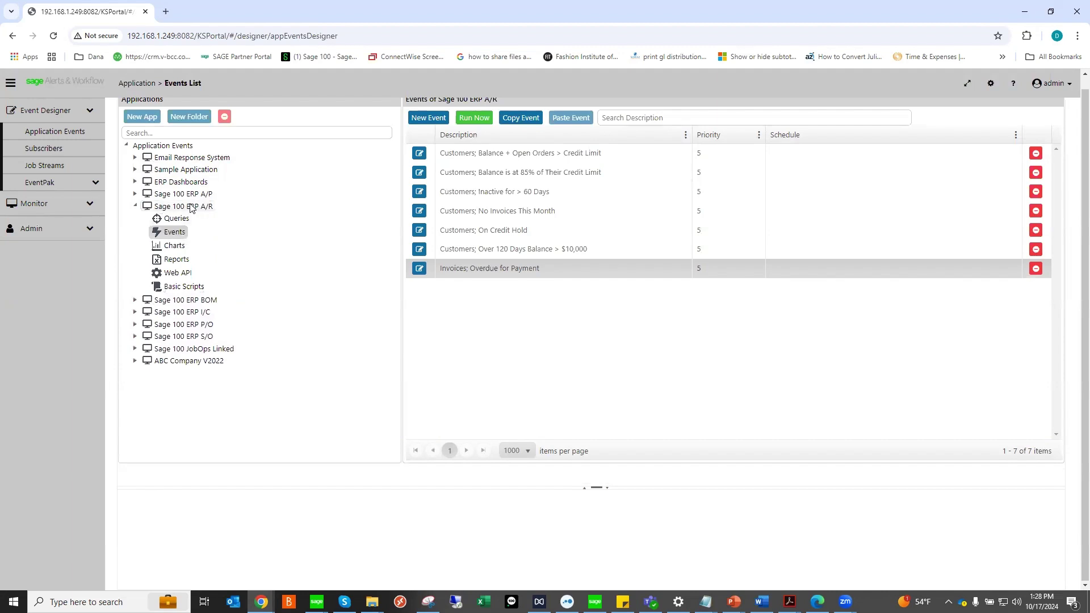
left_click(172, 260)
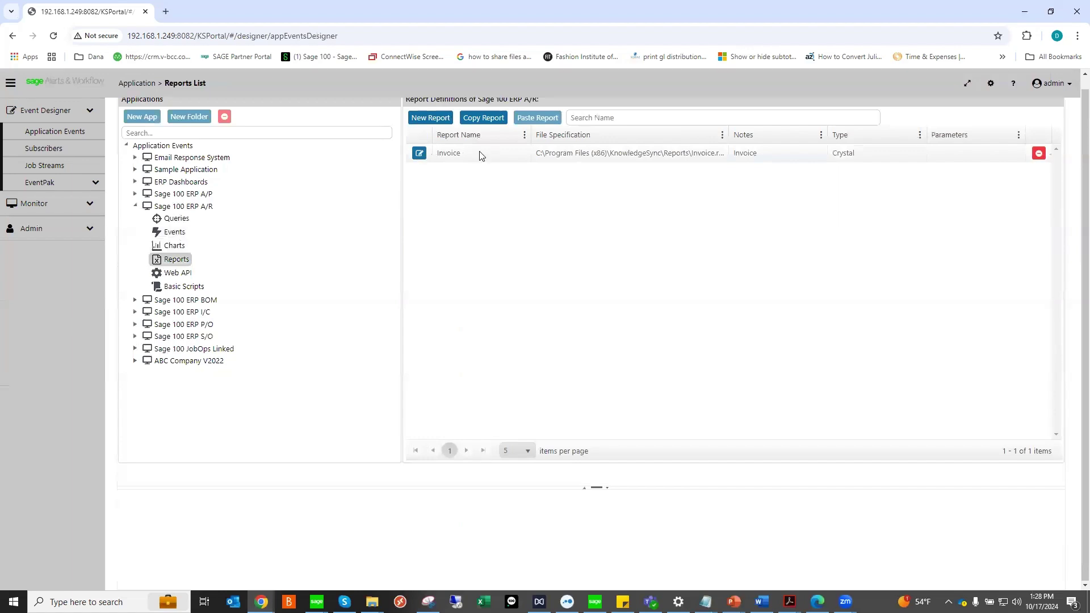
left_click(420, 156)
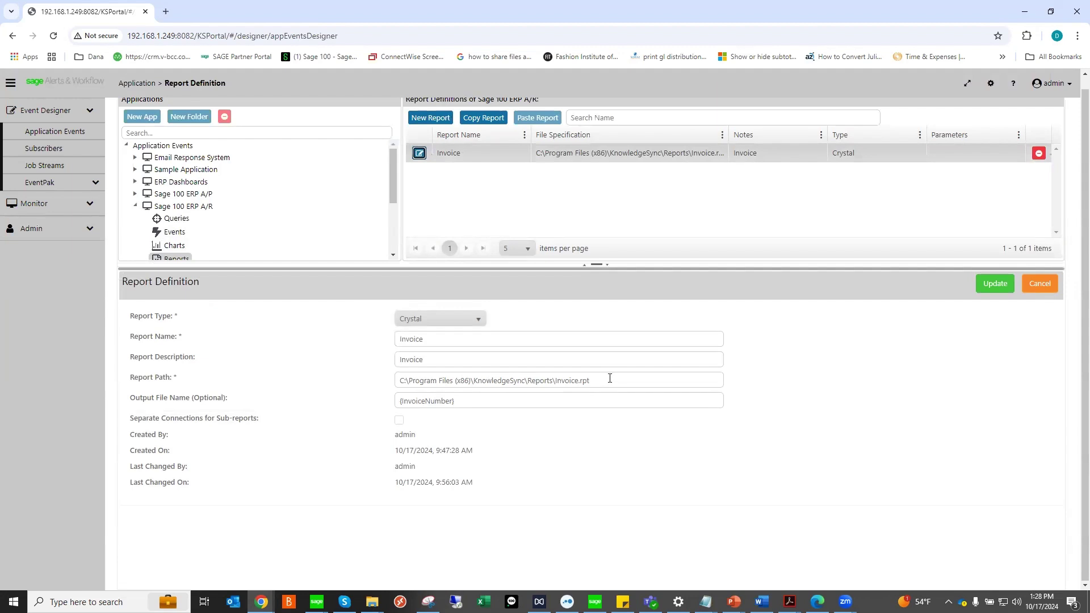
left_click_drag(610, 378, 327, 385)
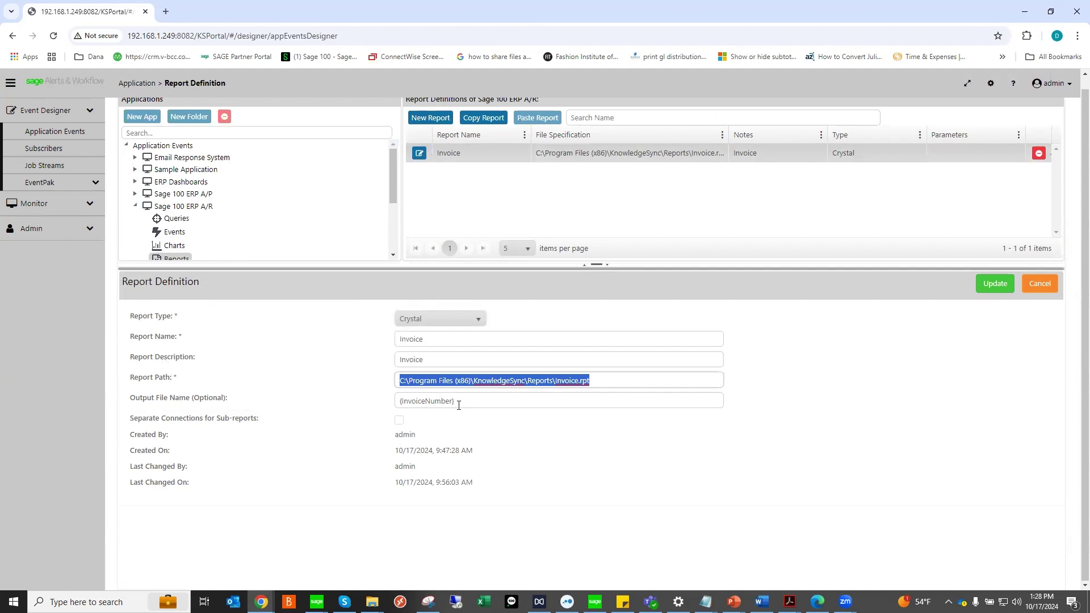
left_click_drag(458, 404, 320, 415)
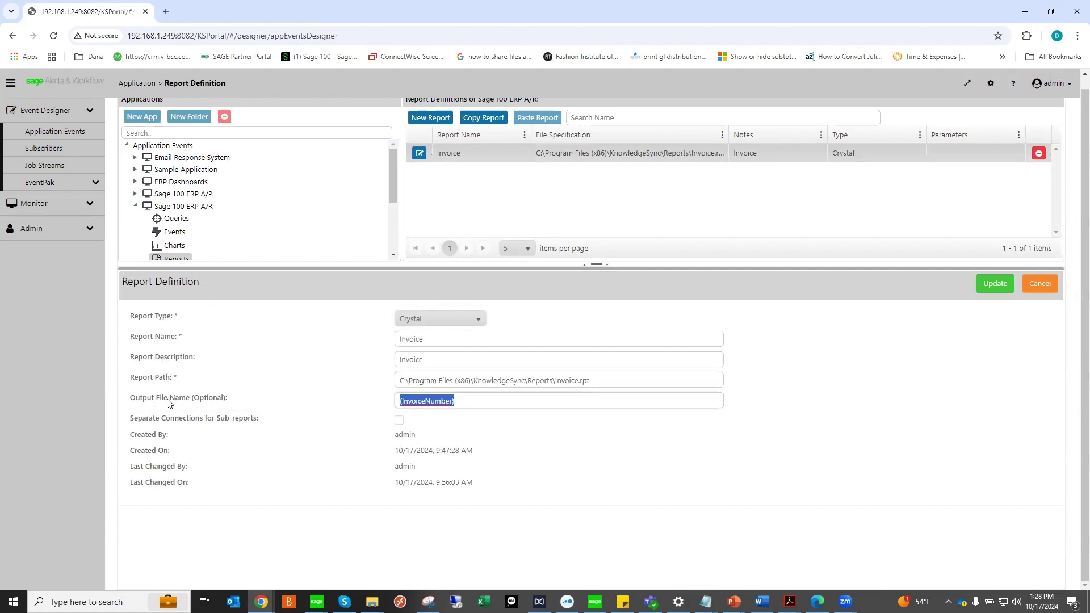
left_click(468, 402)
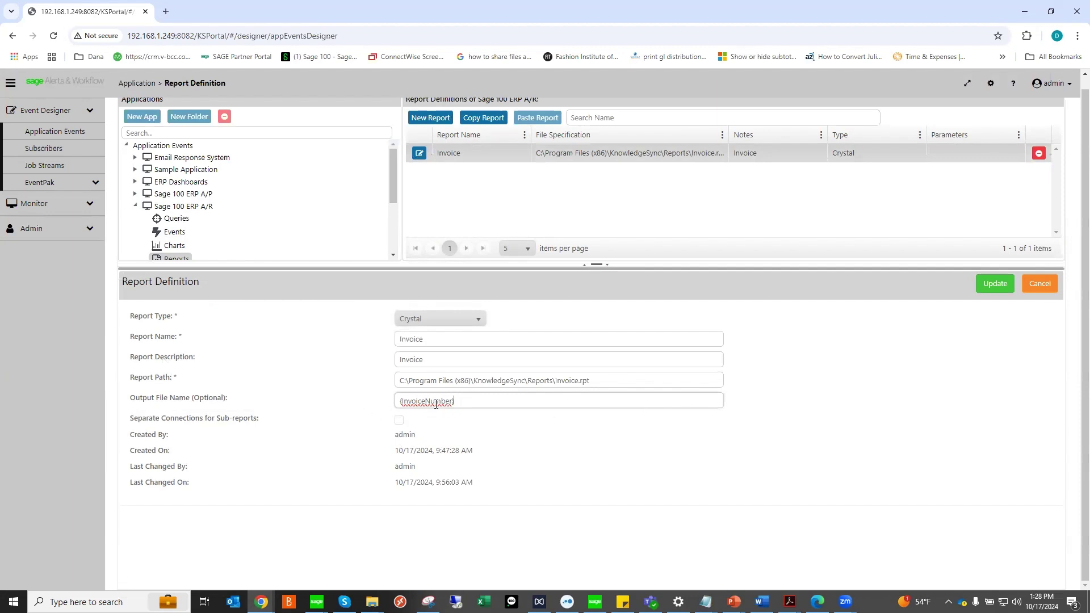
left_click_drag(465, 402, 324, 415)
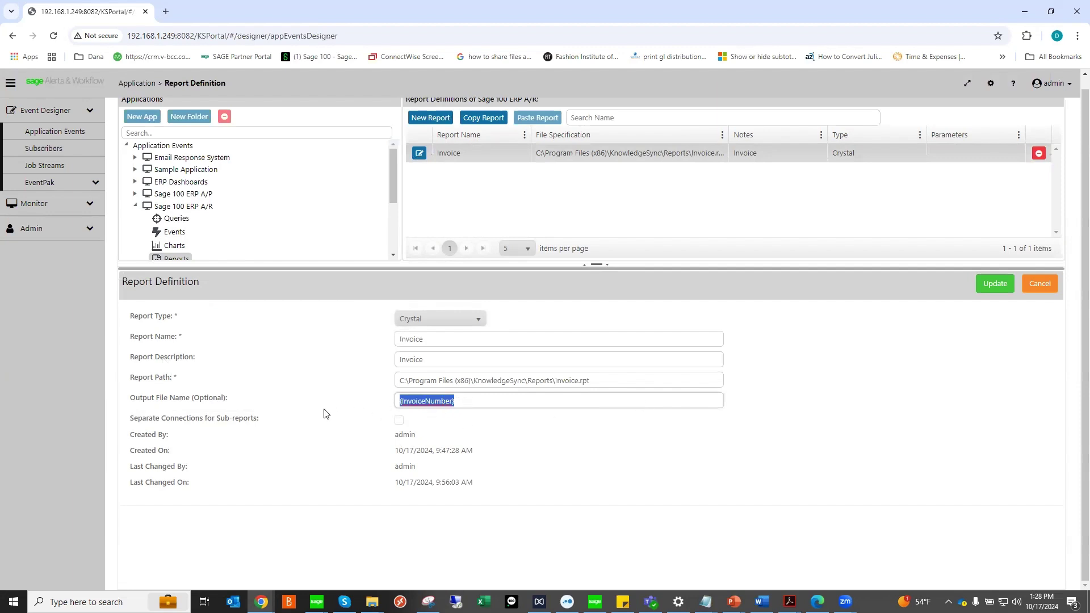
left_click(1040, 284)
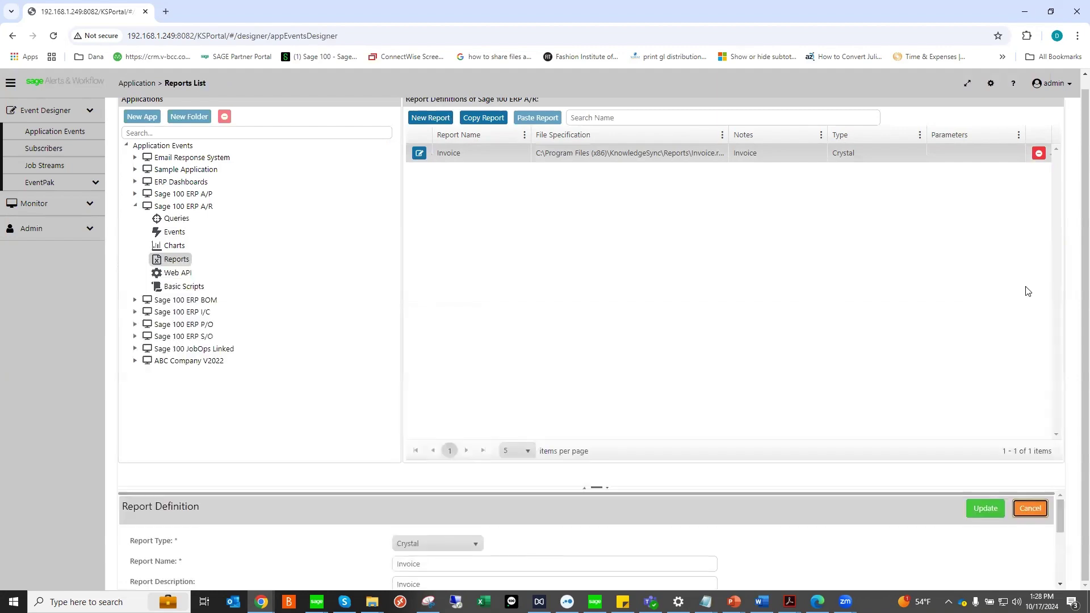
Step: Add the Sage 100 ERP A/R Invoice report as a deliverable to the "Invoices; Overdue for Payment" event
left_click(173, 232)
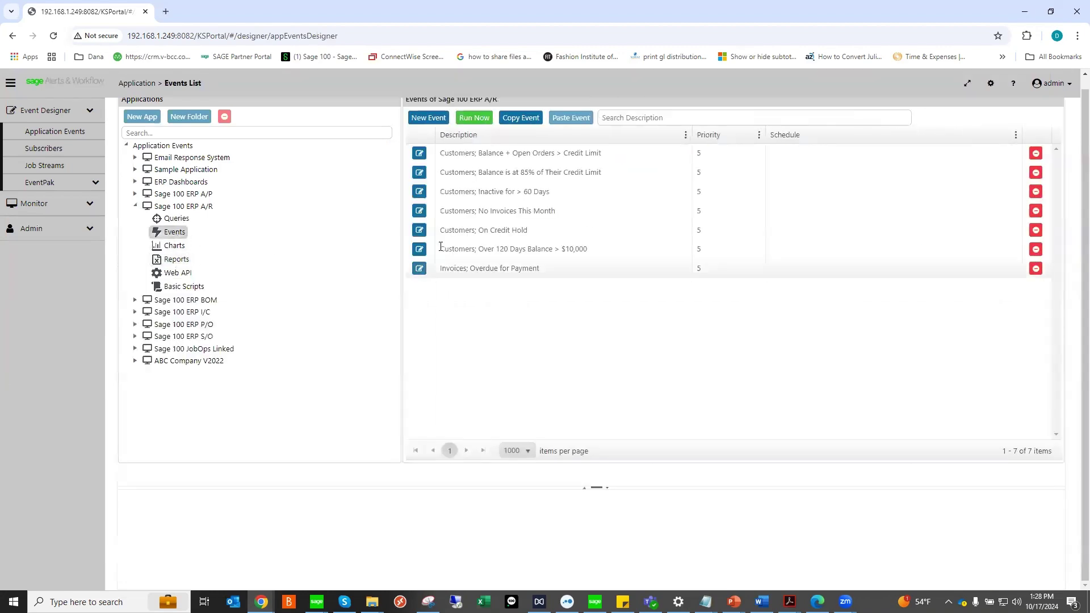
left_click(419, 269)
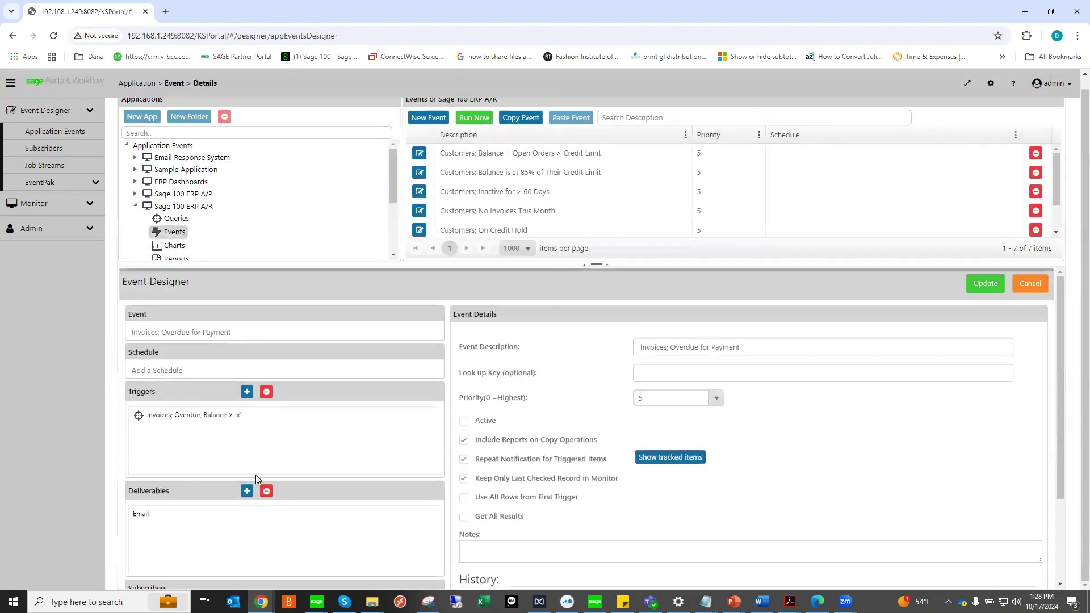
left_click(247, 491)
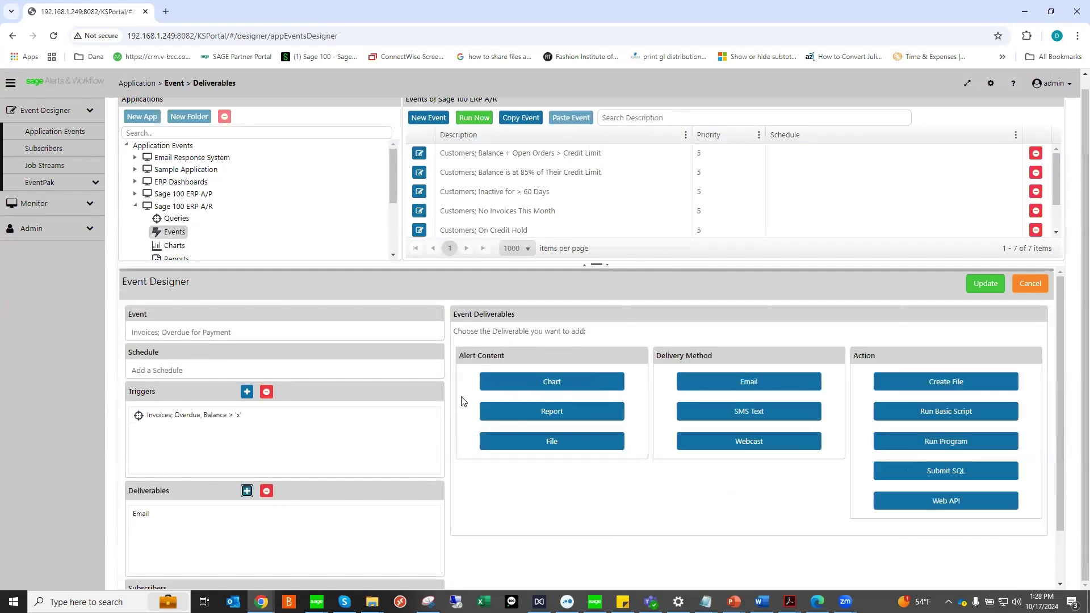
left_click(518, 410)
left_click(671, 334)
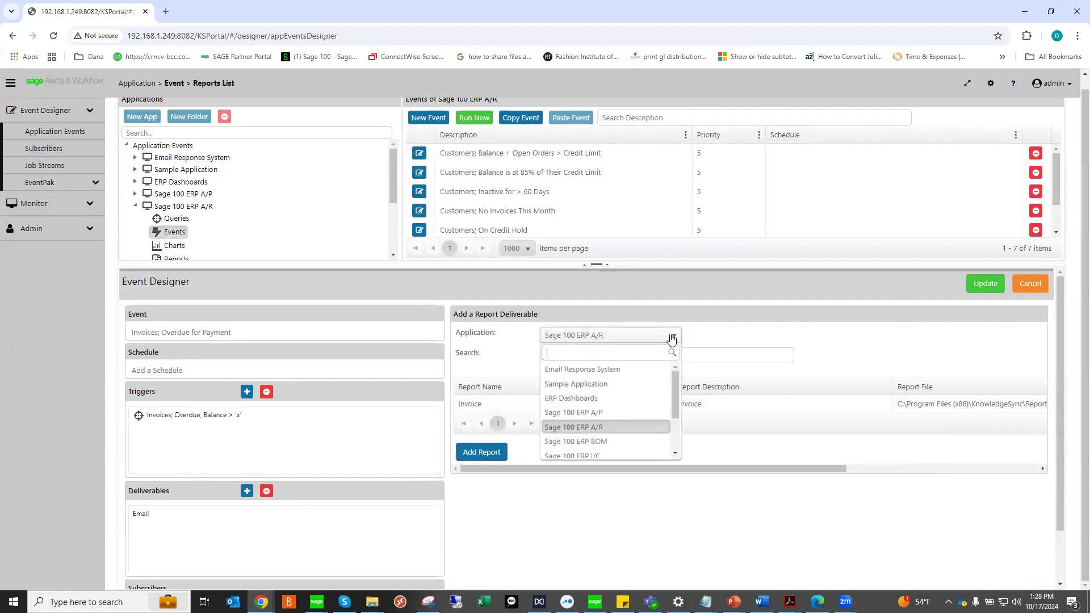
left_click(638, 427)
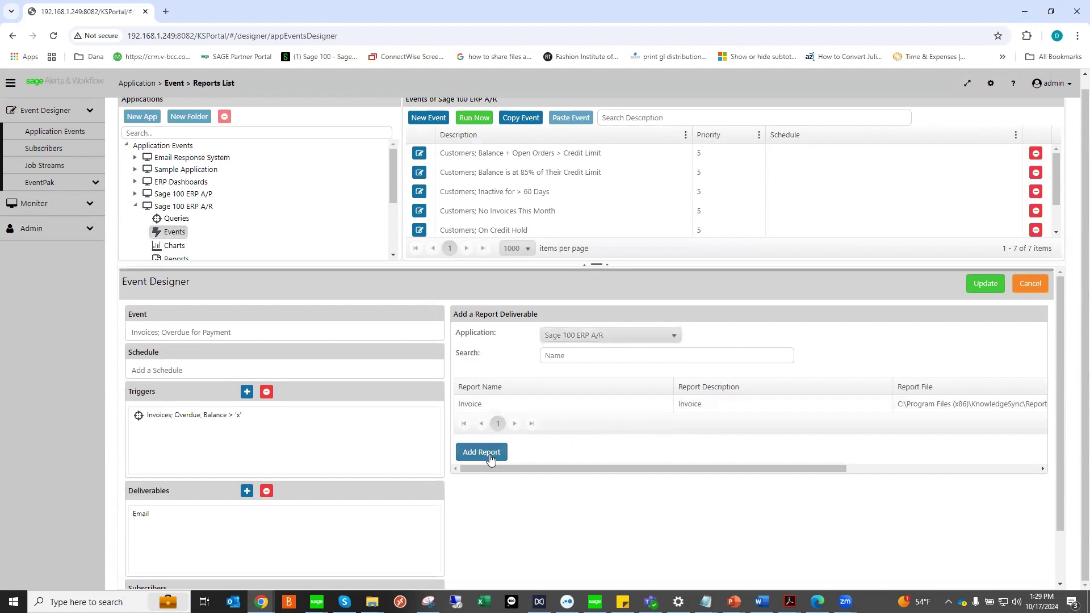
left_click(477, 403)
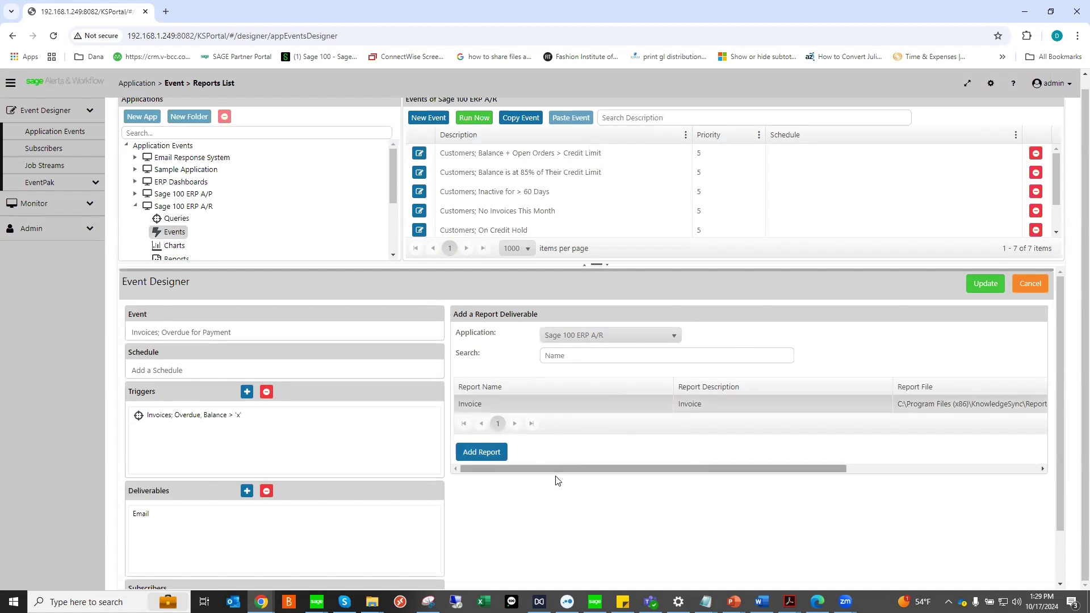
mouse_move(624, 466)
left_mouse_down()
mouse_move(808, 475)
mouse_move(630, 482)
left_mouse_up()
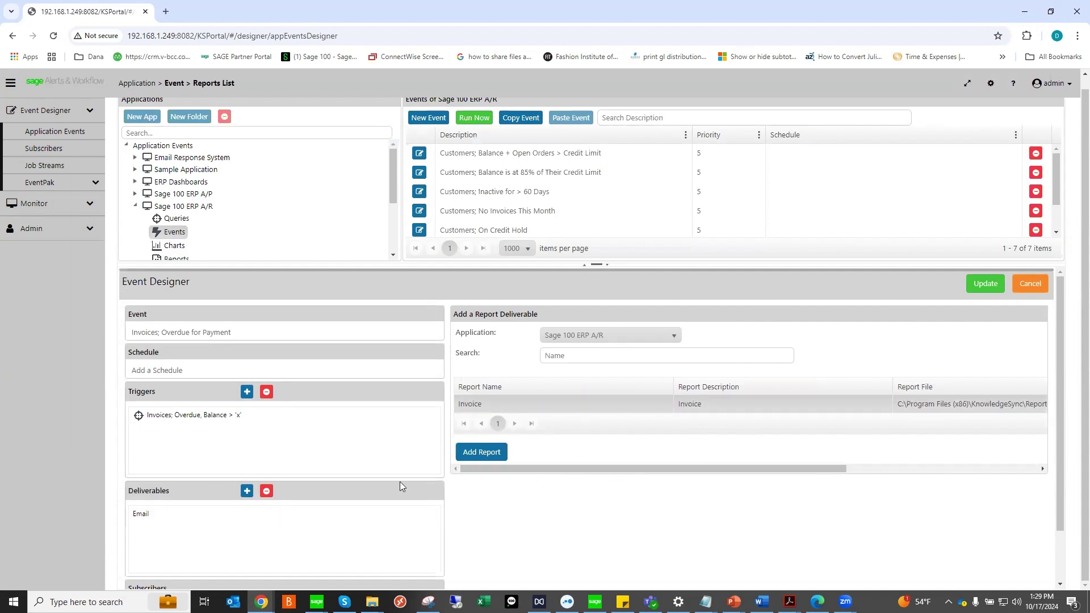
left_click(481, 452)
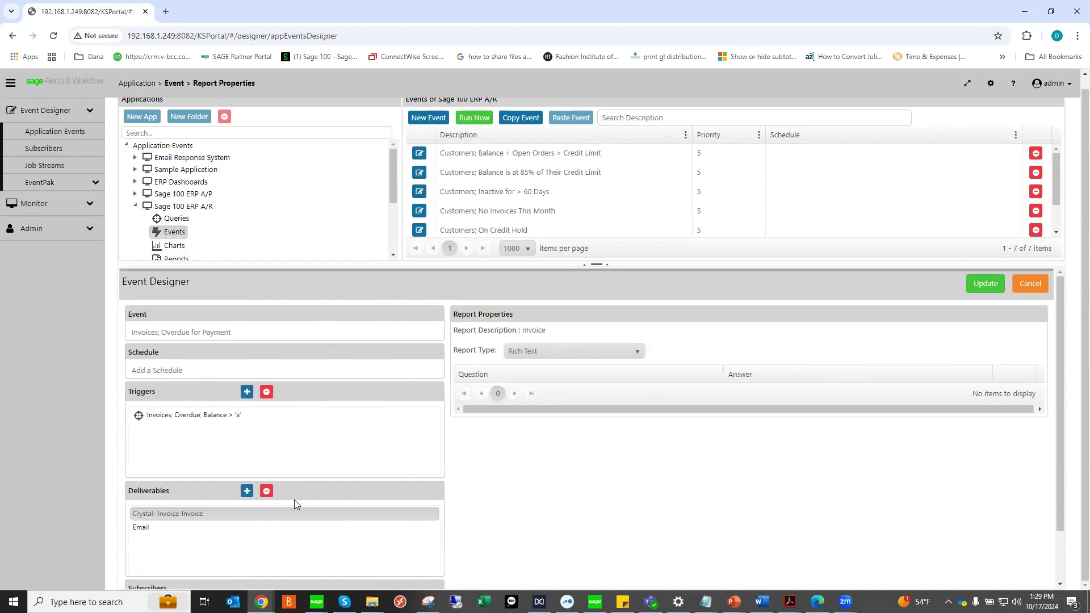
Step: Review the email deliverable's message and report attachment options, and close the overdue invoices event without saving
scroll(294, 504, "down", 2)
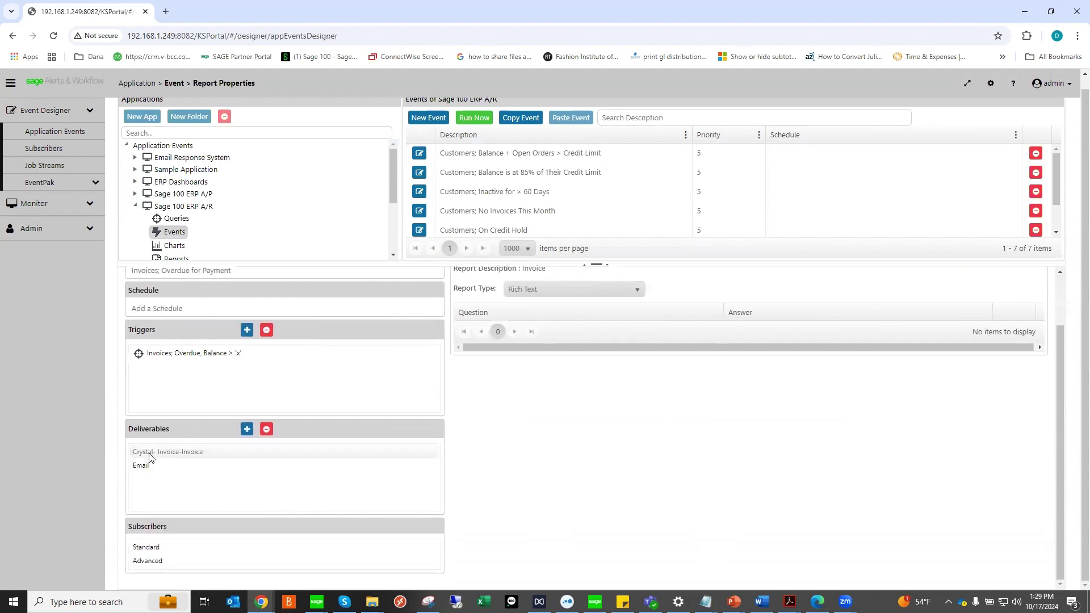
left_click(165, 465)
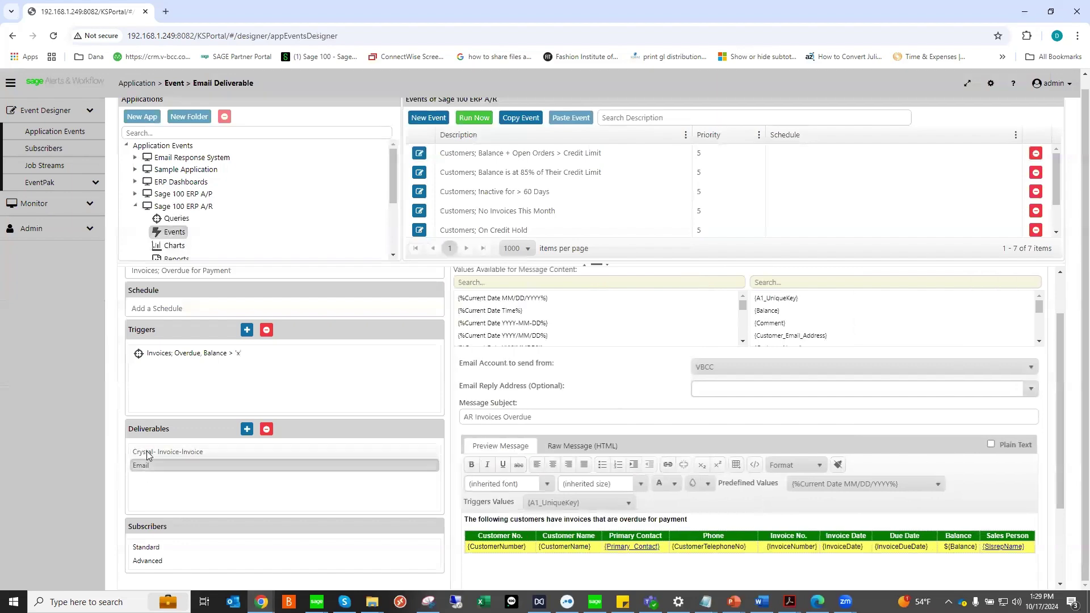
left_click(145, 466)
scroll(522, 506, "down", 2)
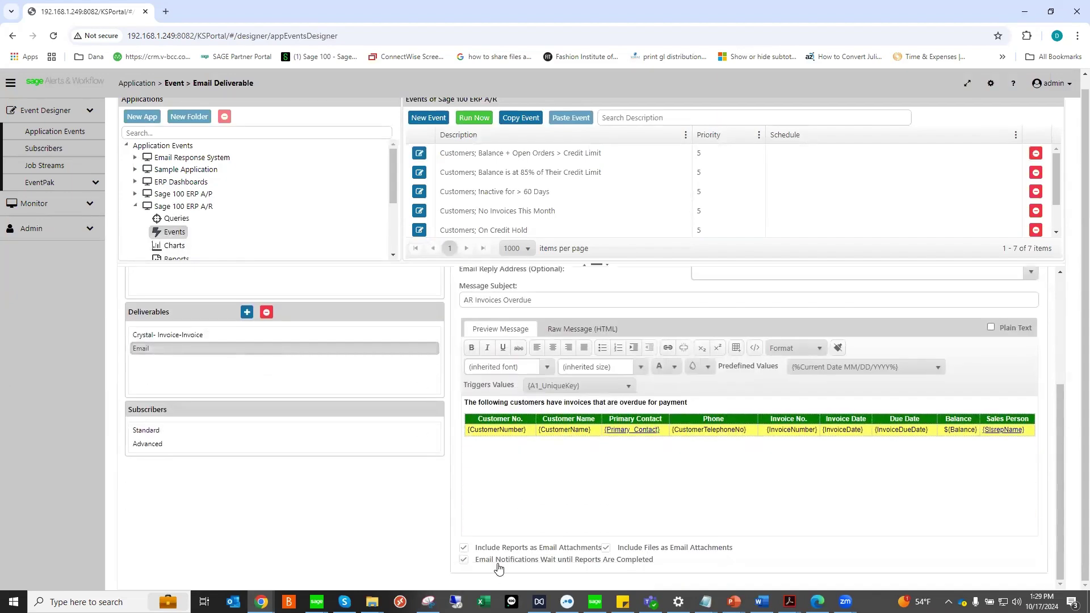
left_click(463, 559)
scroll(384, 450, "up", 5)
left_click(1029, 295)
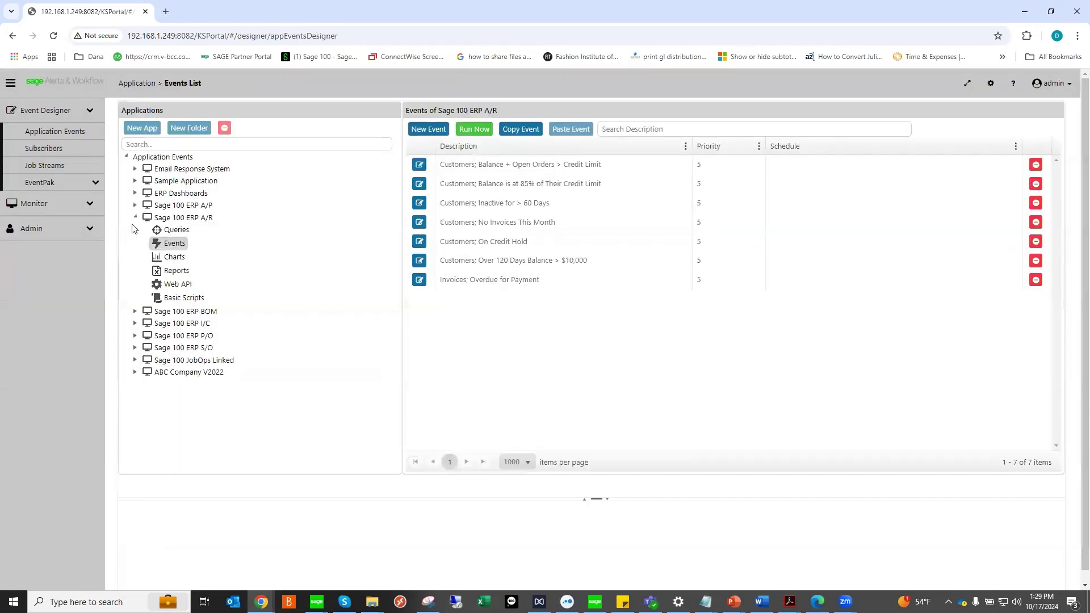
Step: Collapse Sage 100 ERP A/R, view the Job Streams page, and return to Application Events
left_click(135, 218)
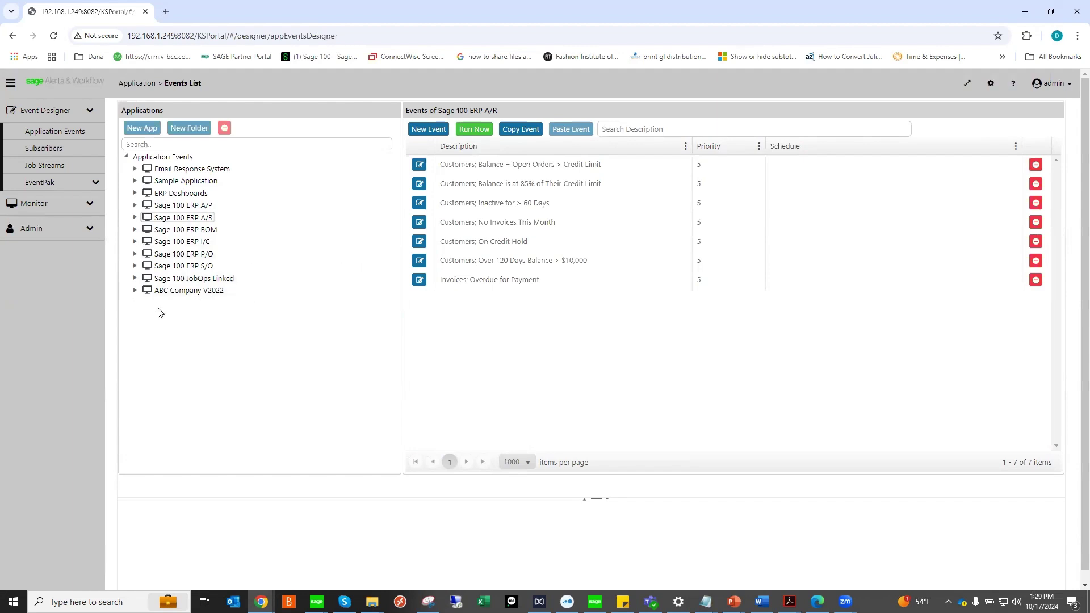
left_click(62, 172)
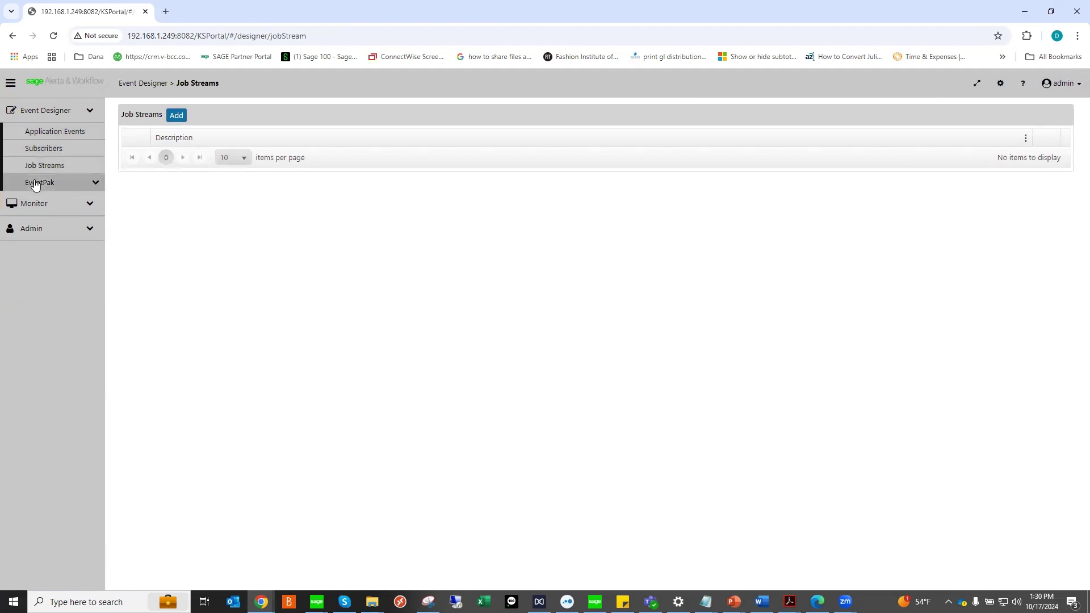
left_click(67, 131)
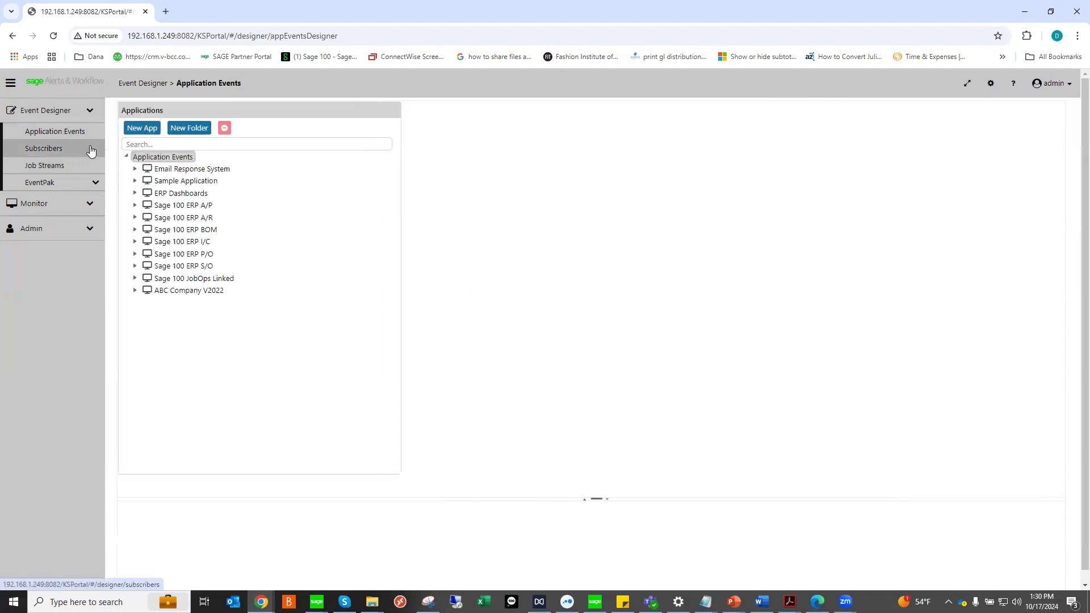
Step: Open the events of Sage 100 JobOps Linked and look through the whole list
left_click(134, 278)
left_click(191, 305)
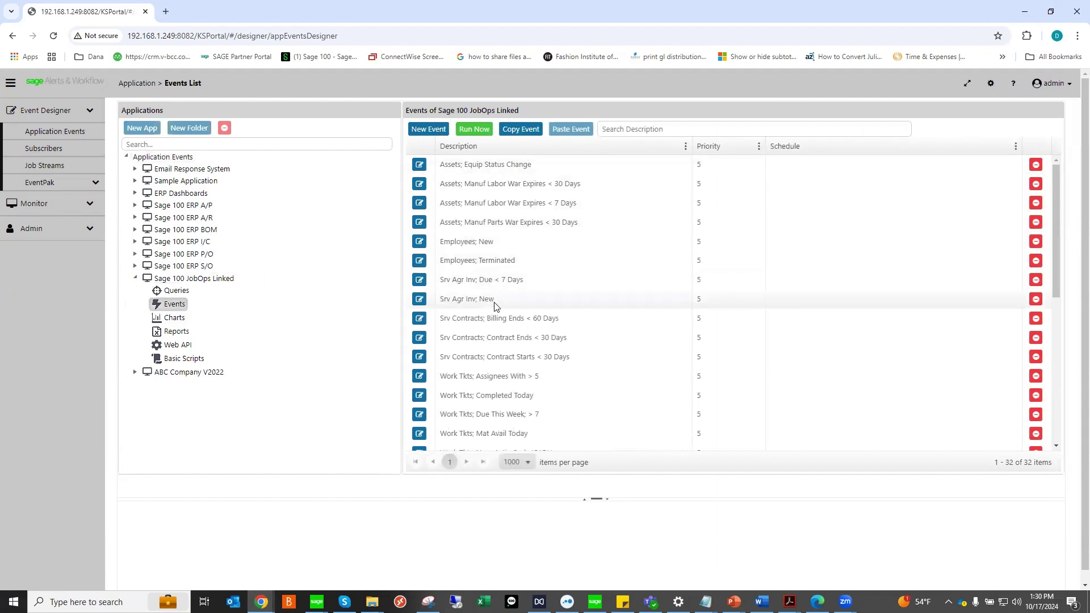
scroll(496, 306, "down", 4)
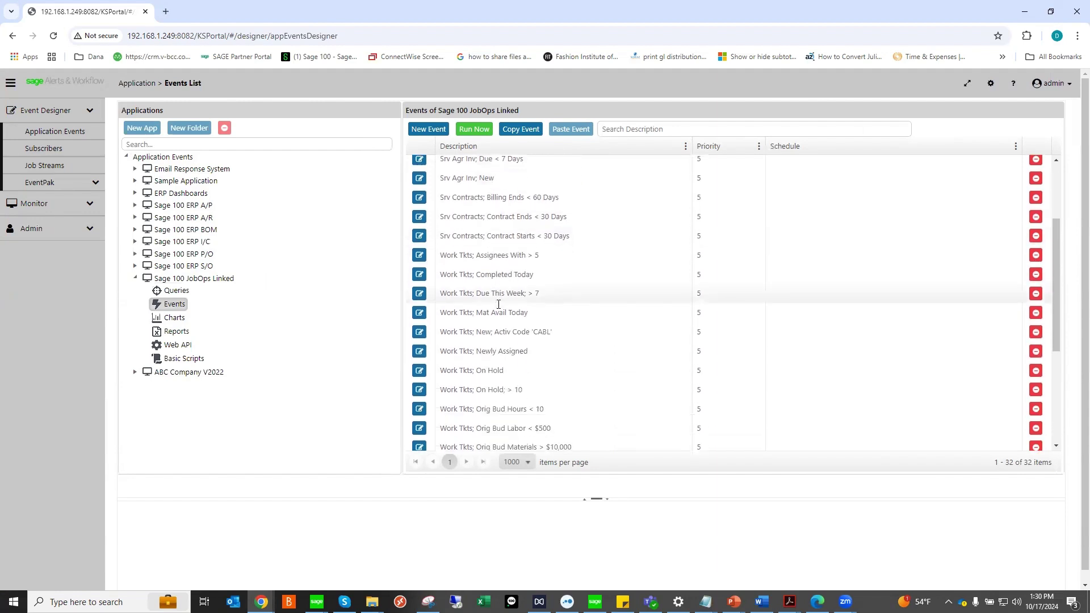
scroll(498, 305, "down", 2)
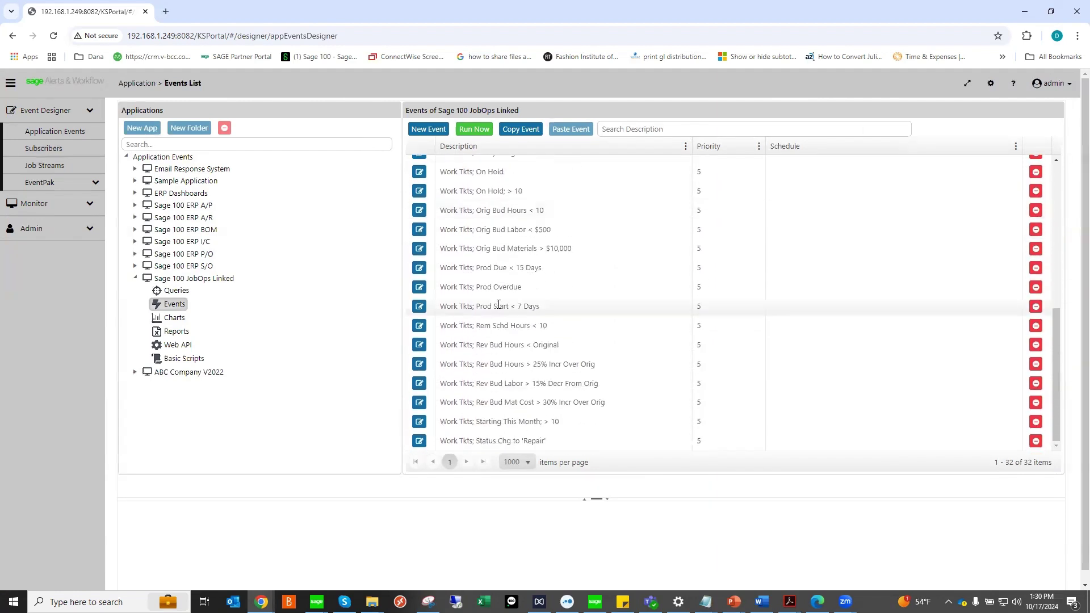
scroll(499, 309, "down", 1)
scroll(500, 327, "up", 6)
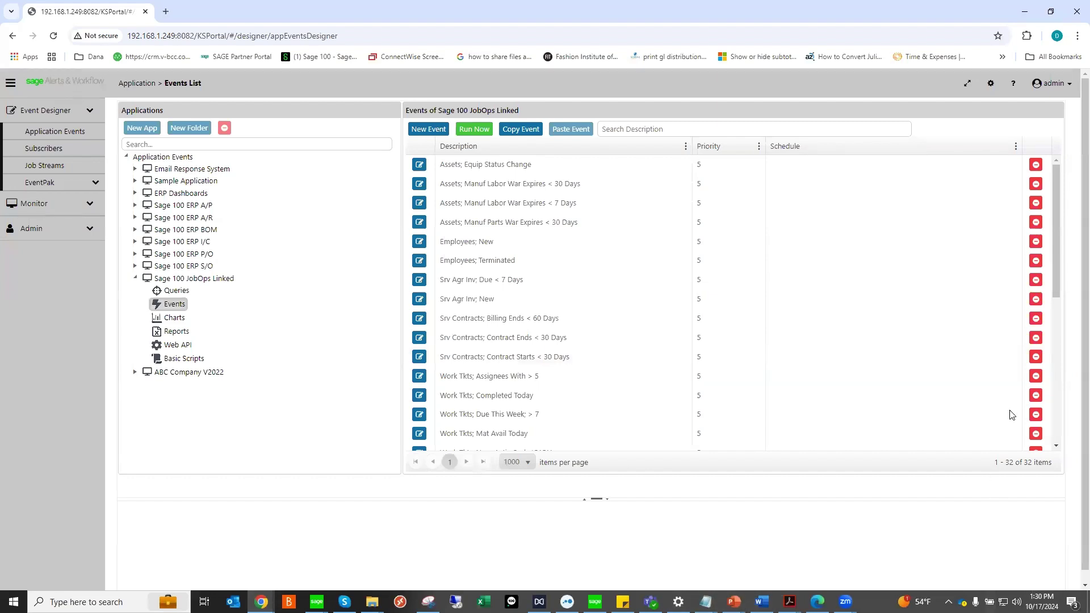
key("alt+Tab")
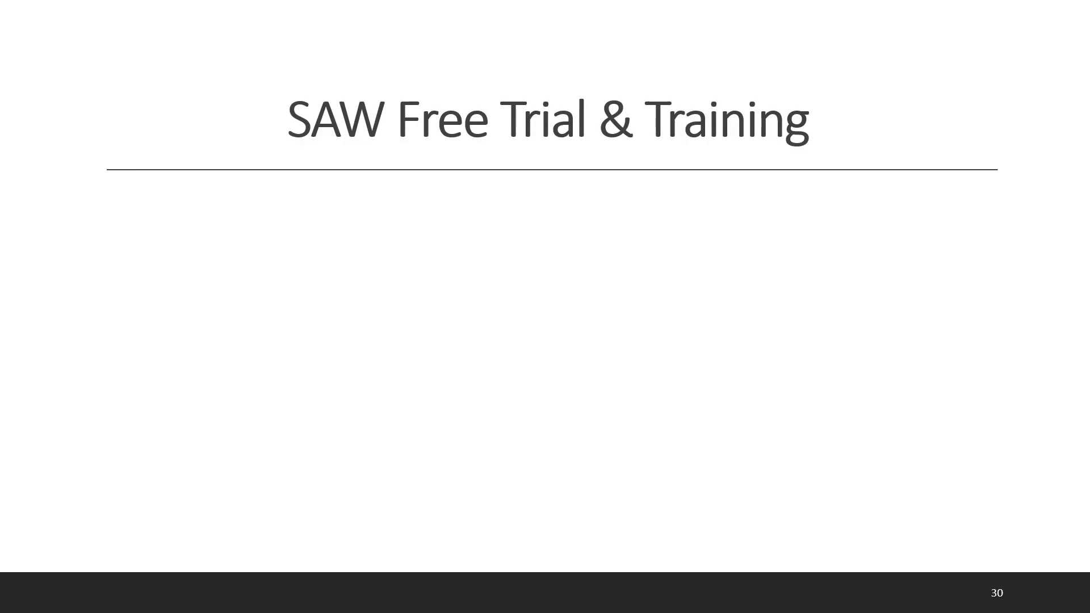
key("Right")
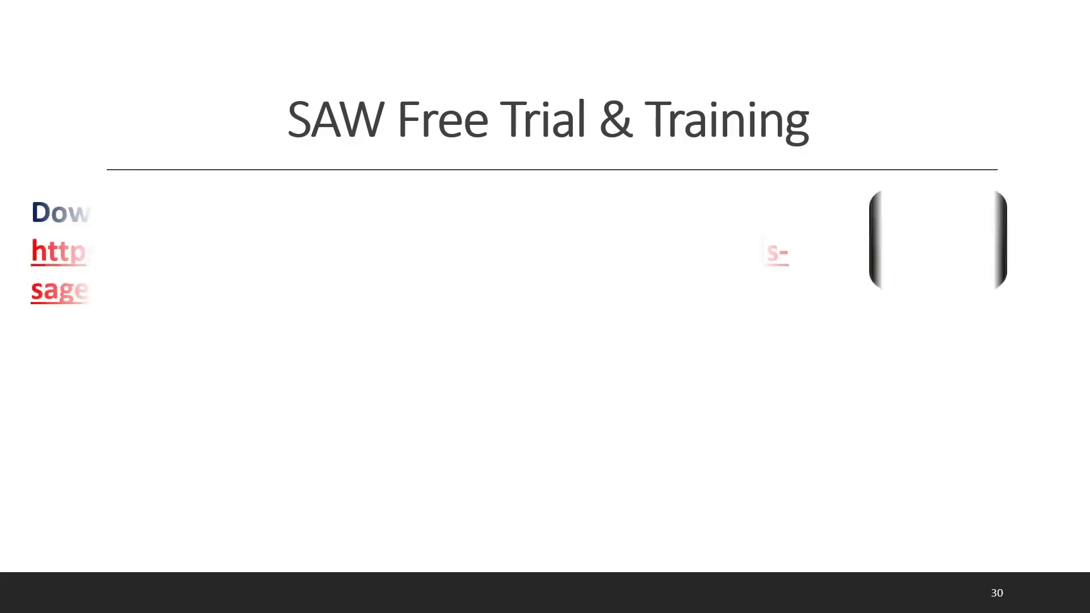